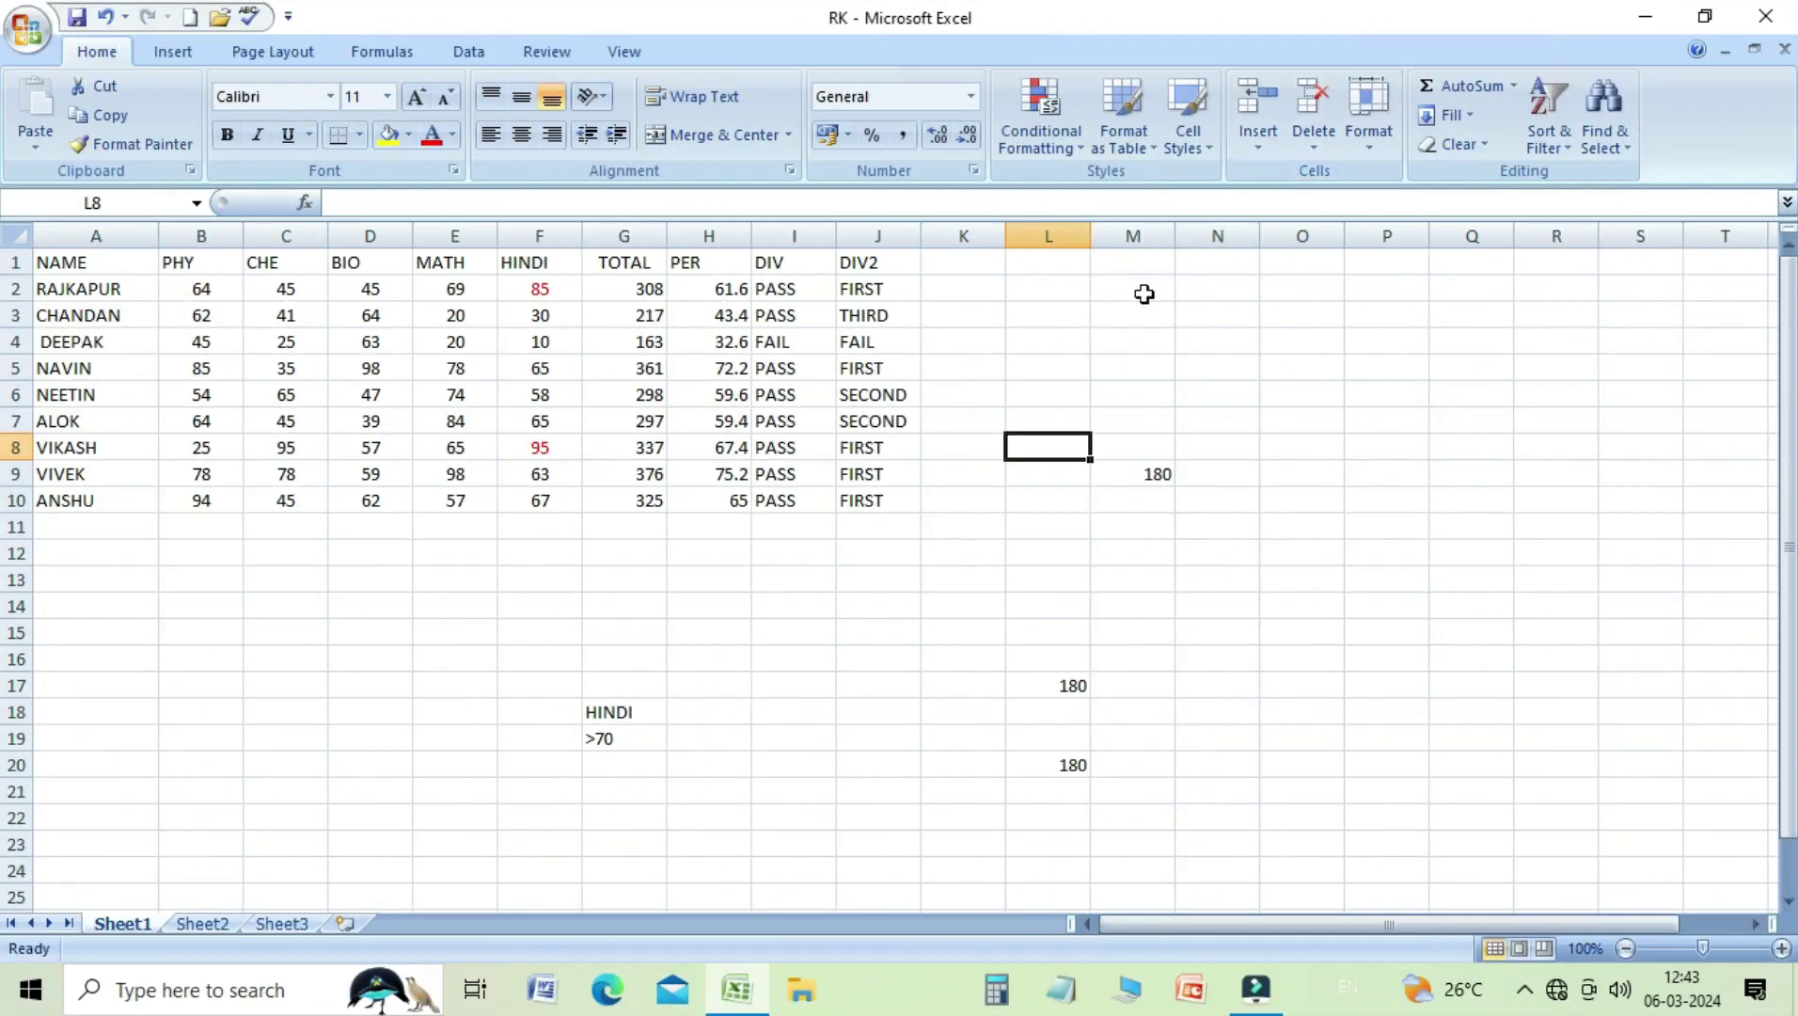
Inspect the DIV column's pass/fail formula, then bring up the Formulas ribbon tools.
click(774, 420)
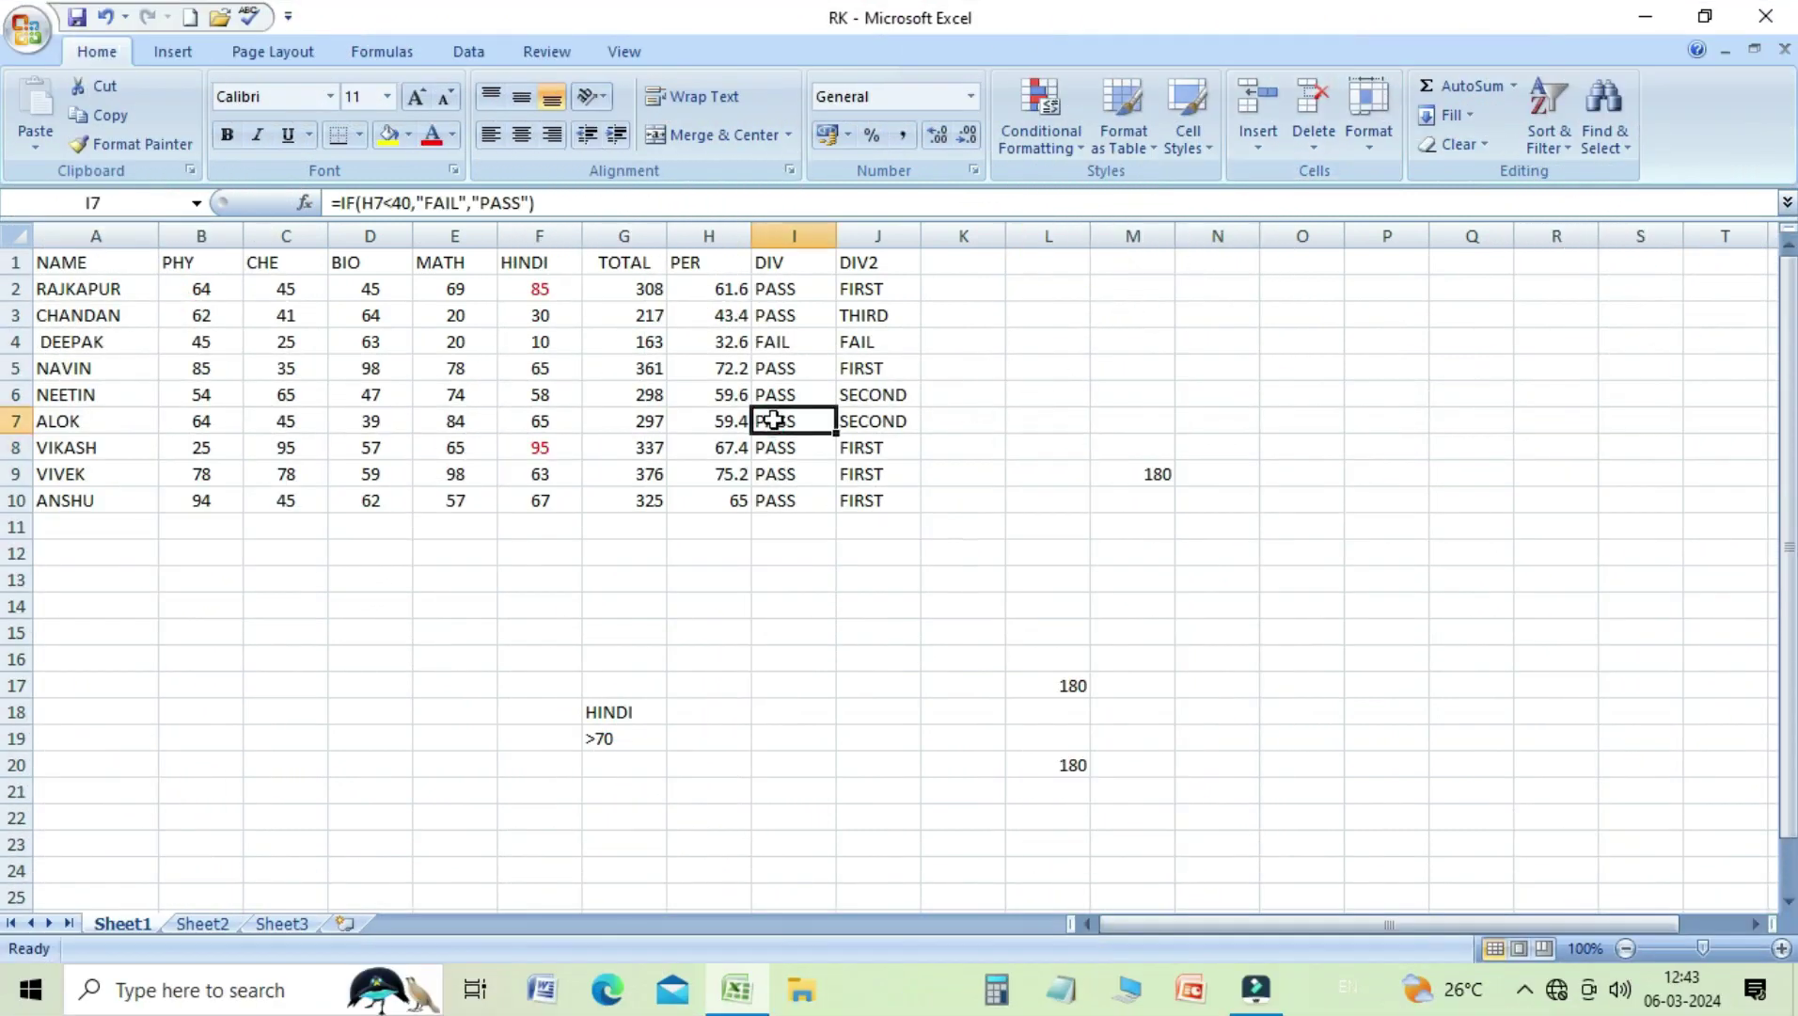
click(948, 507)
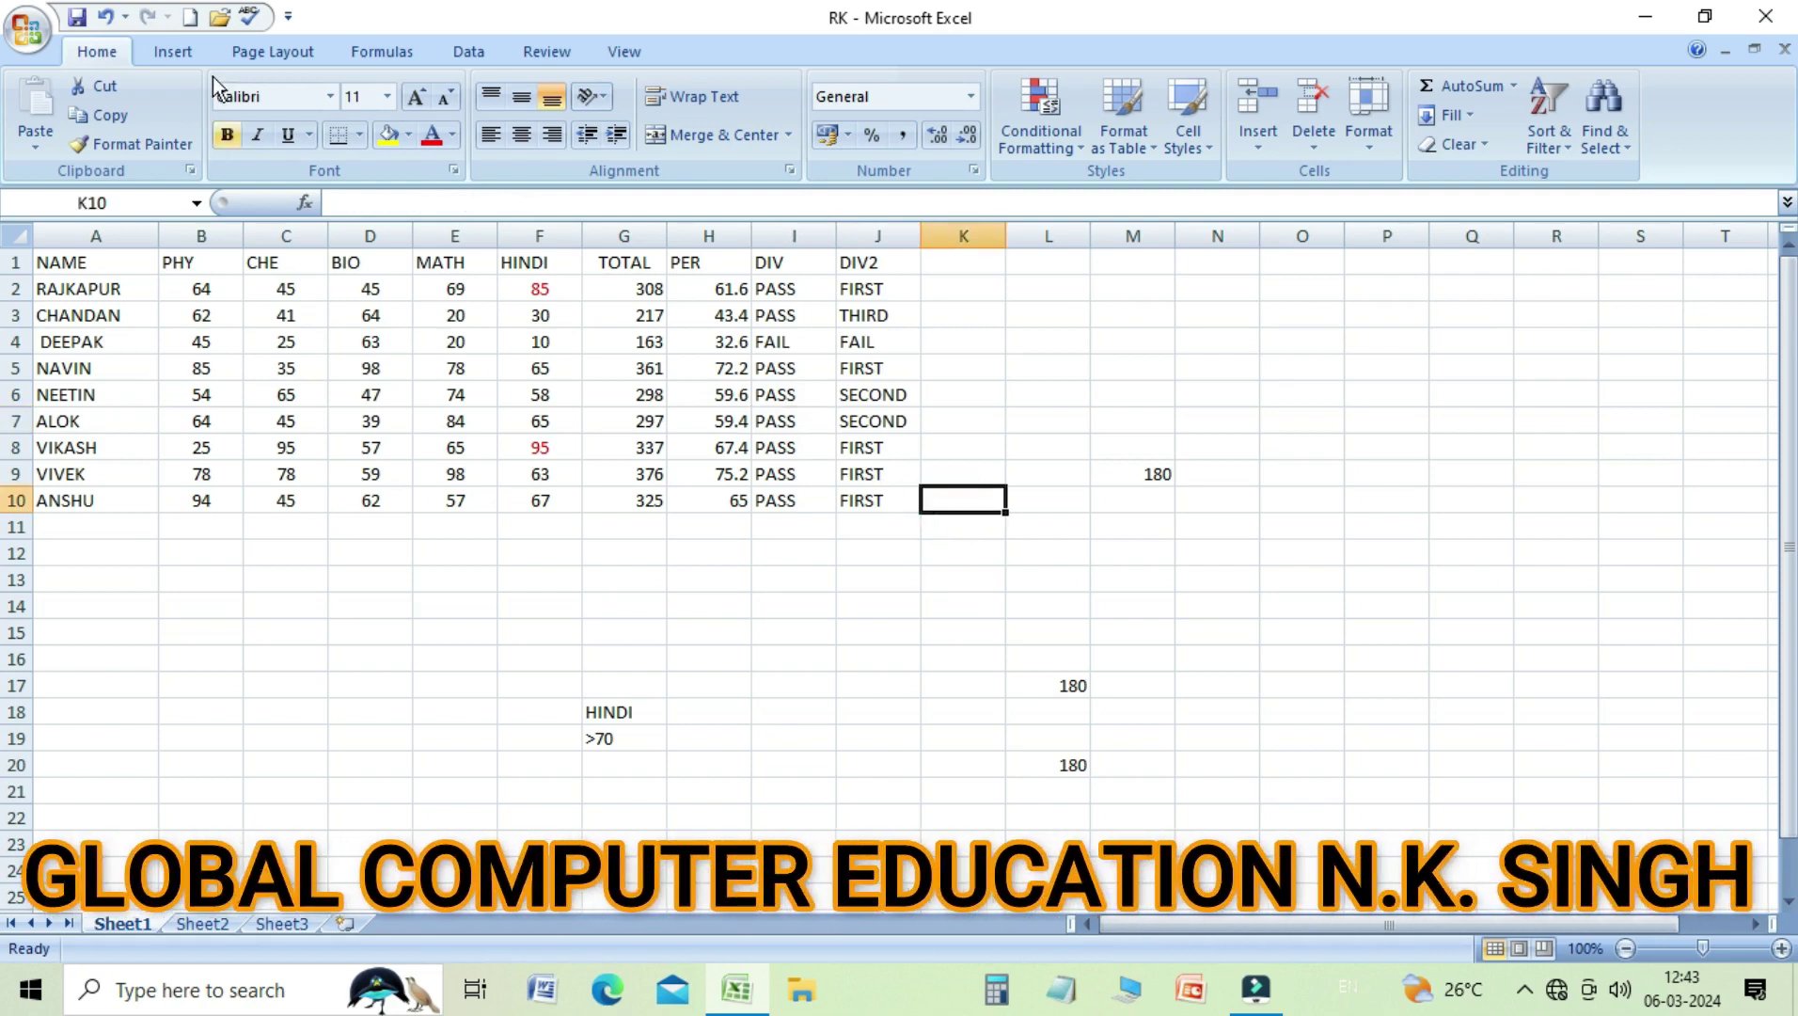
click(404, 59)
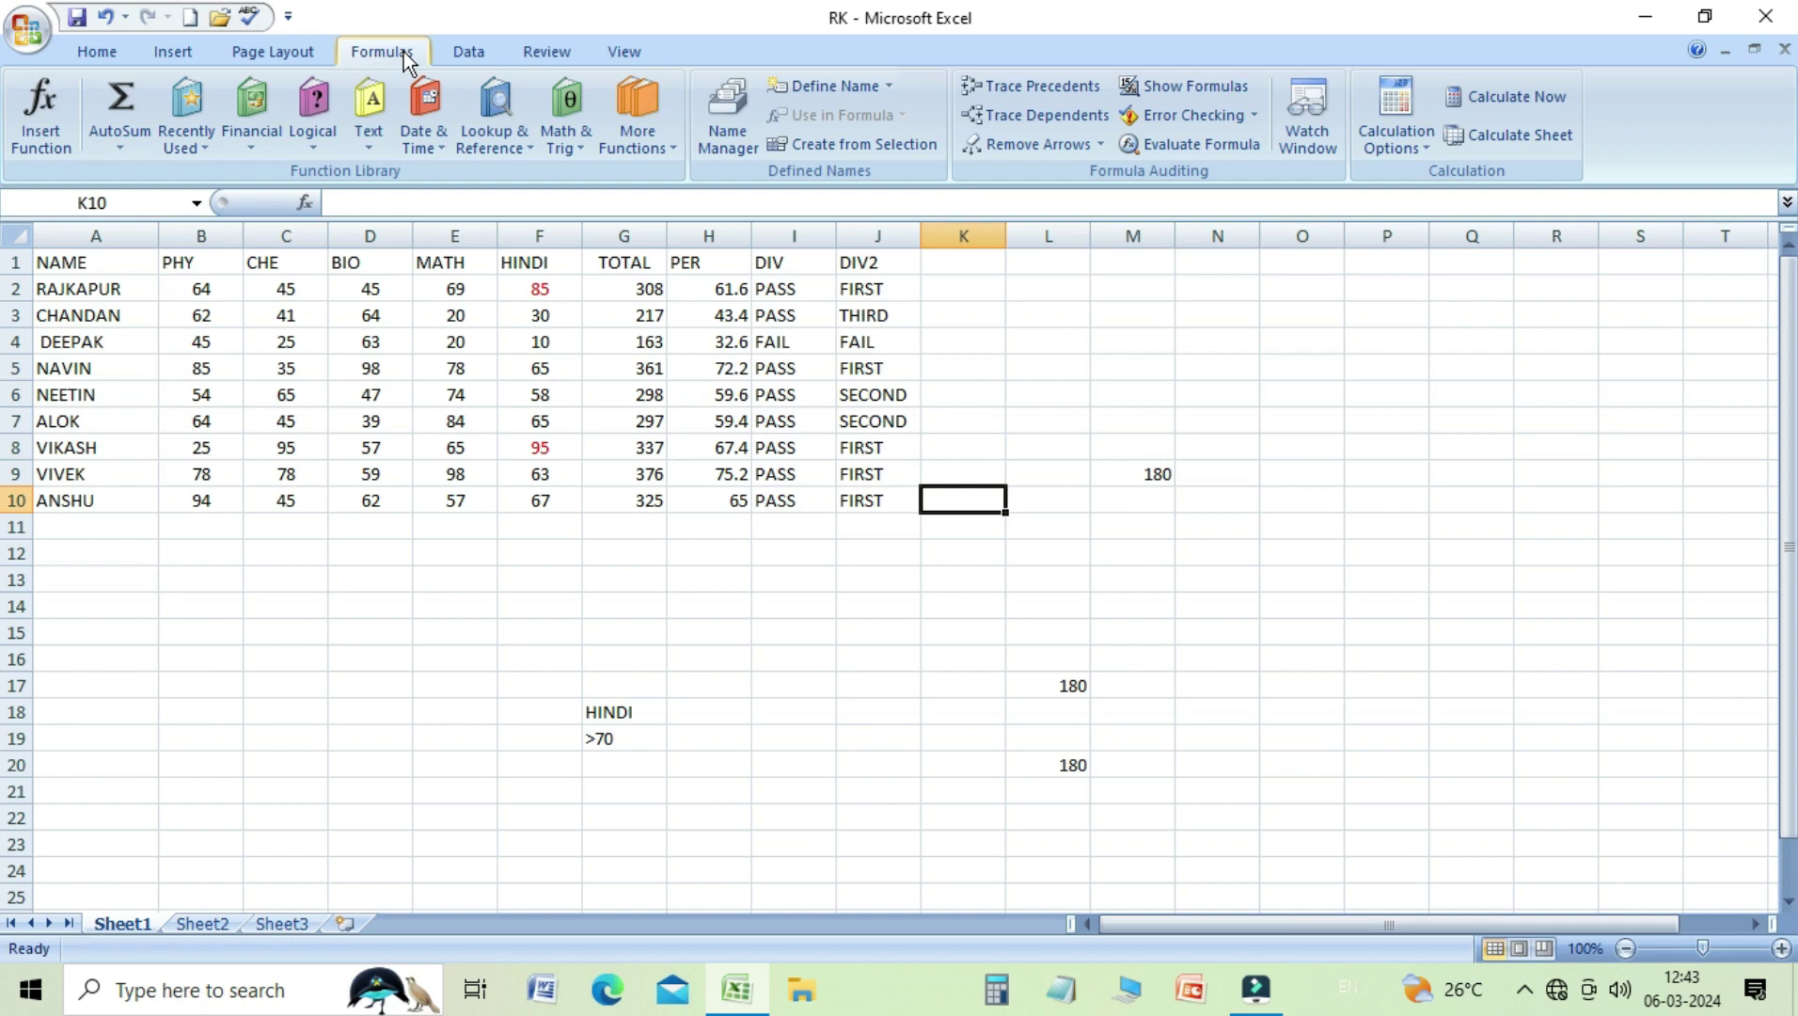
click(646, 294)
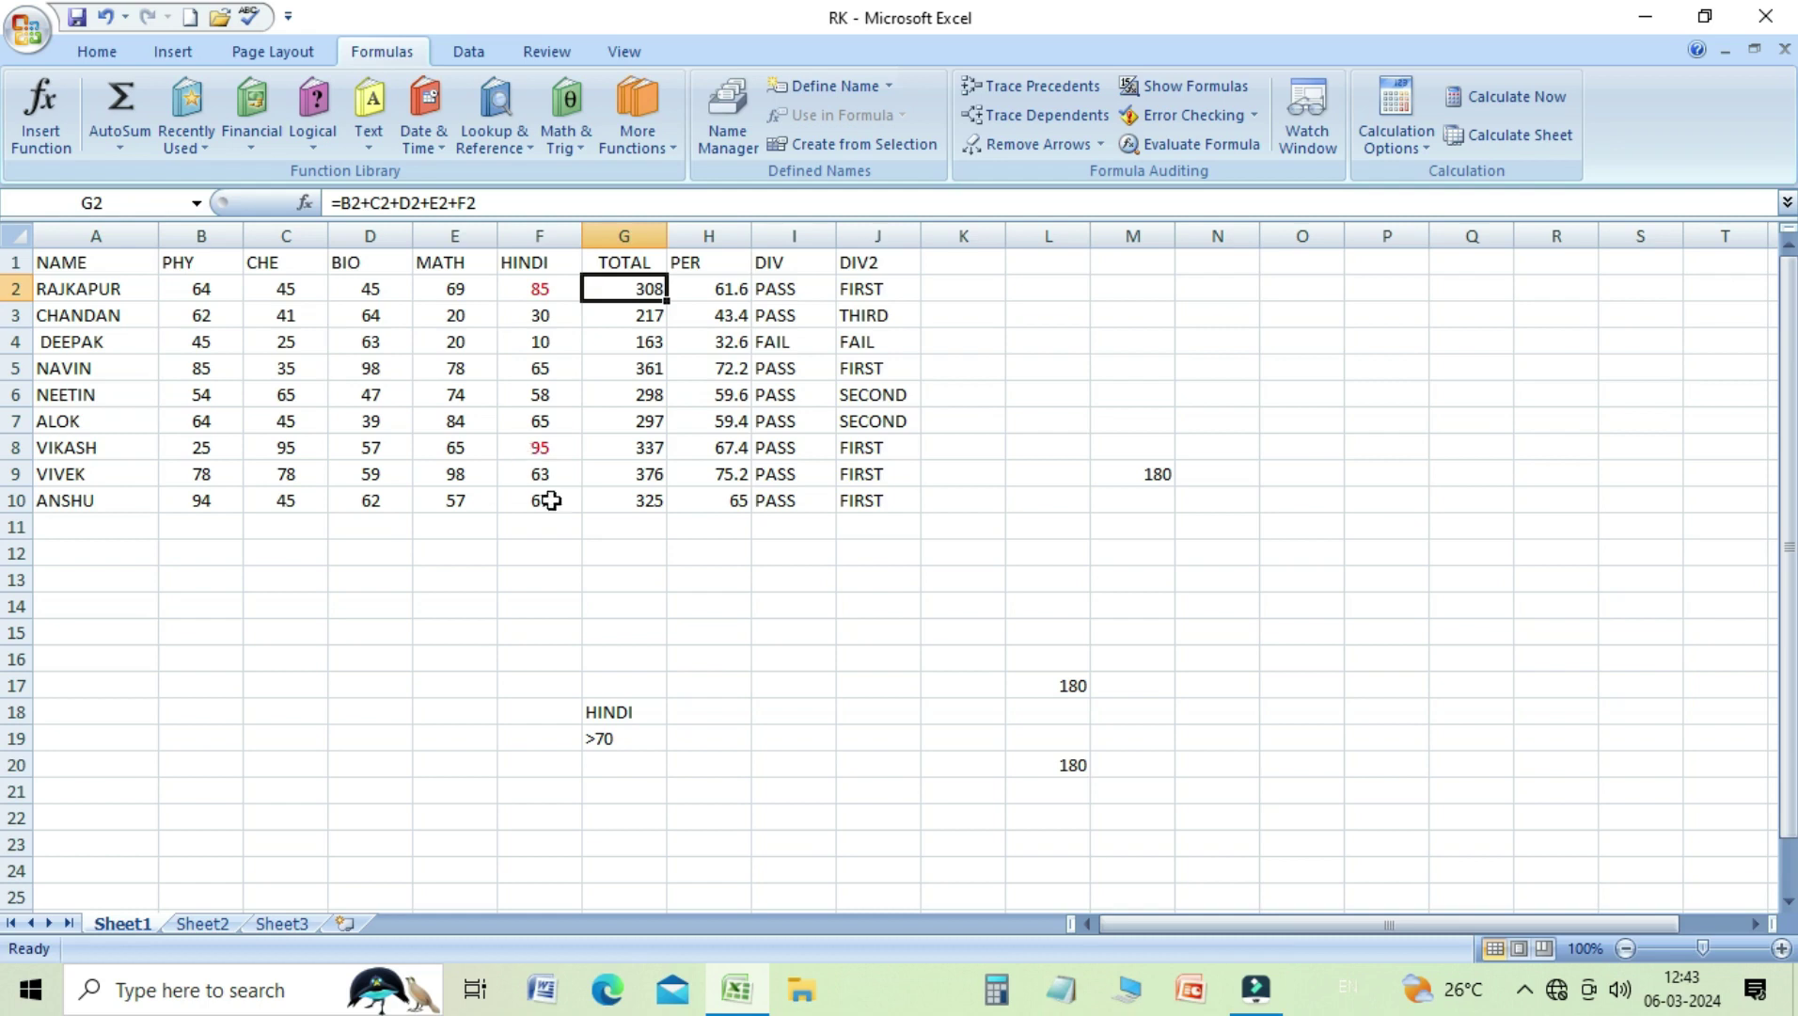
click(1059, 563)
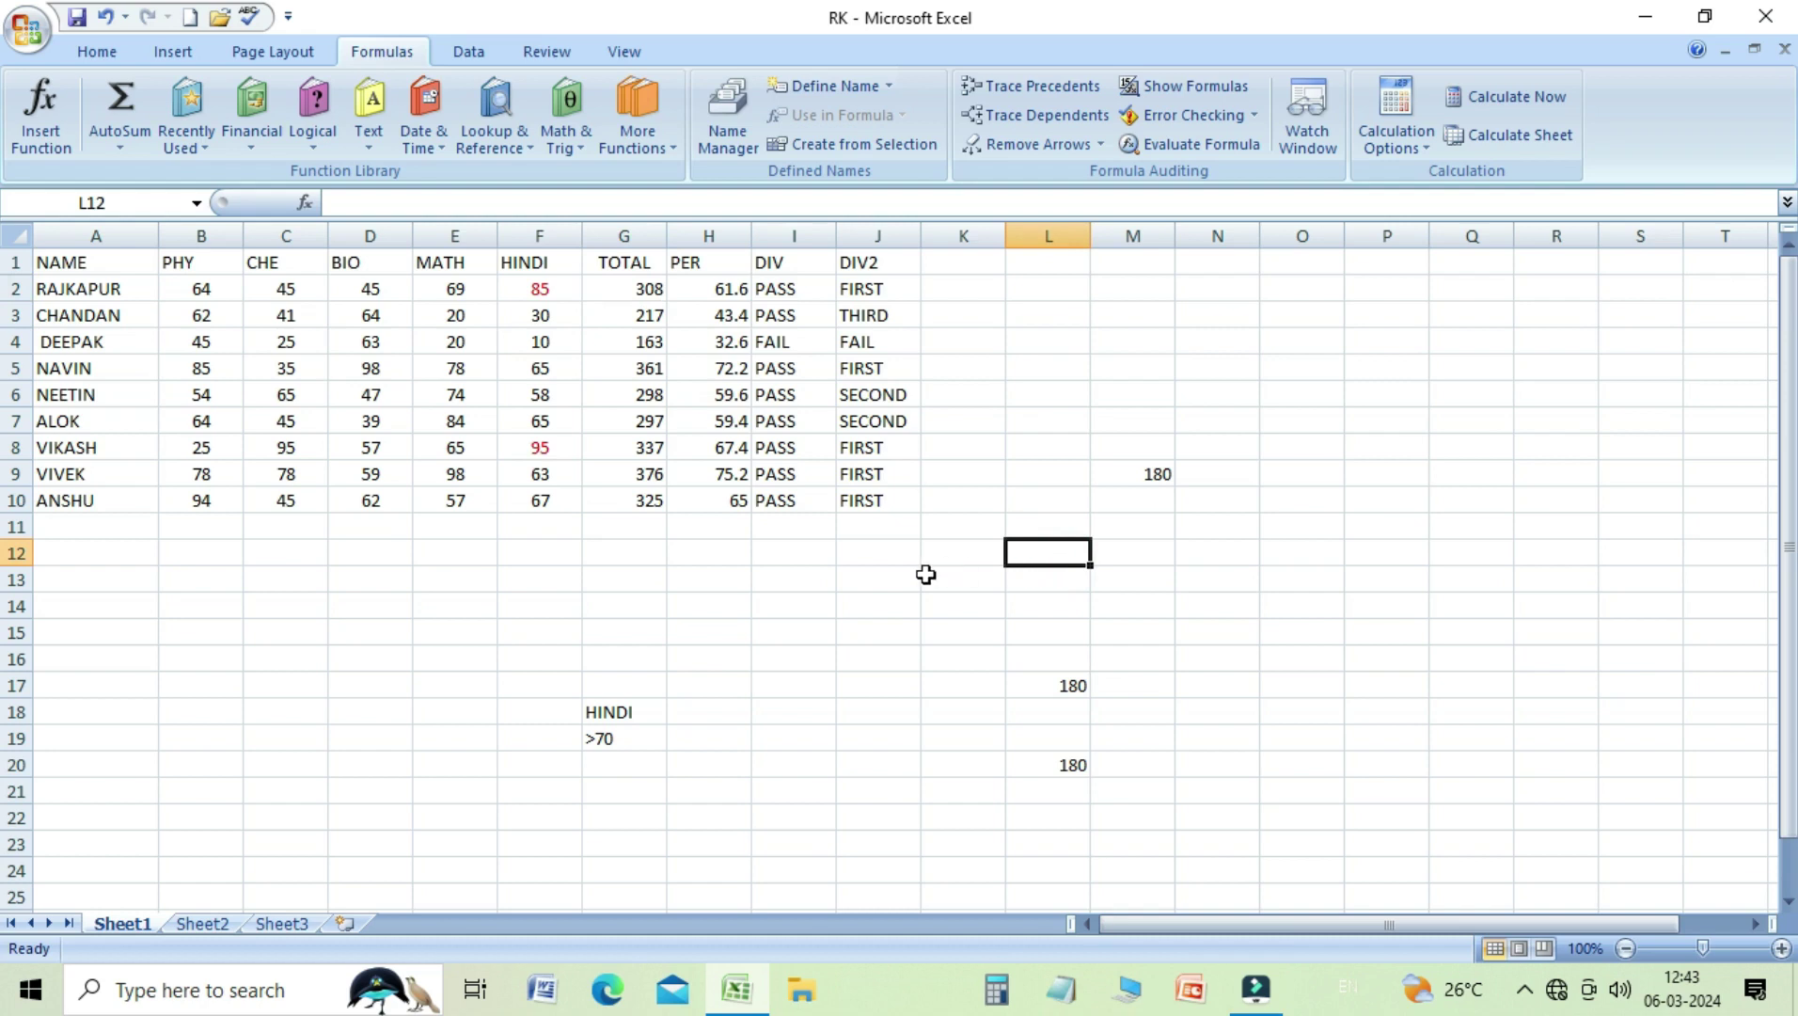
click(886, 577)
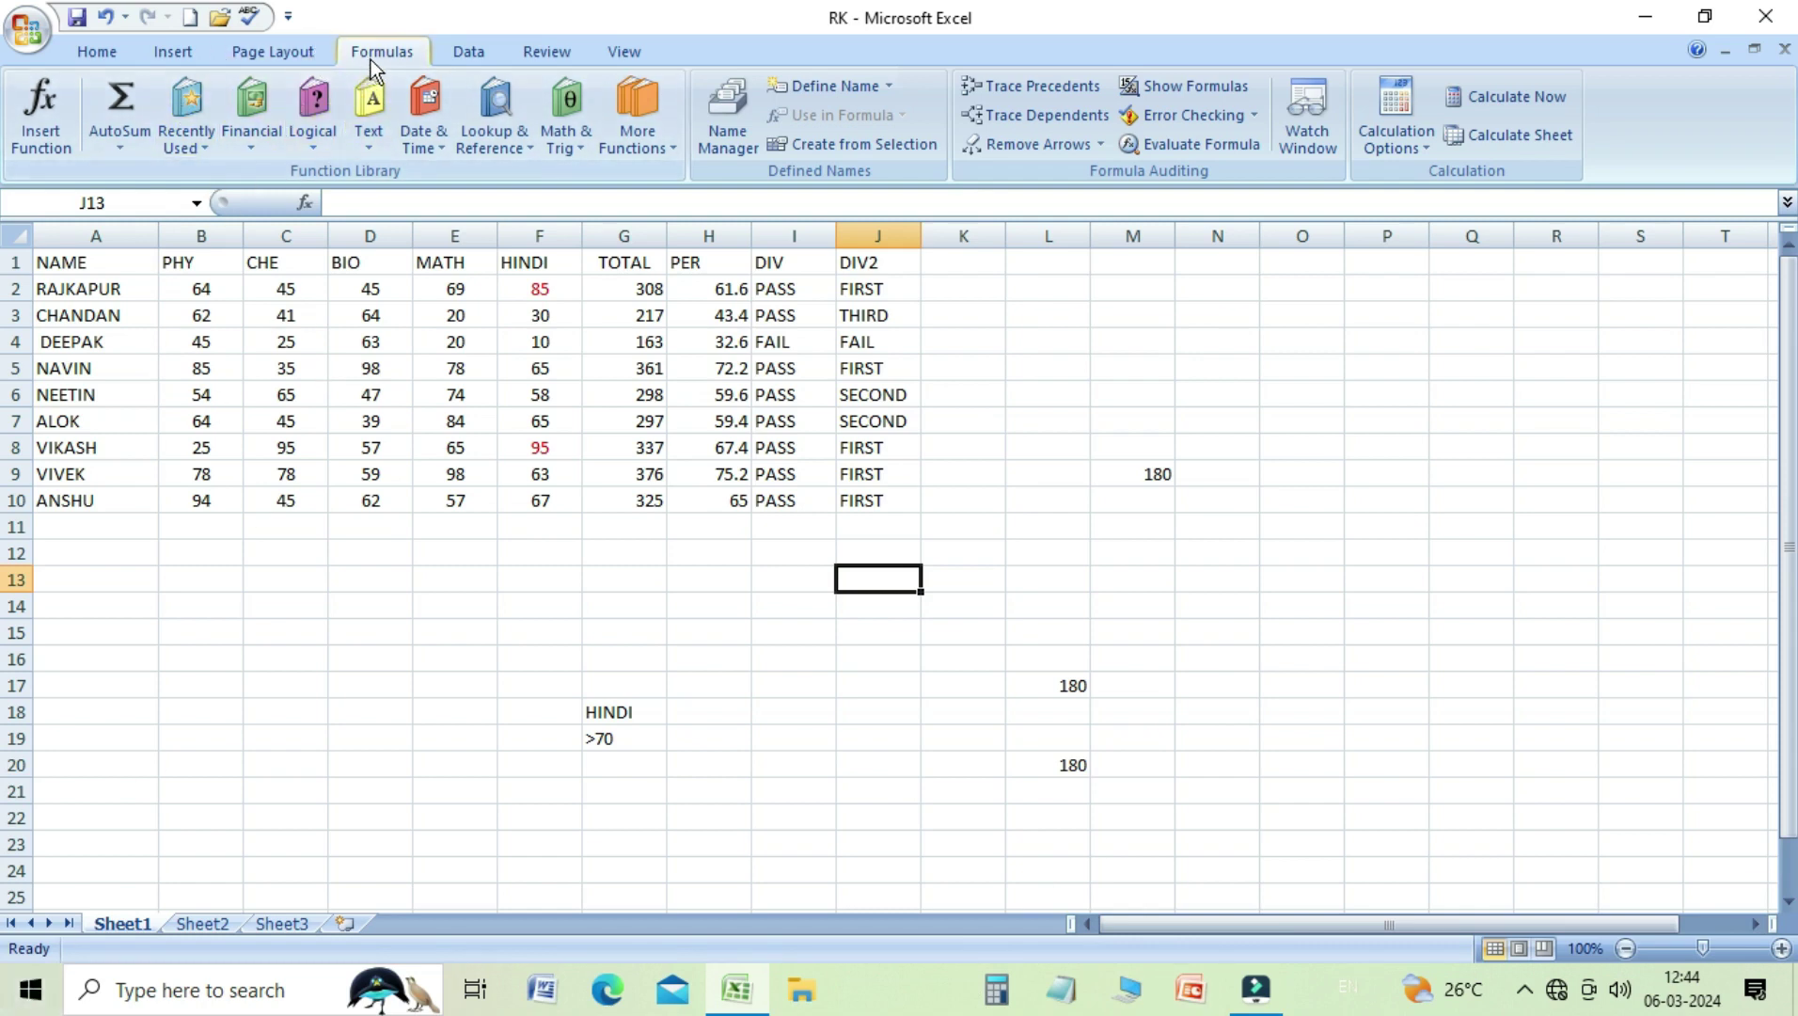
Insert the DSUM function into cell J13 through the Insert Function search.
click(59, 122)
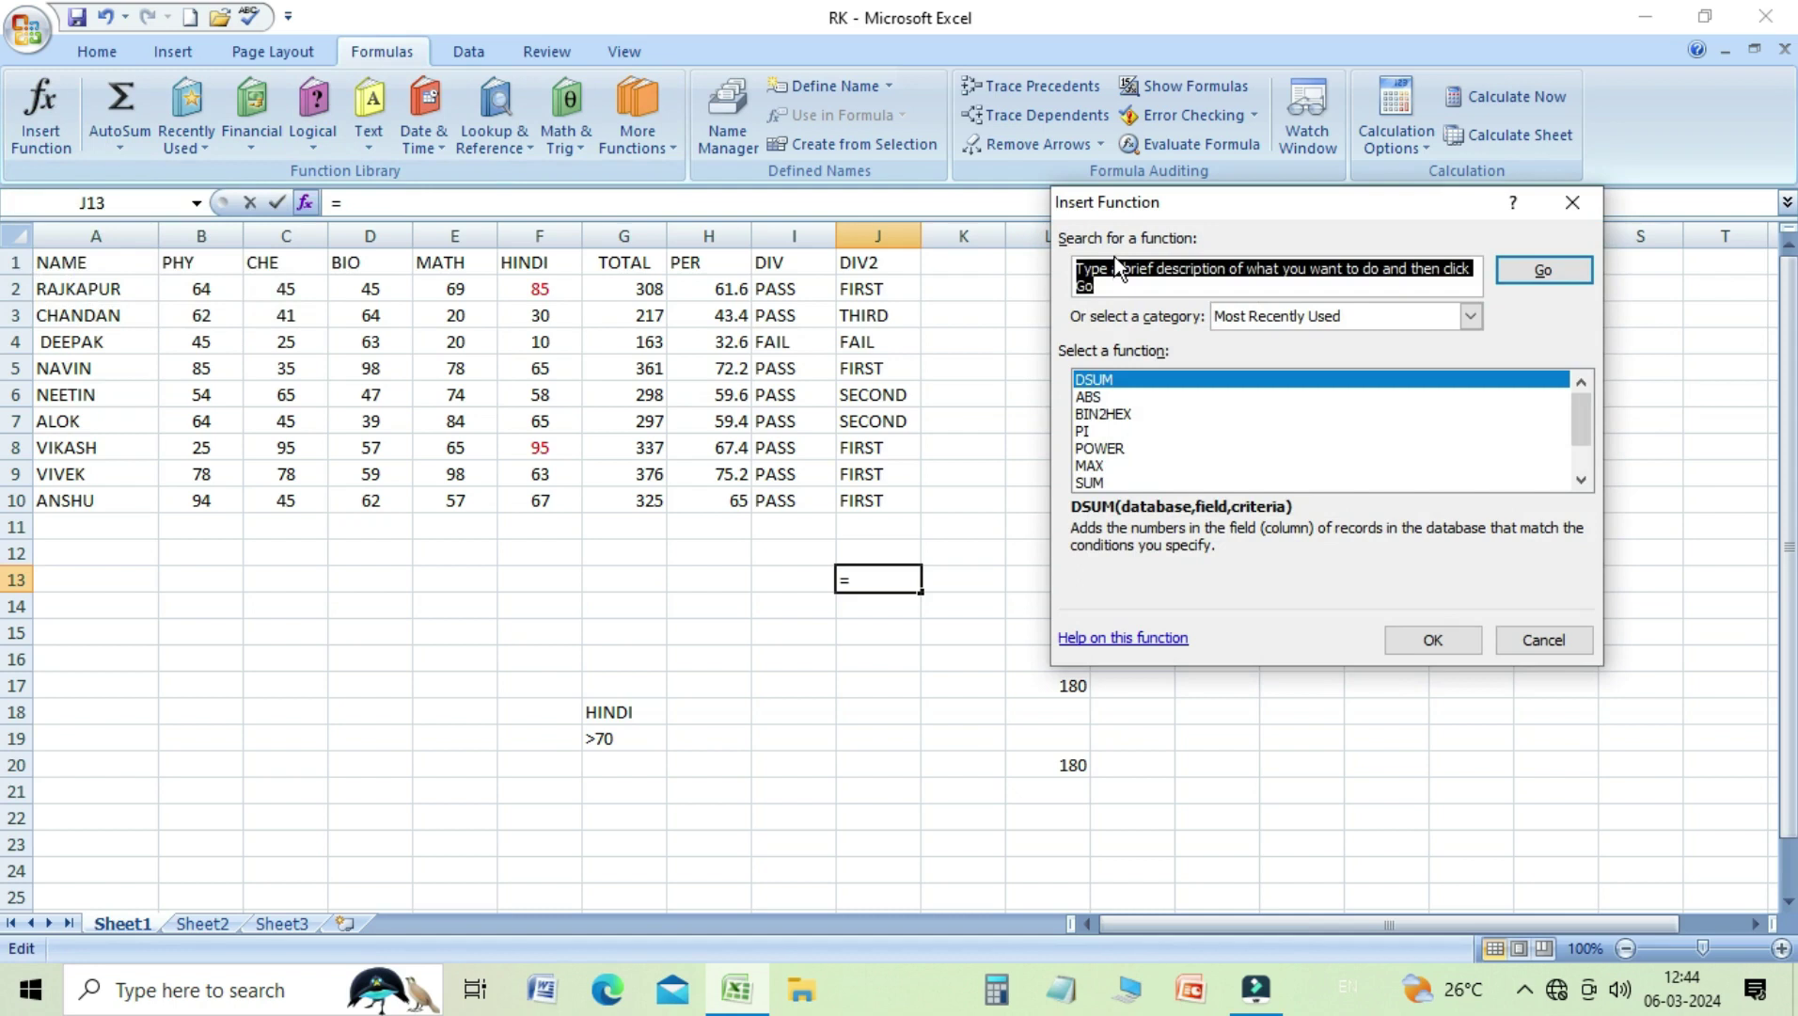
text(DSUM)
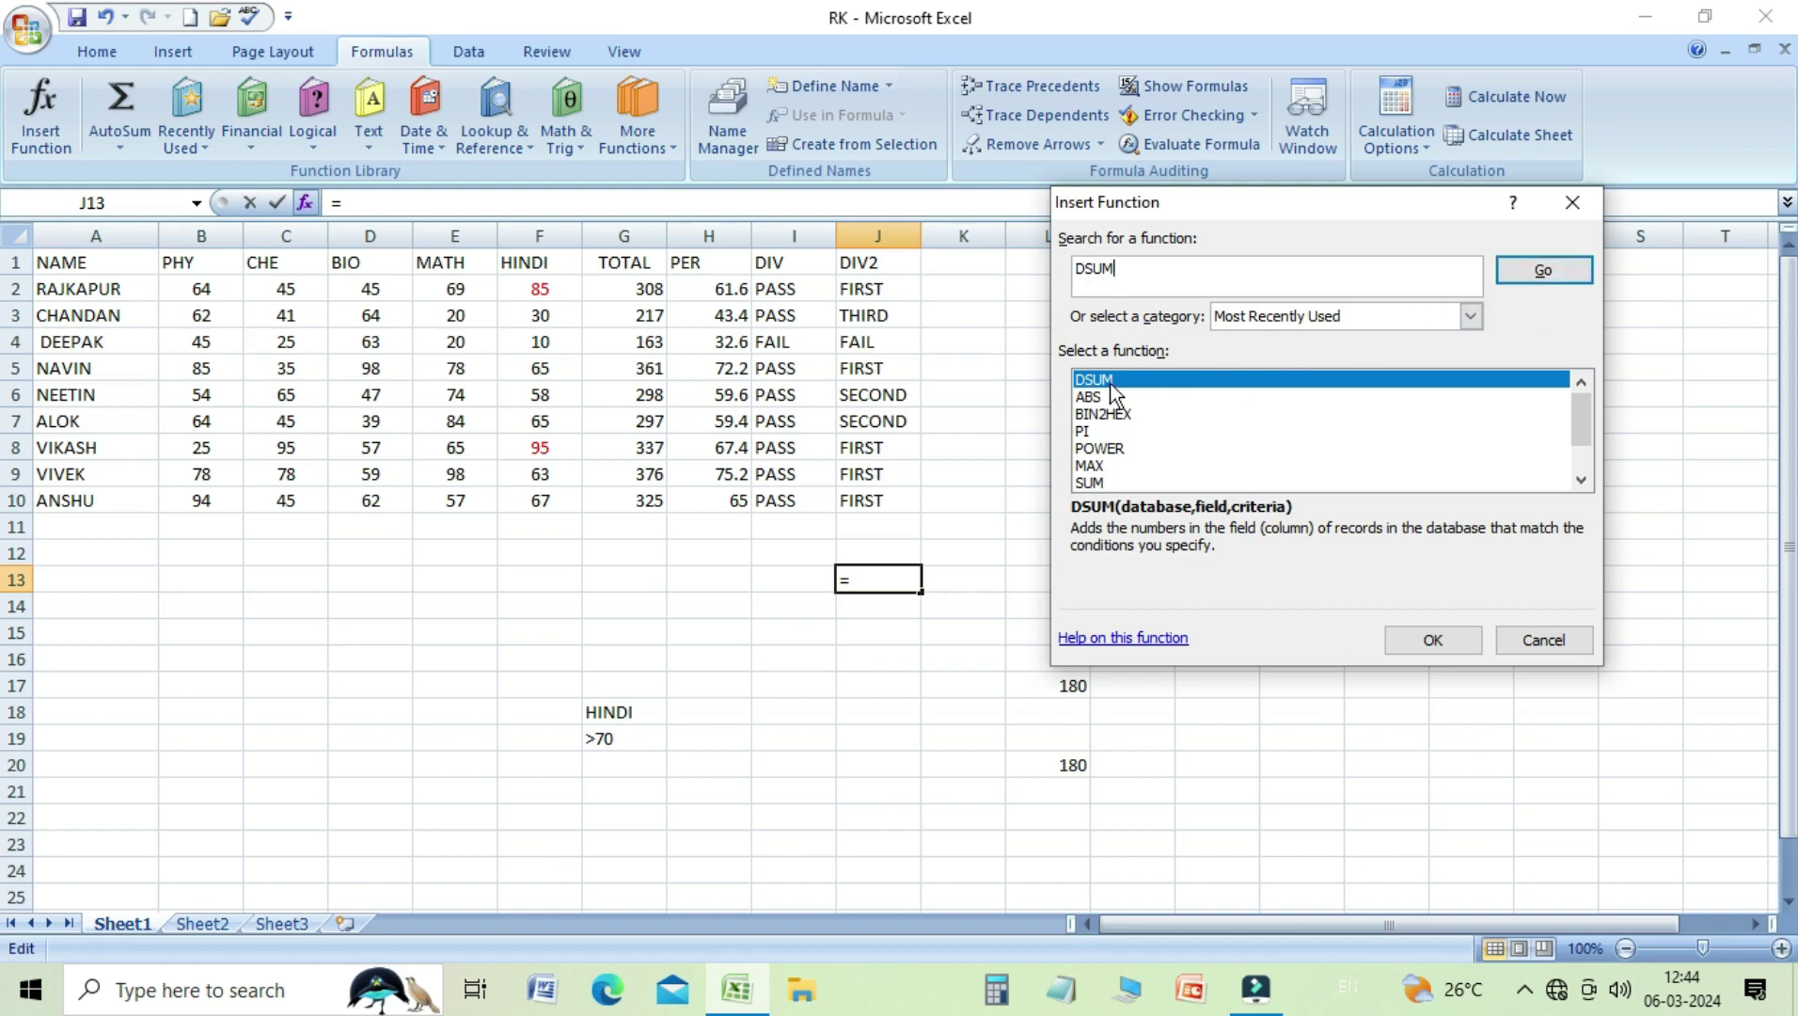
click(1441, 639)
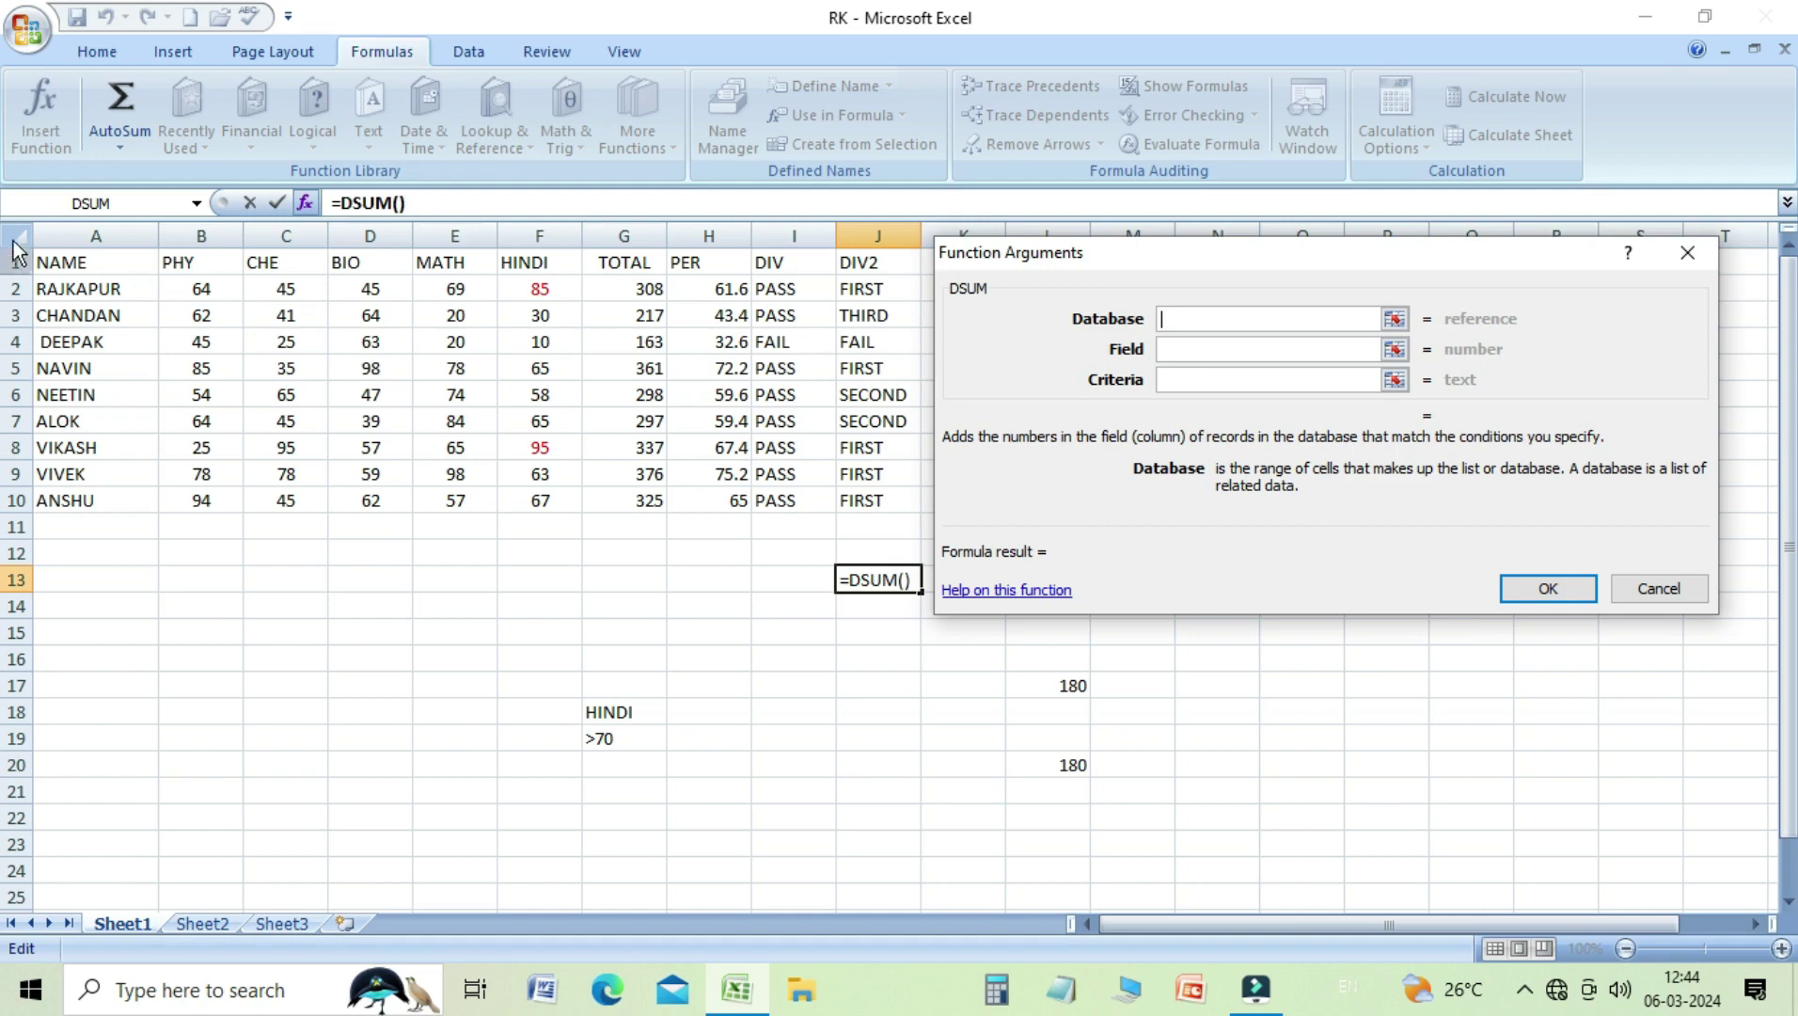
Fill DSUM with database A1:J10, field F1 (HINDI) and criteria G18:G19, confirming 180.
drag(113, 266, 706, 399)
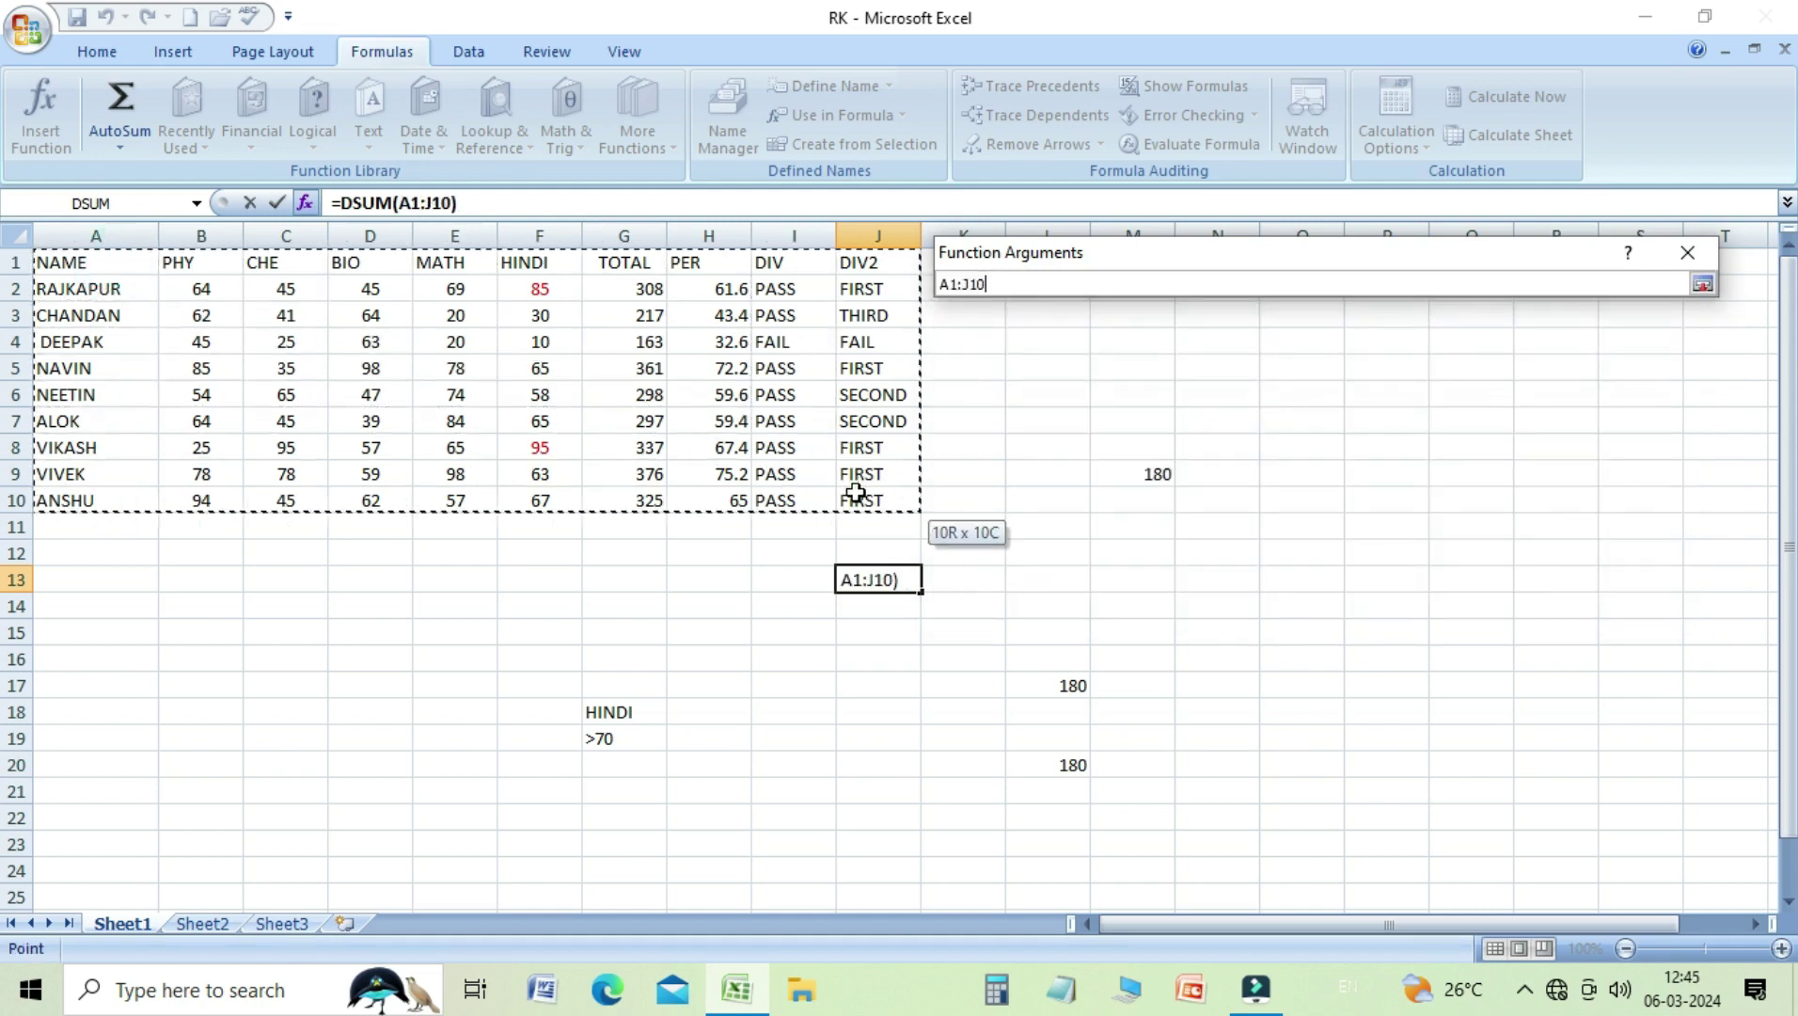
drag(705, 400, 856, 494)
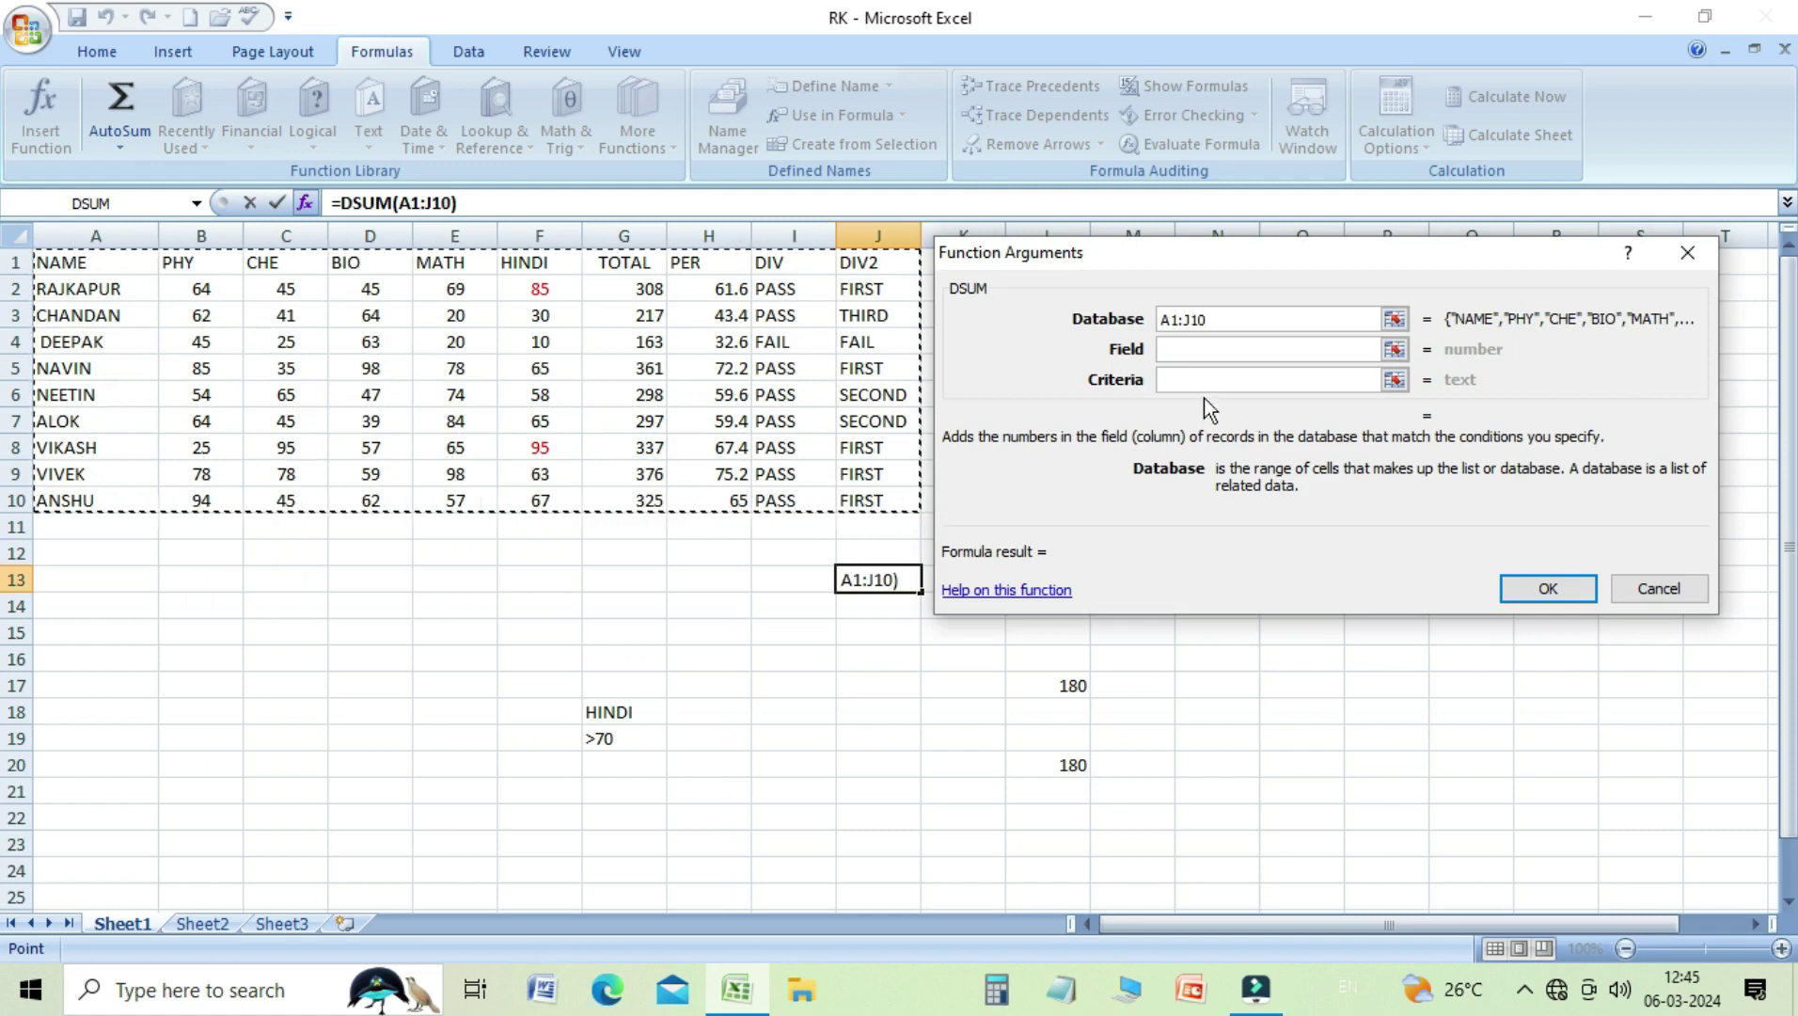
click(1195, 349)
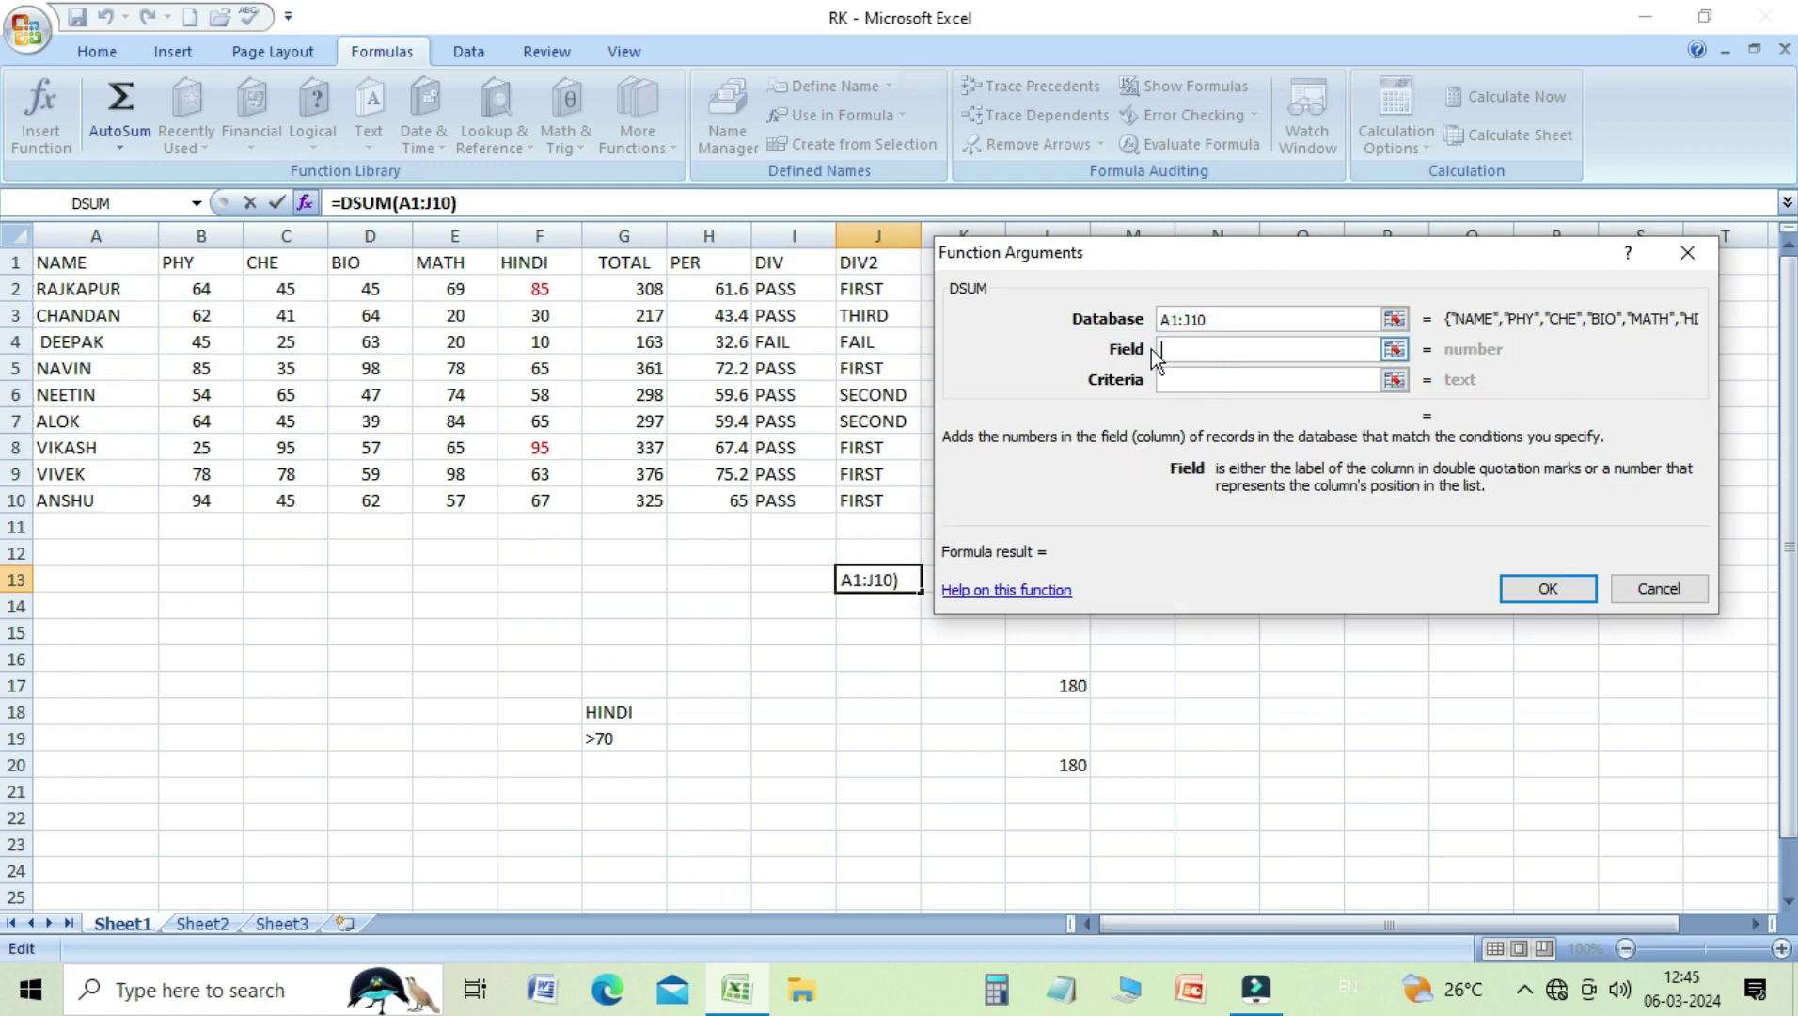
click(552, 266)
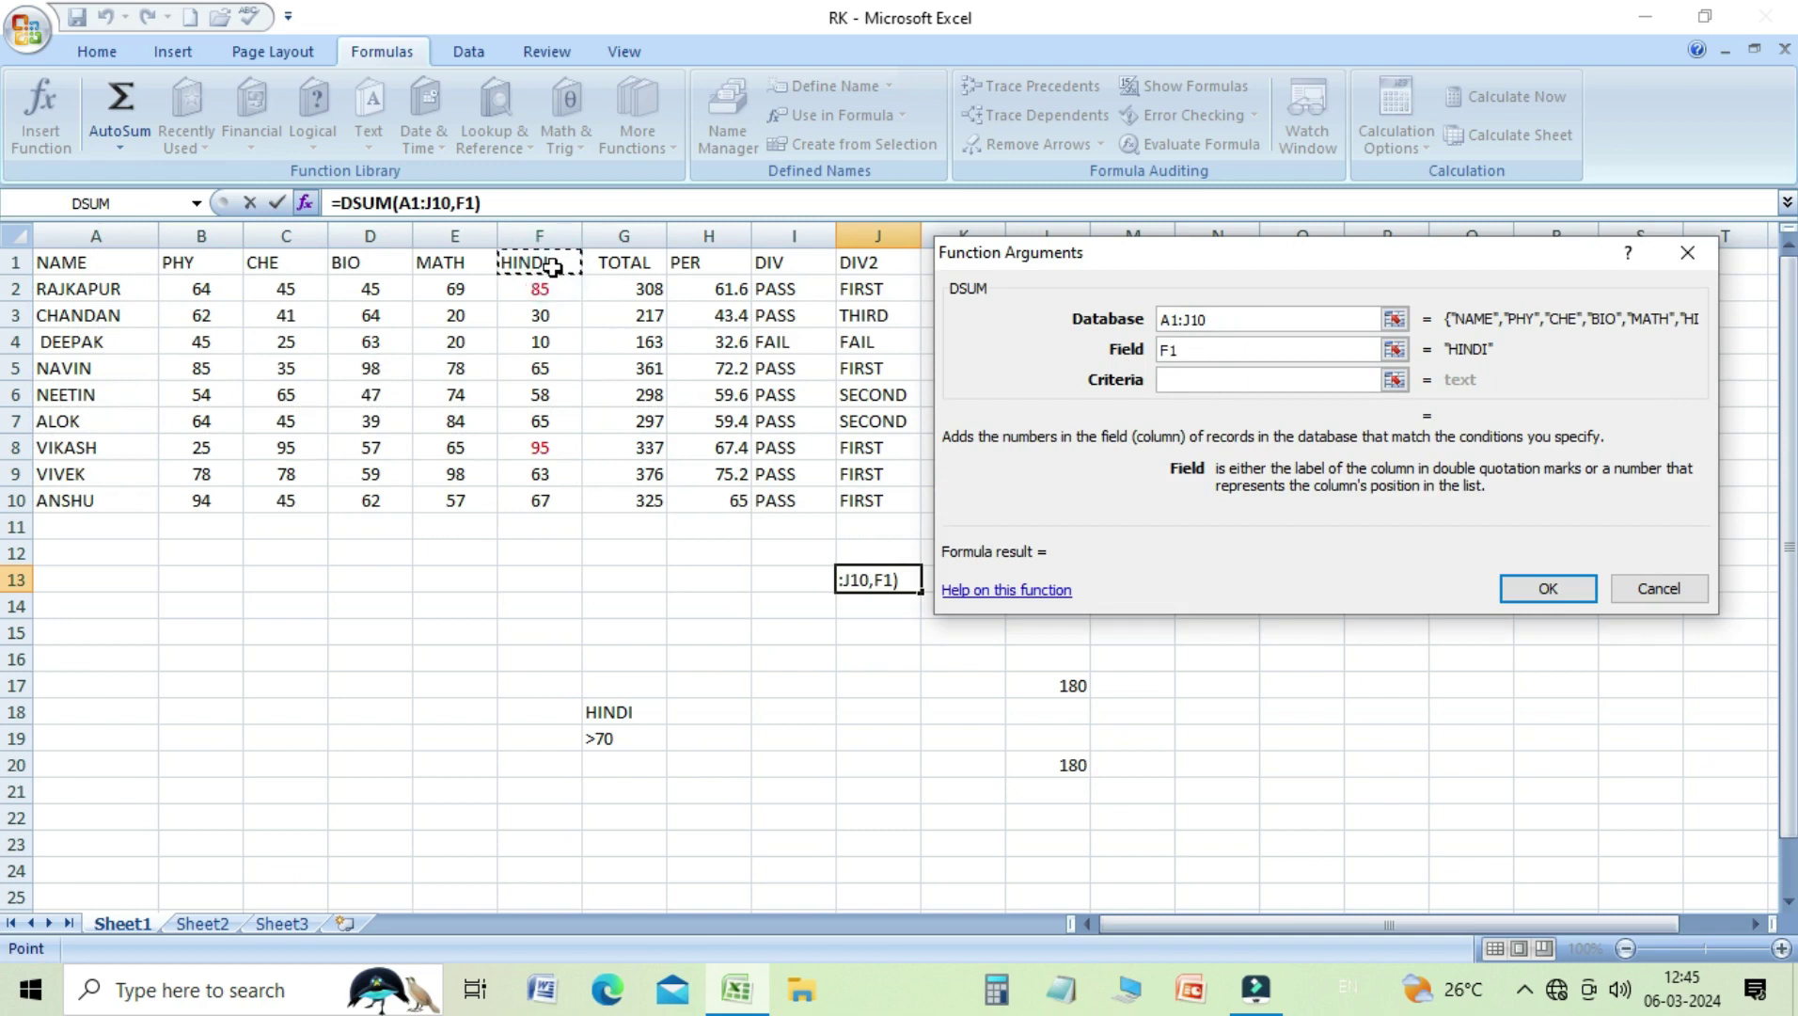
click(1195, 380)
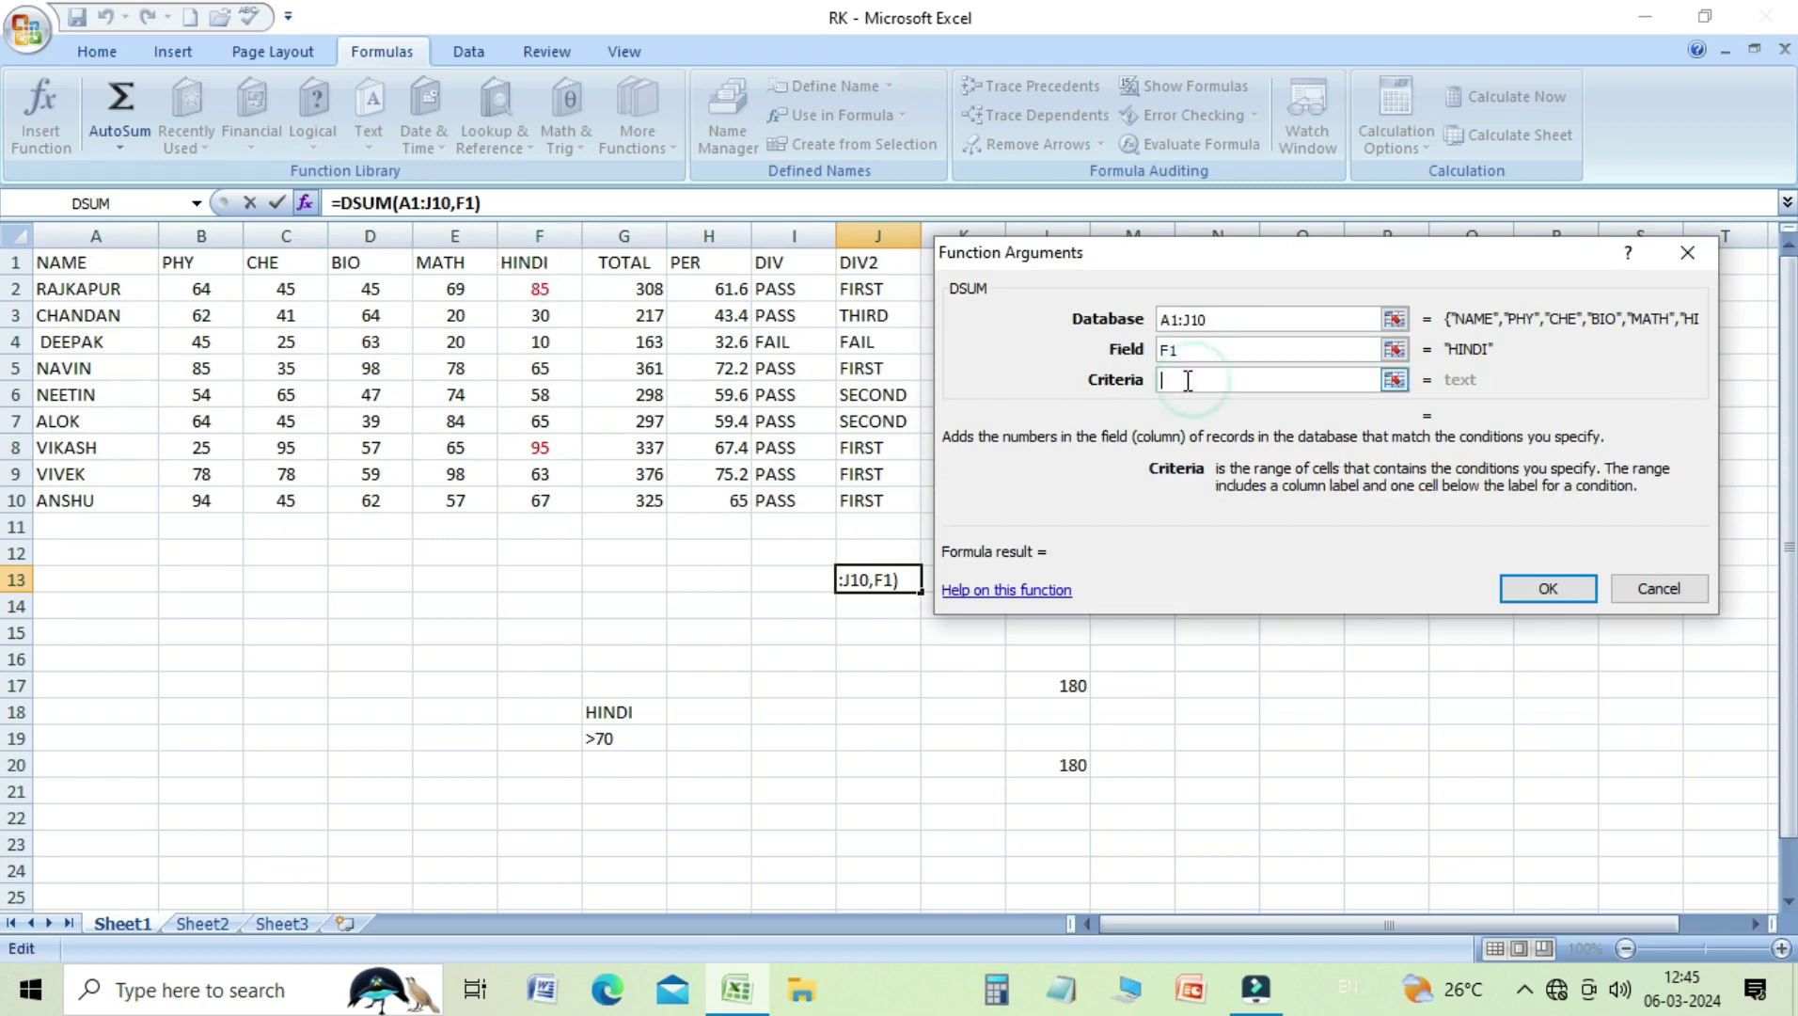
drag(613, 717, 616, 729)
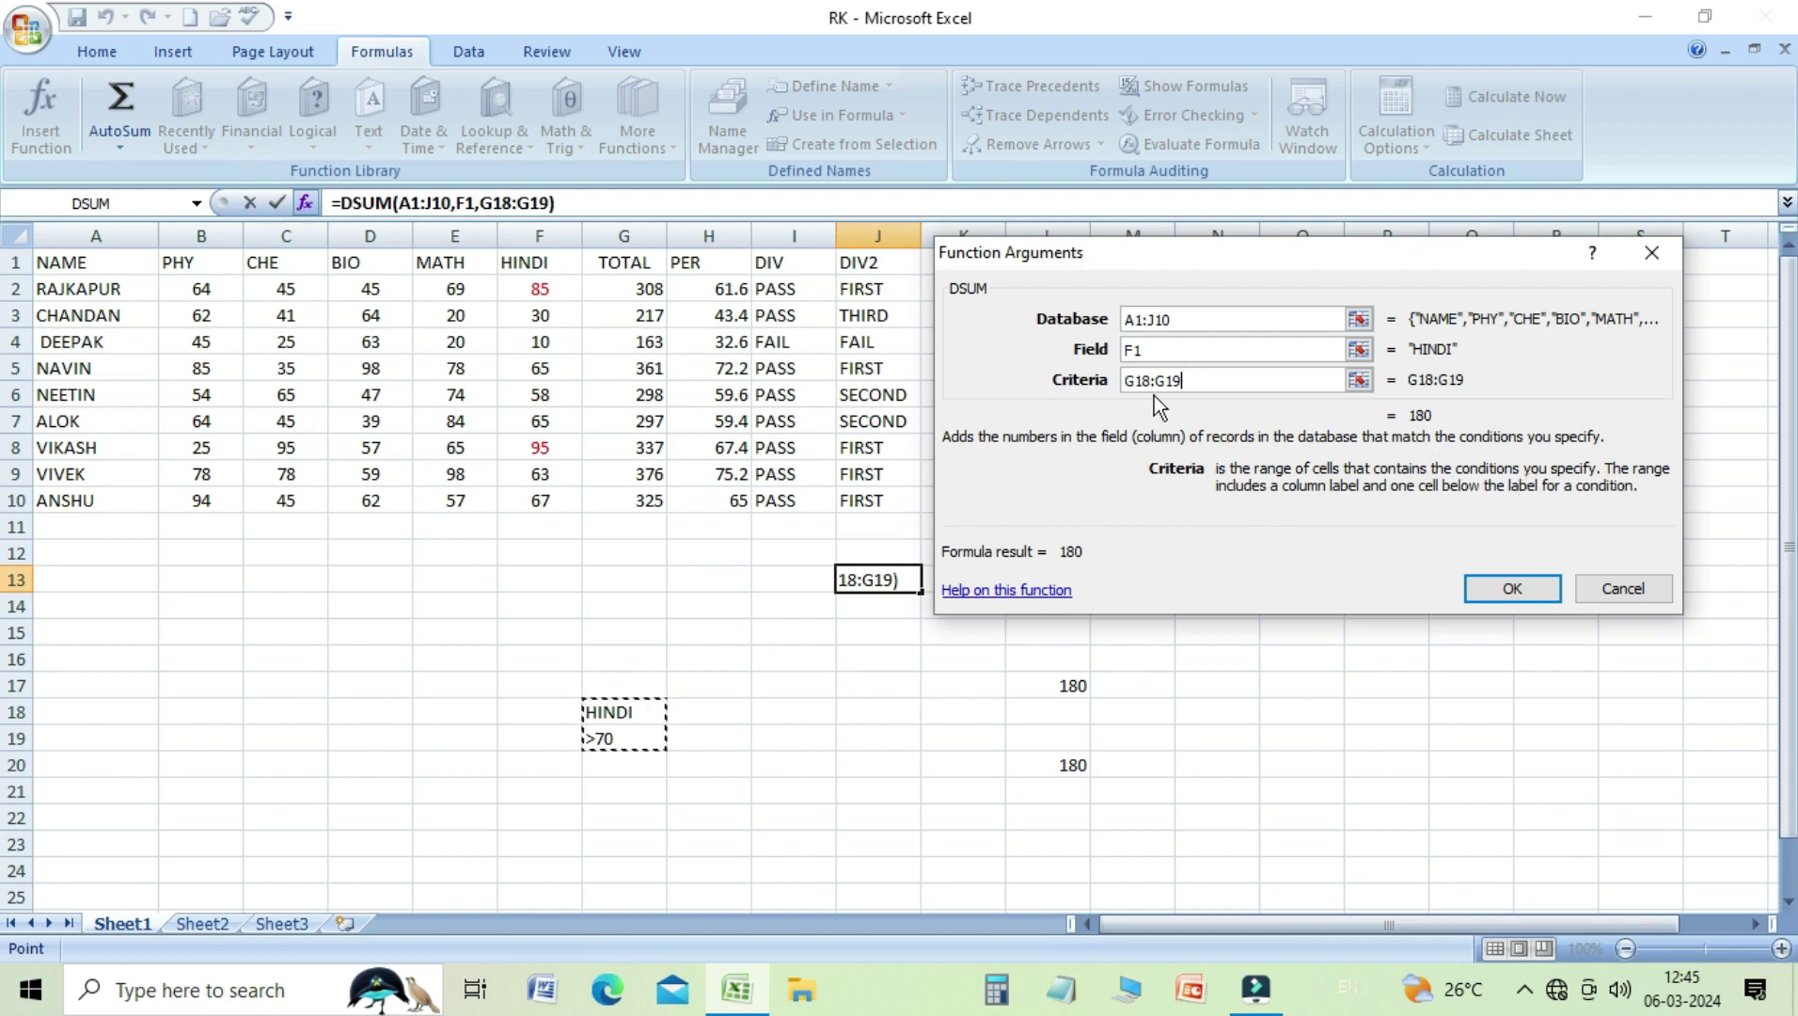
click(1511, 588)
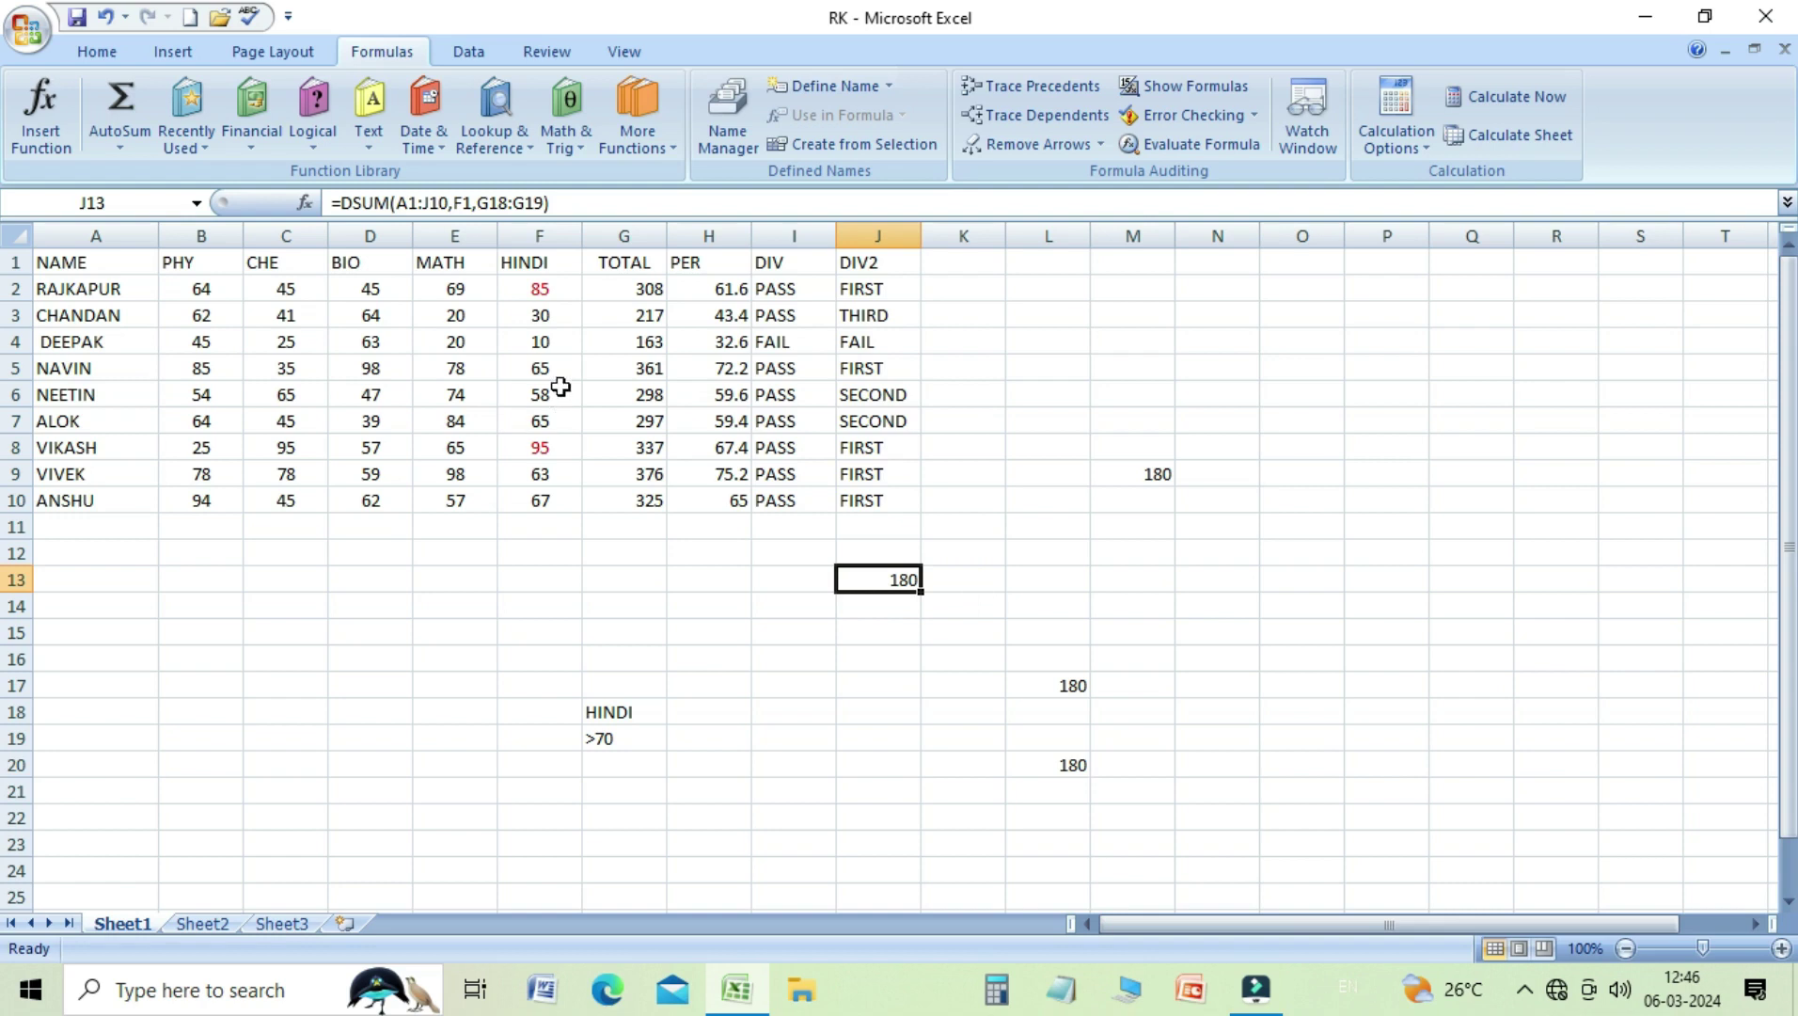
Check the 180 against HINDI marks 85 (F2), 95 (F8) and the =85+95 total in M9.
click(538, 292)
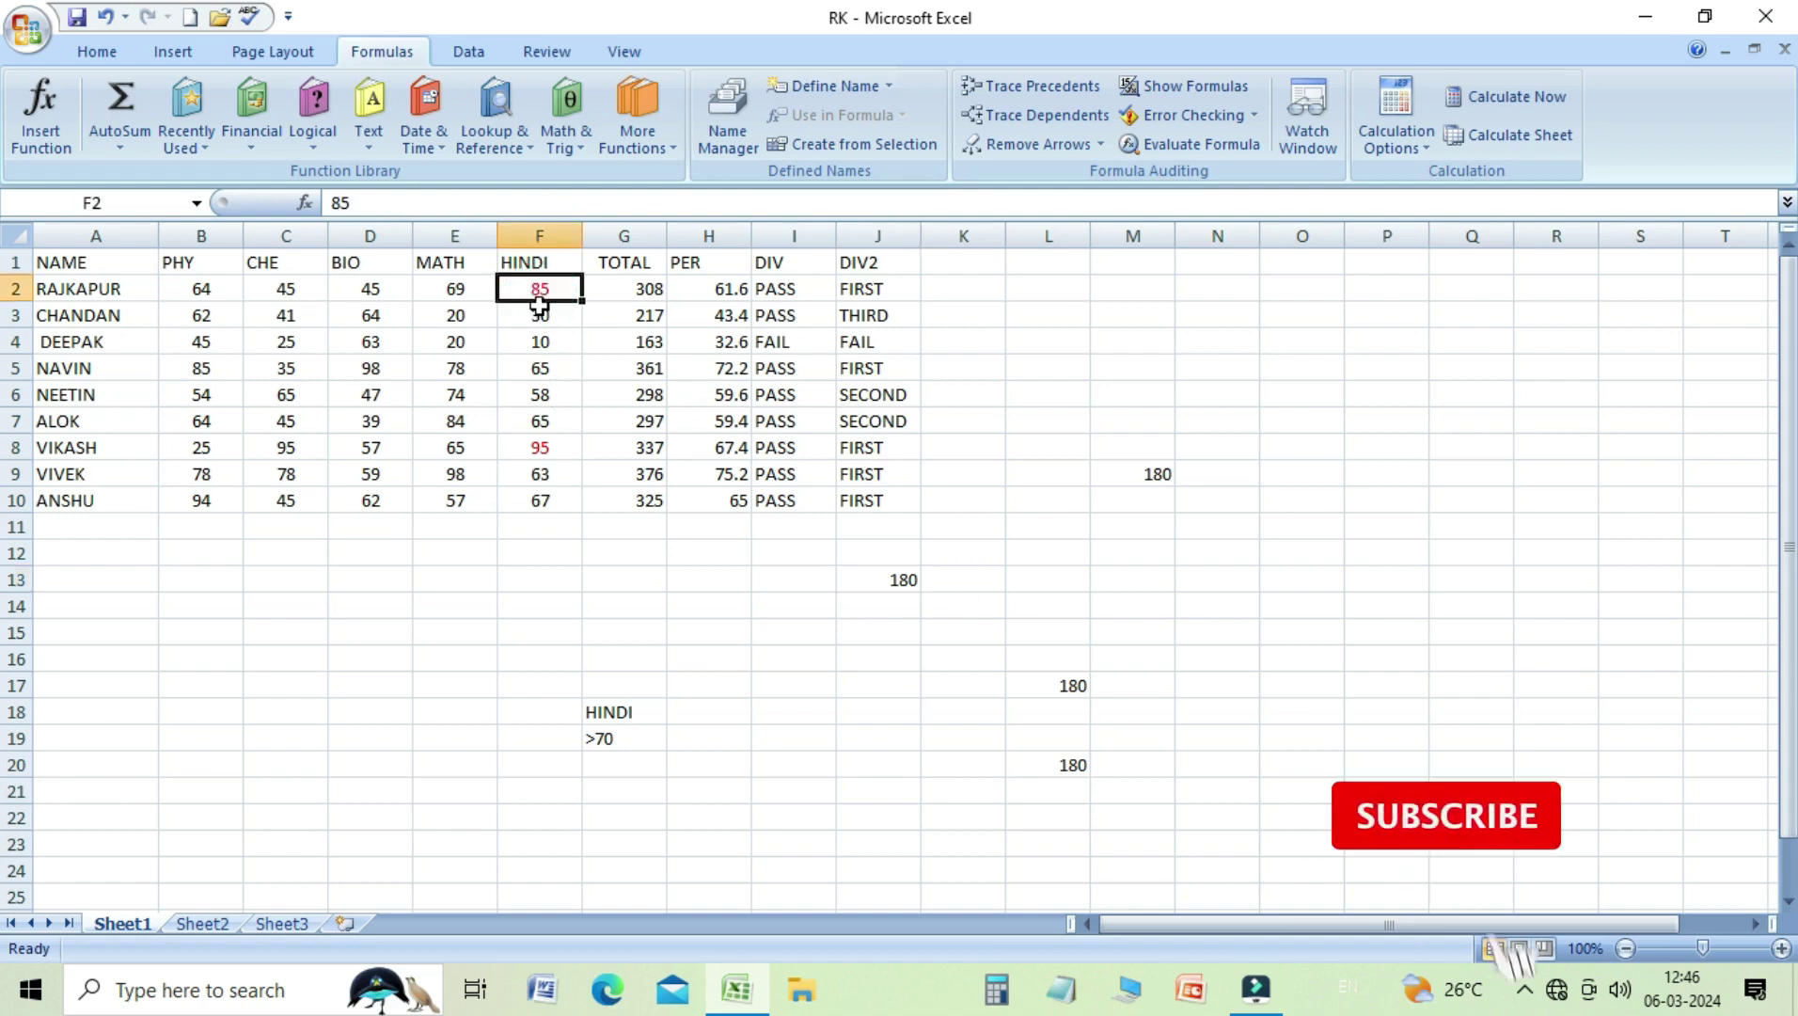
click(542, 450)
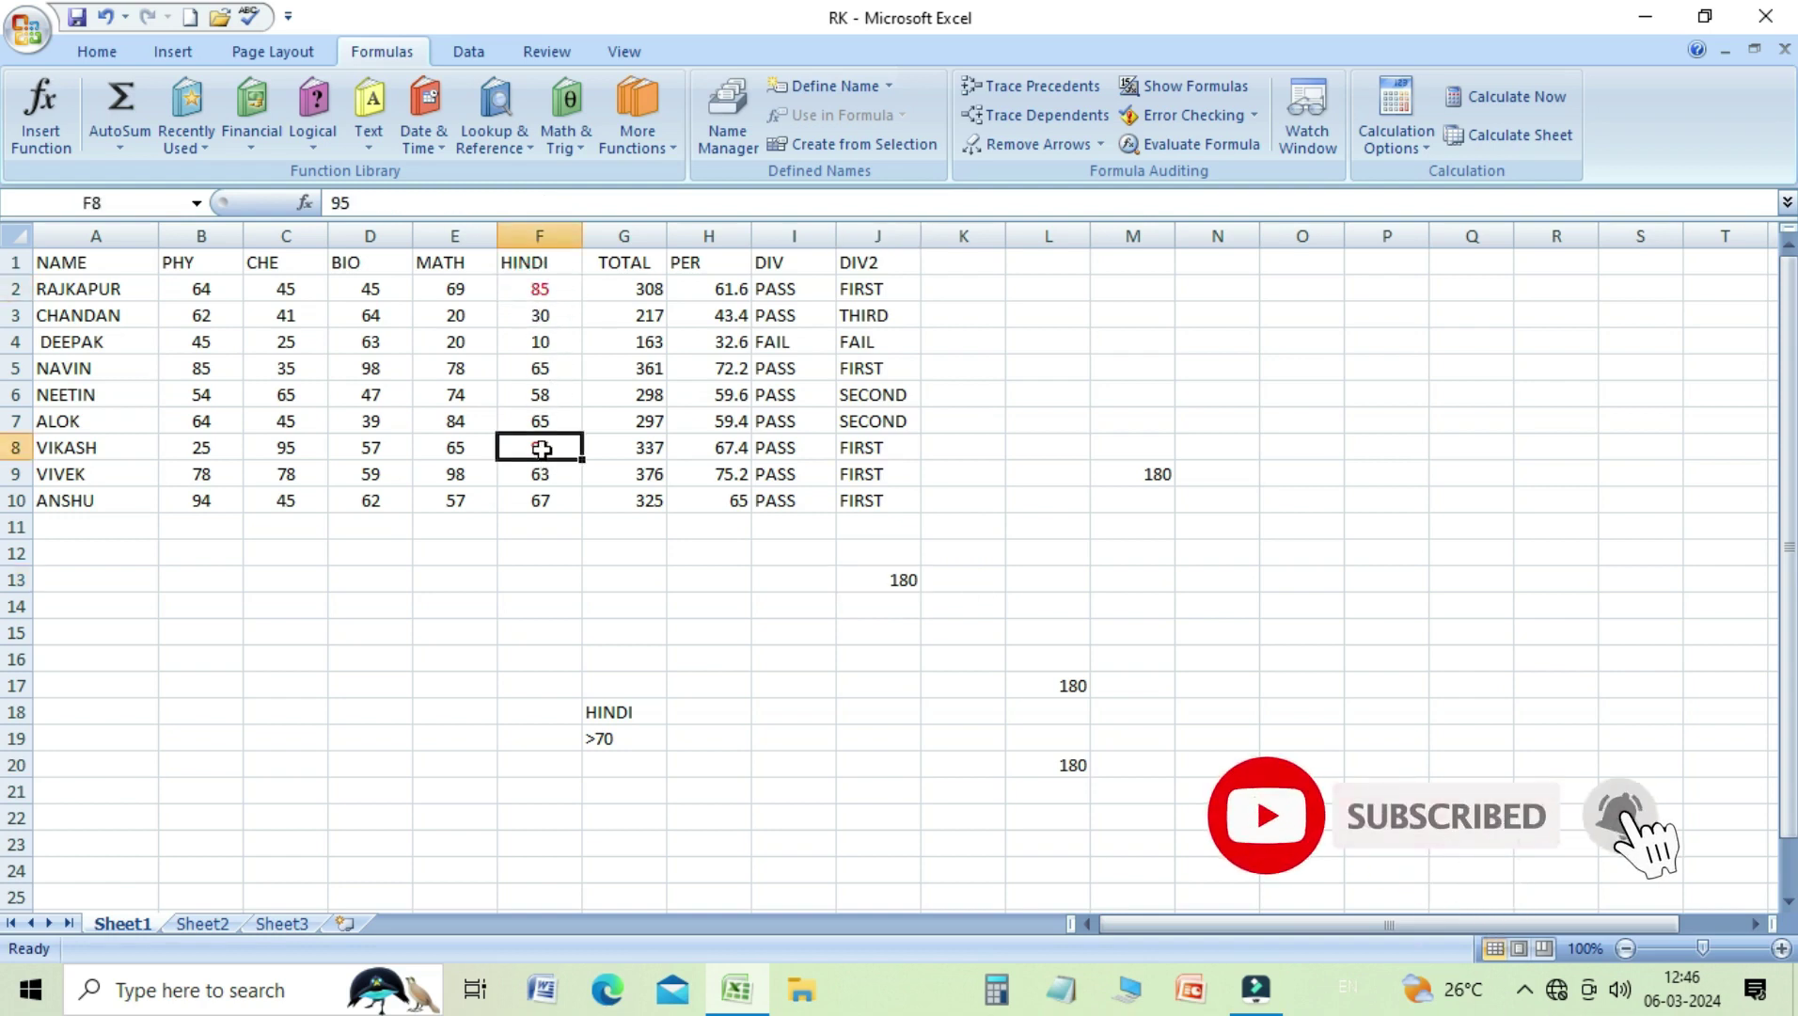
click(1118, 482)
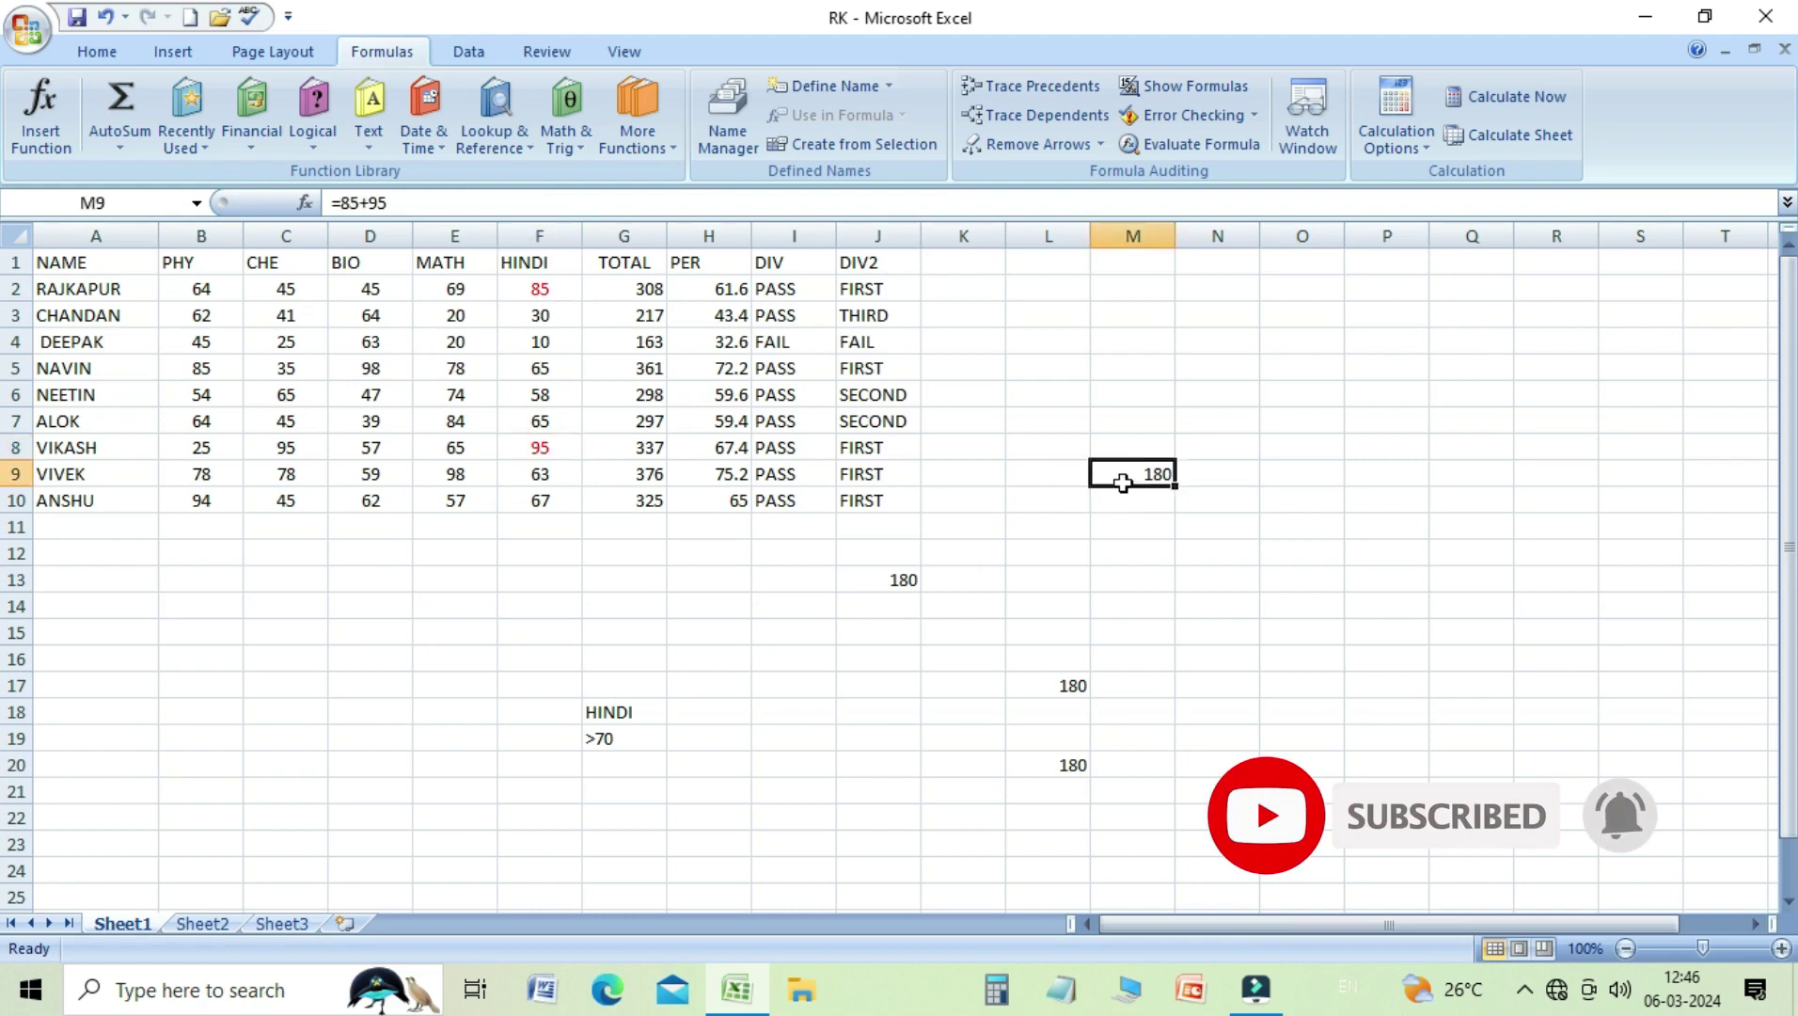
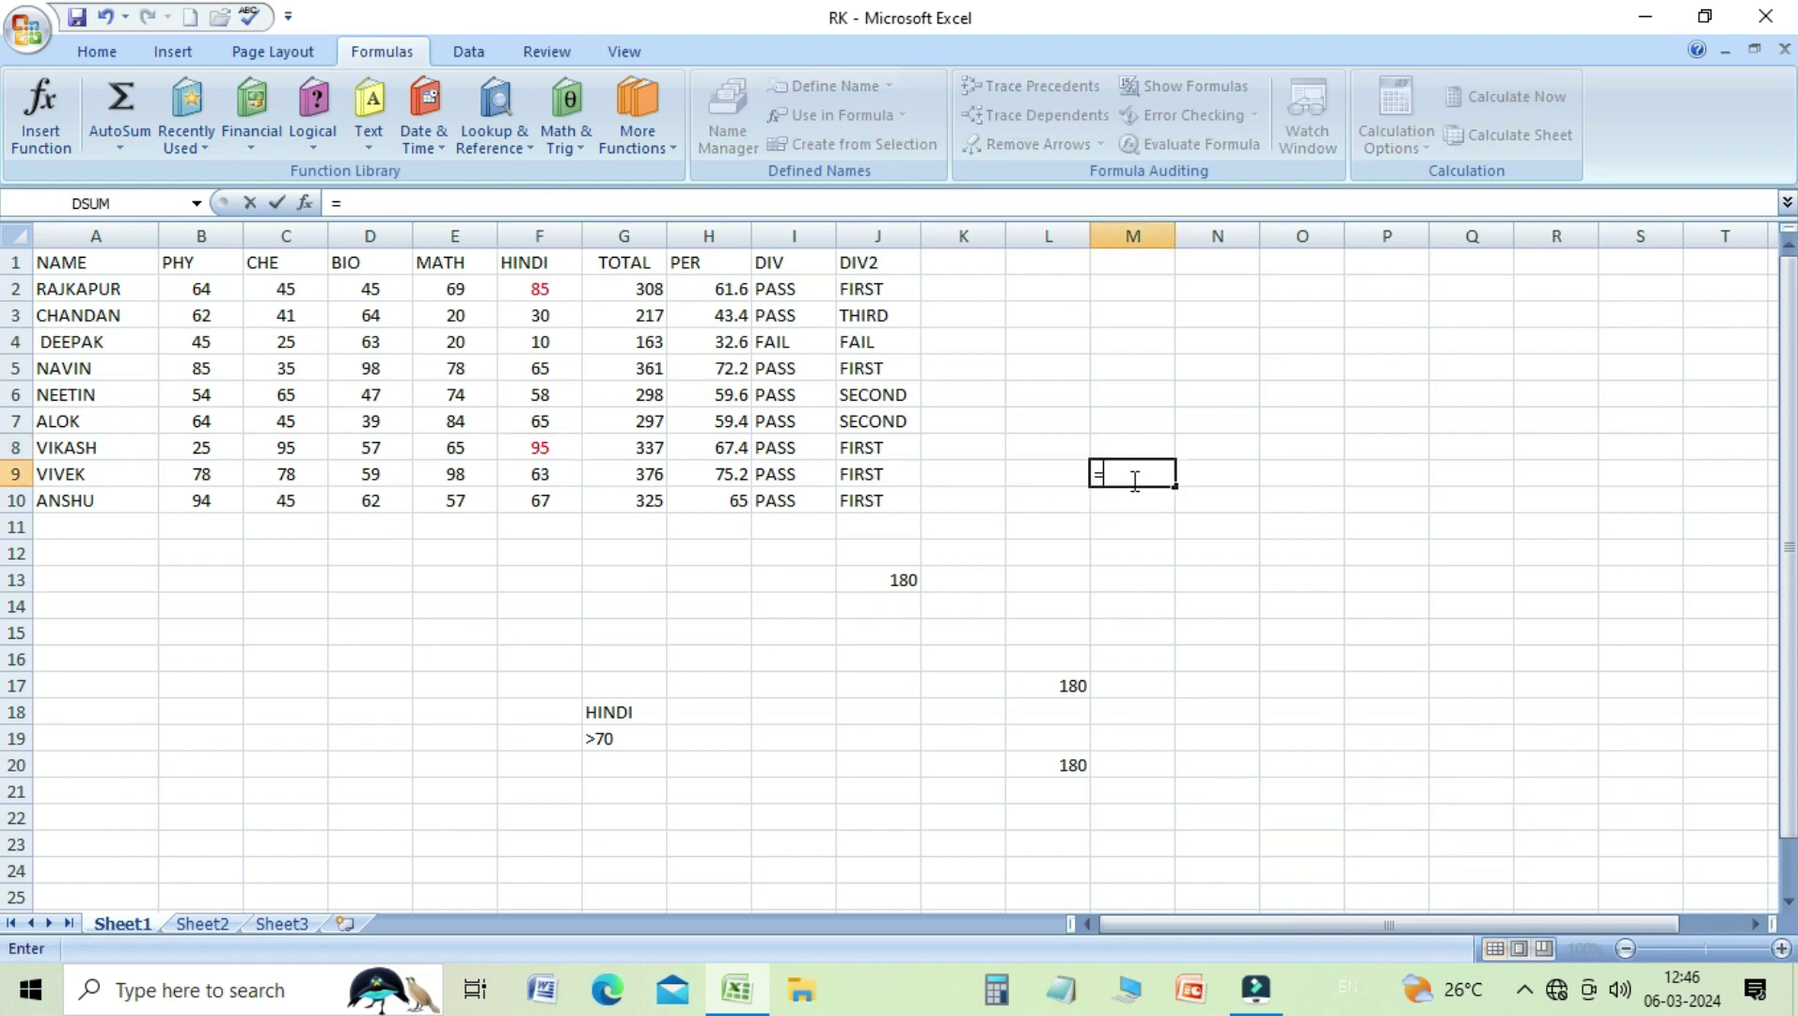
Enter the manual check =85+95 in M9, giving 180.
text(85)
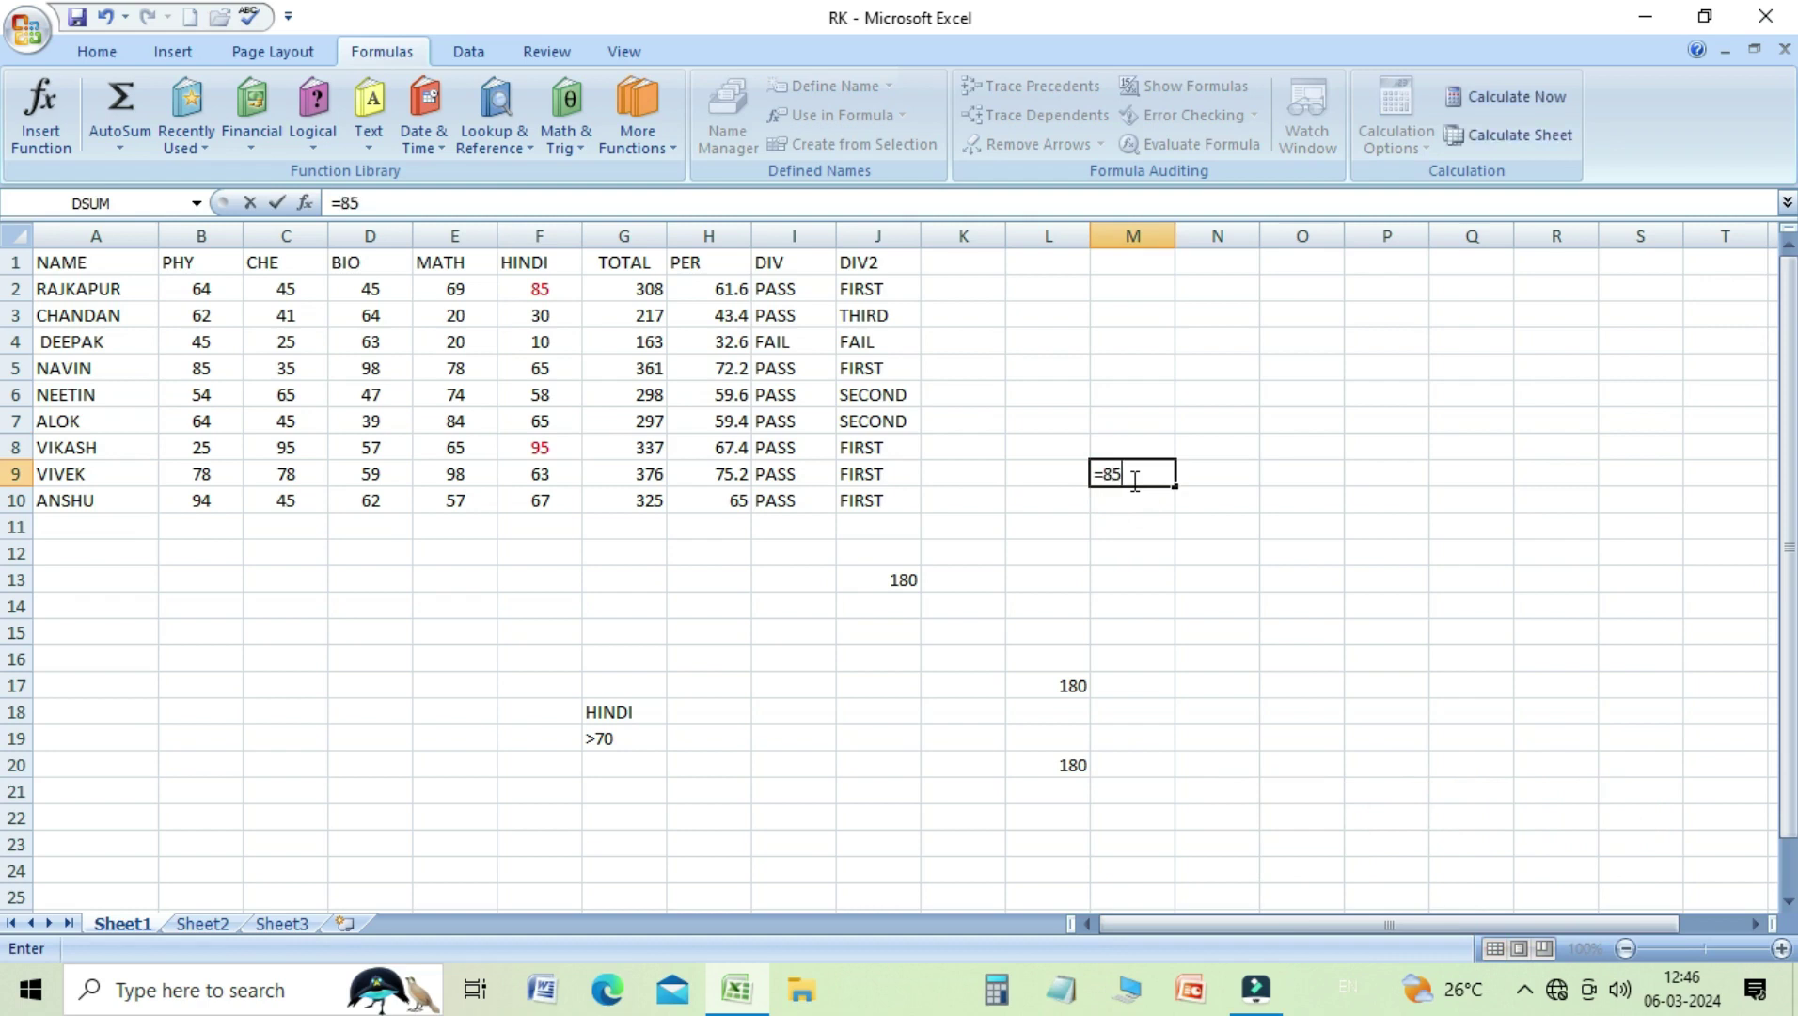
text(+9)
text(5)
key(Return)
click(1132, 481)
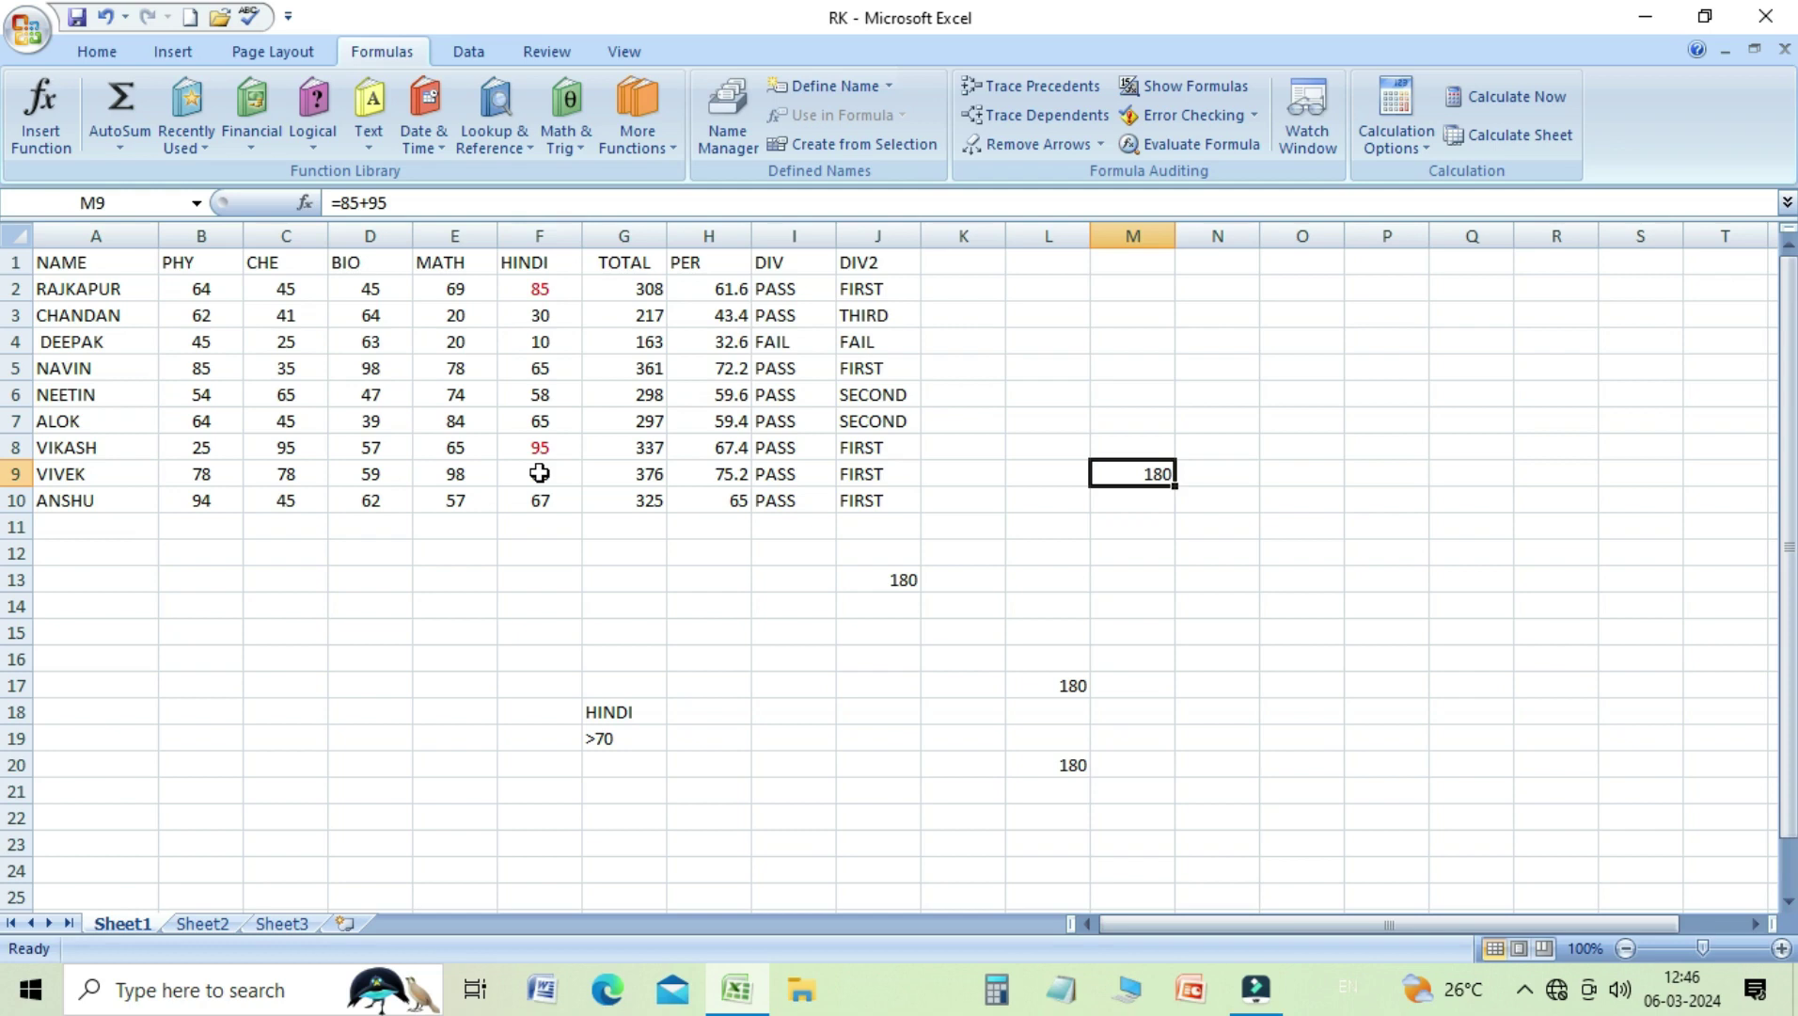
click(1286, 374)
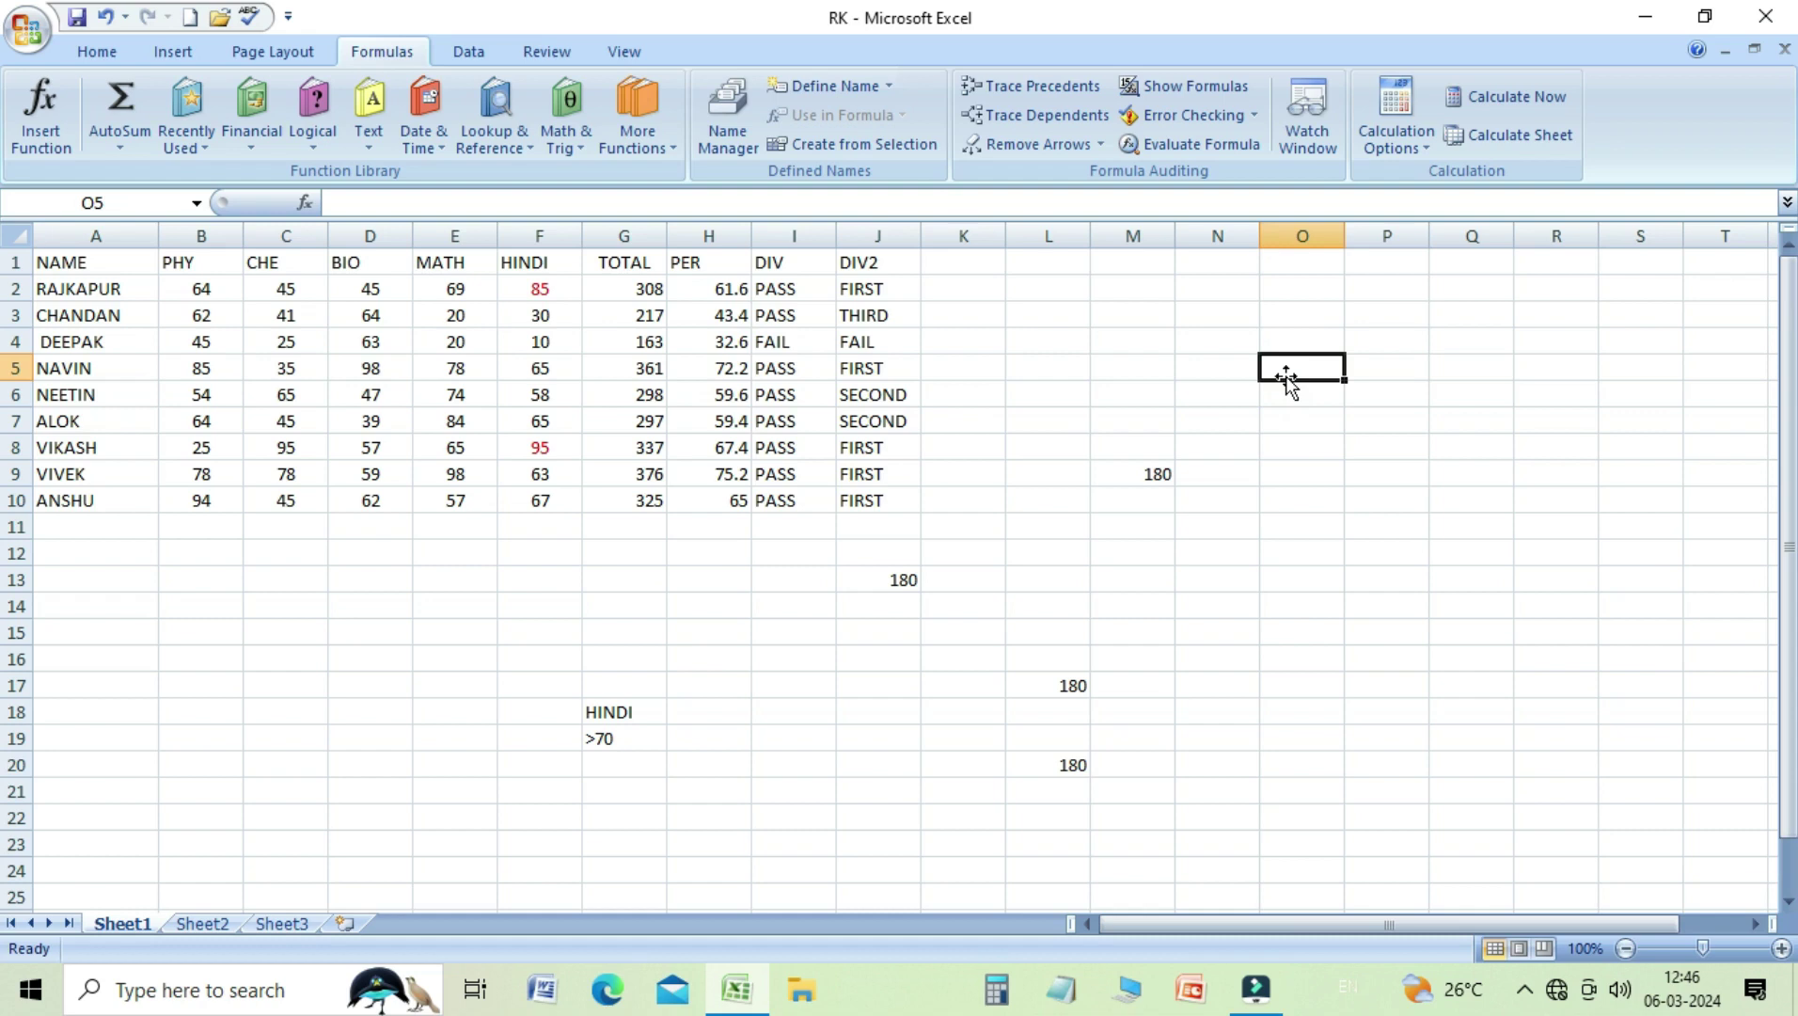
Enter =DSUM(A1:J10,F1,G18:G19) in O5 to total HINDI marks above 70.
text(=D)
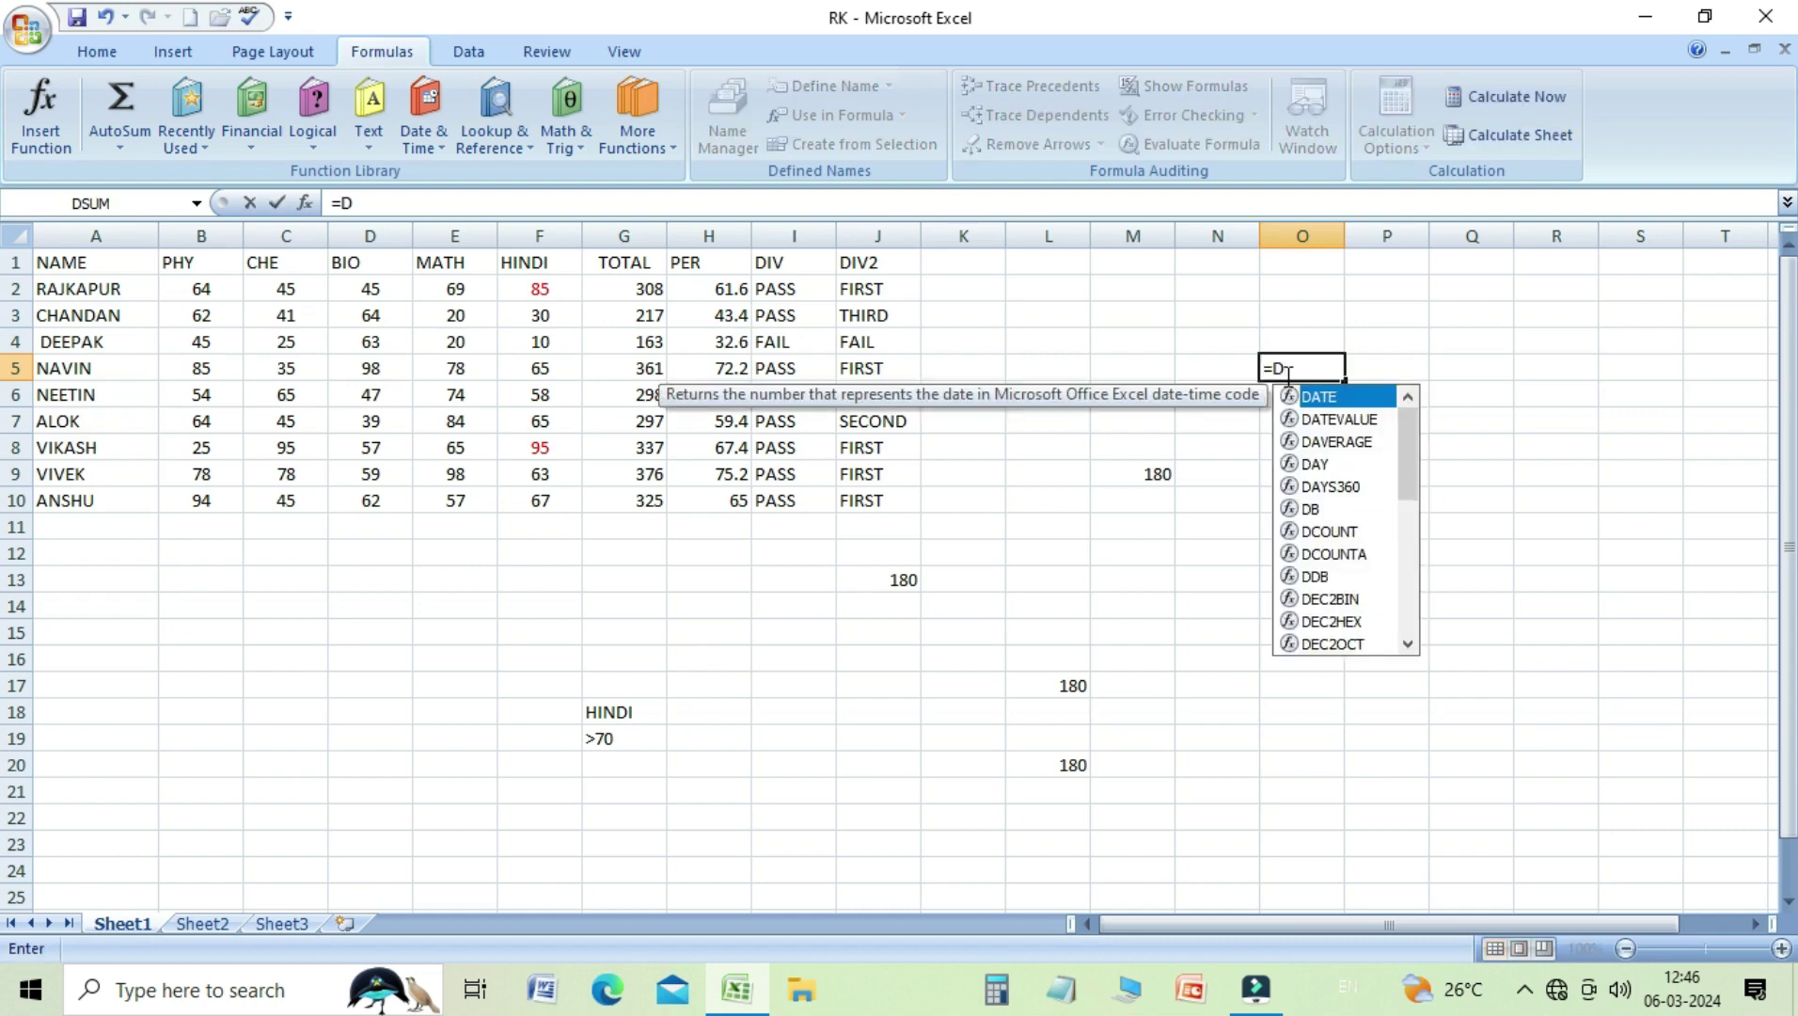
text(SUM)
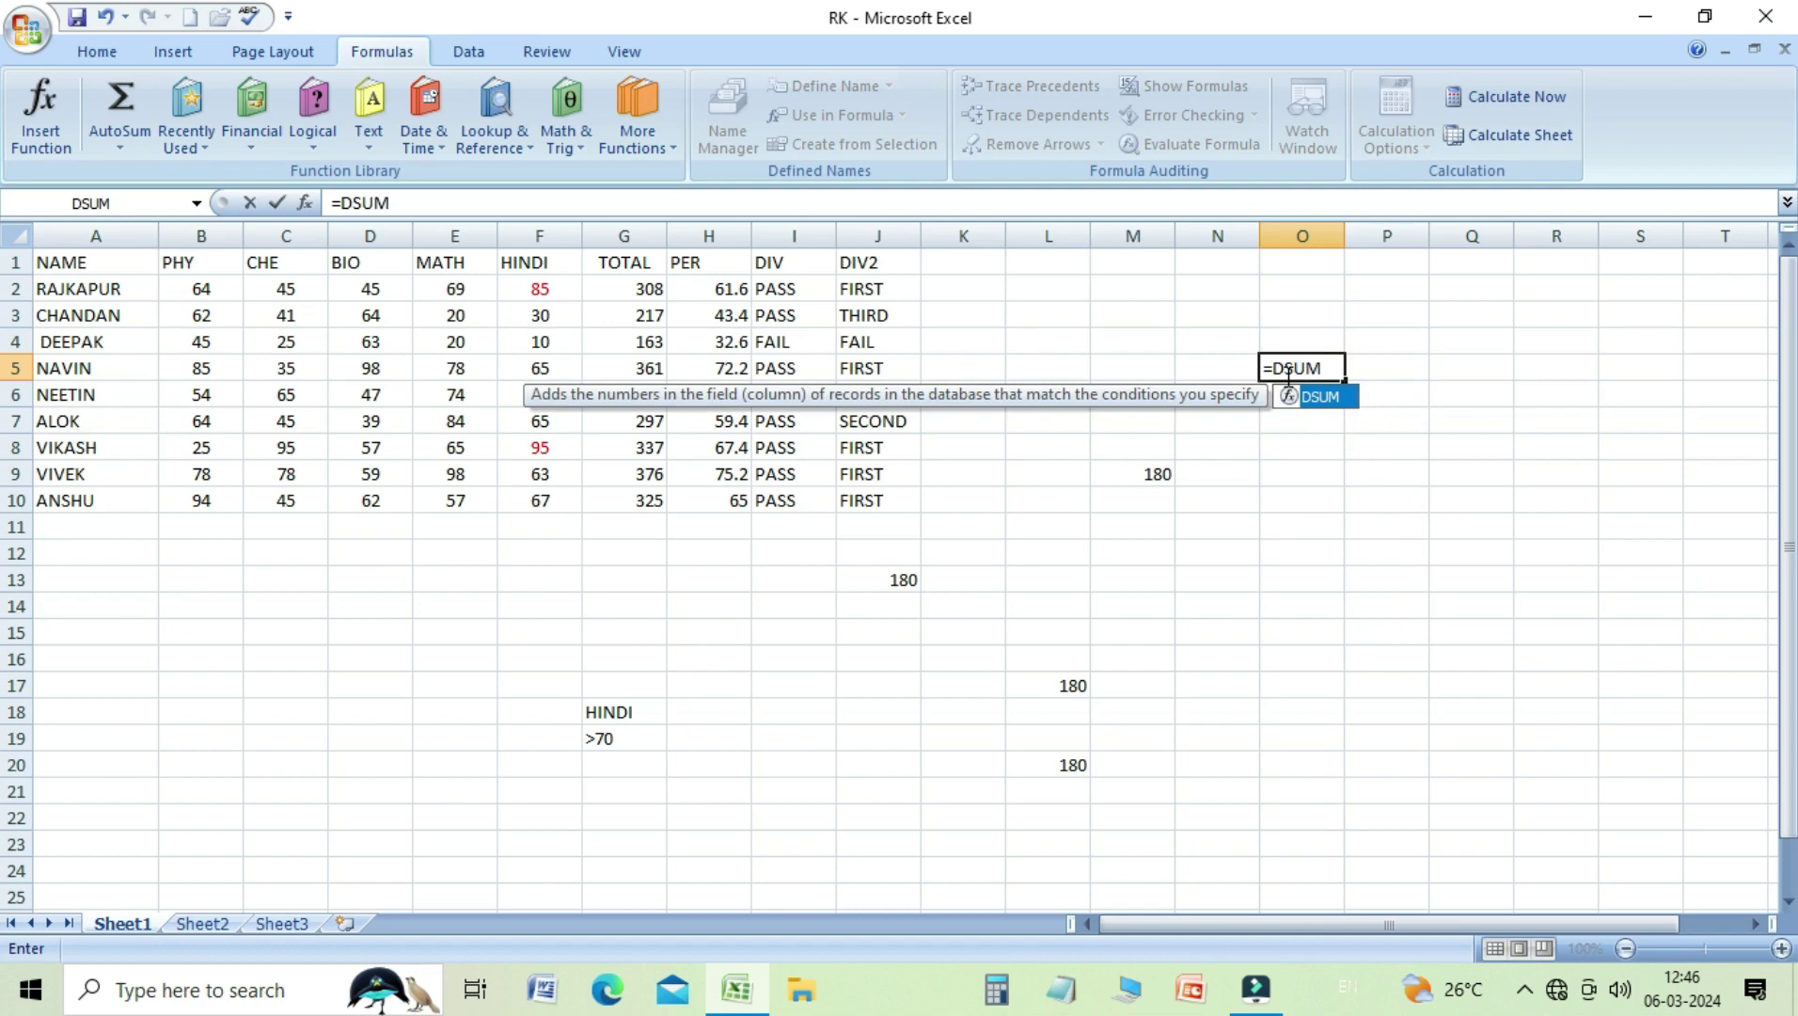
text(()
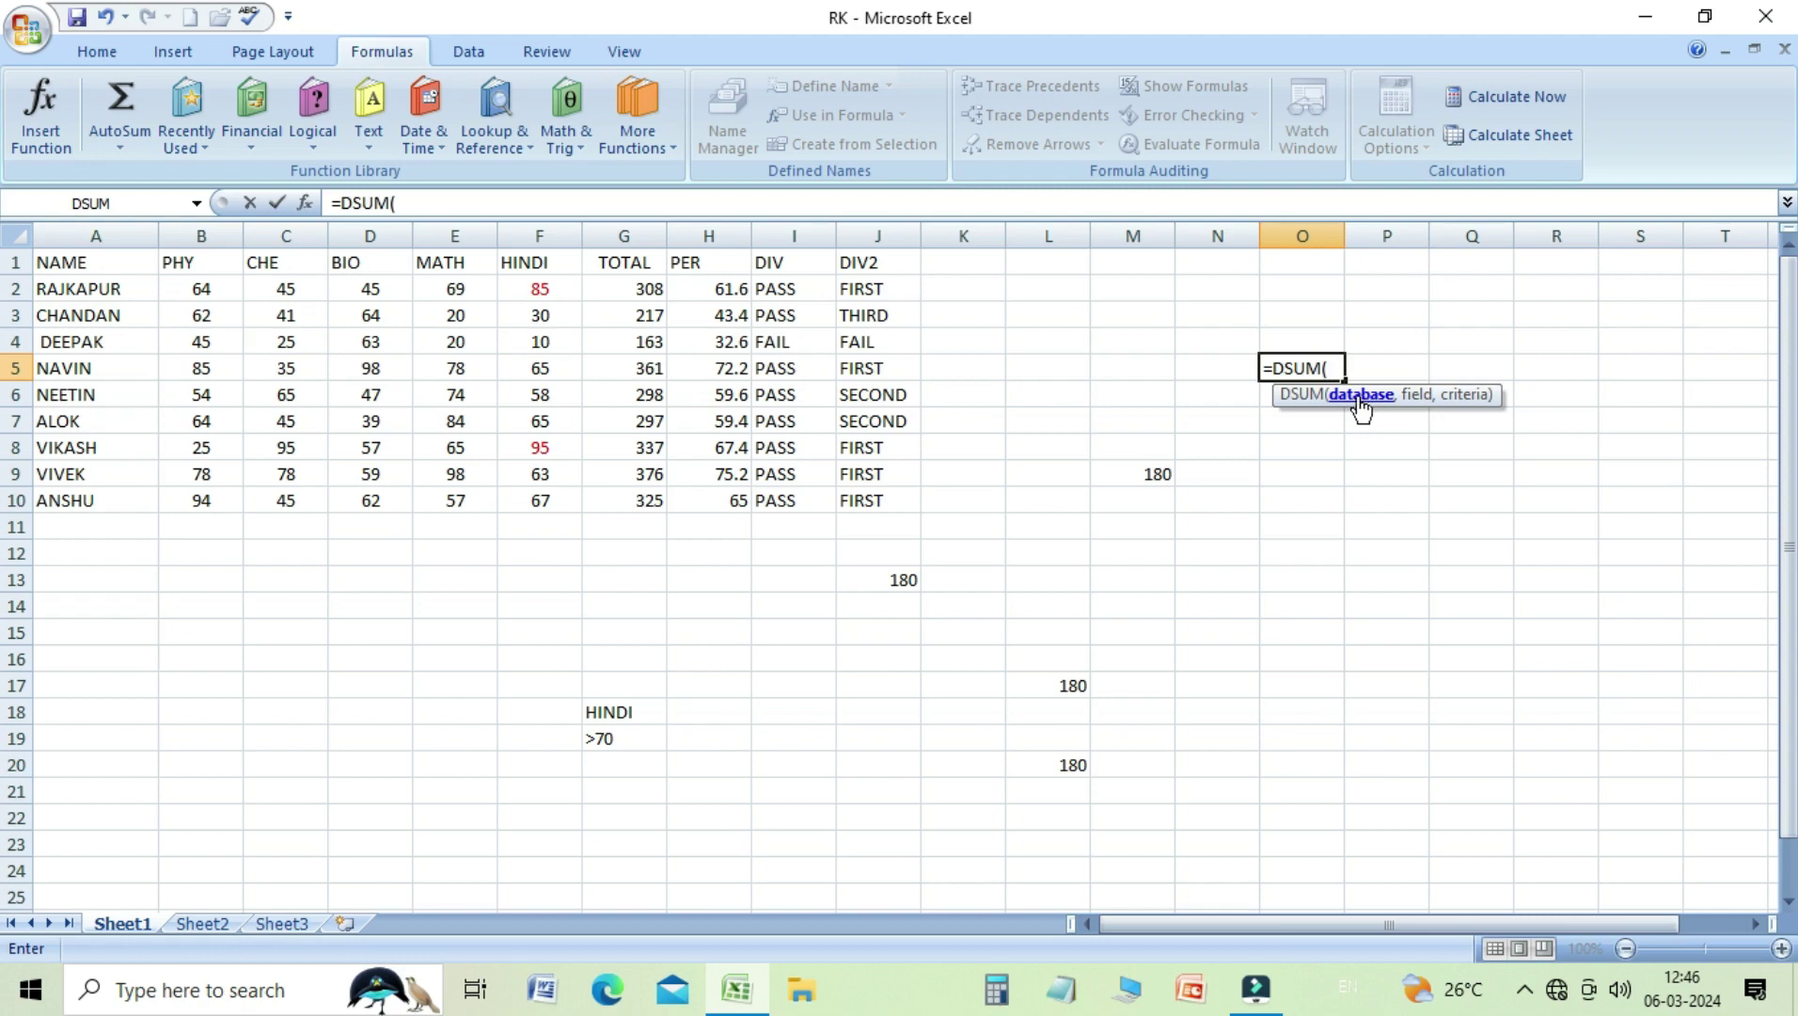
click(109, 263)
drag(109, 262, 865, 496)
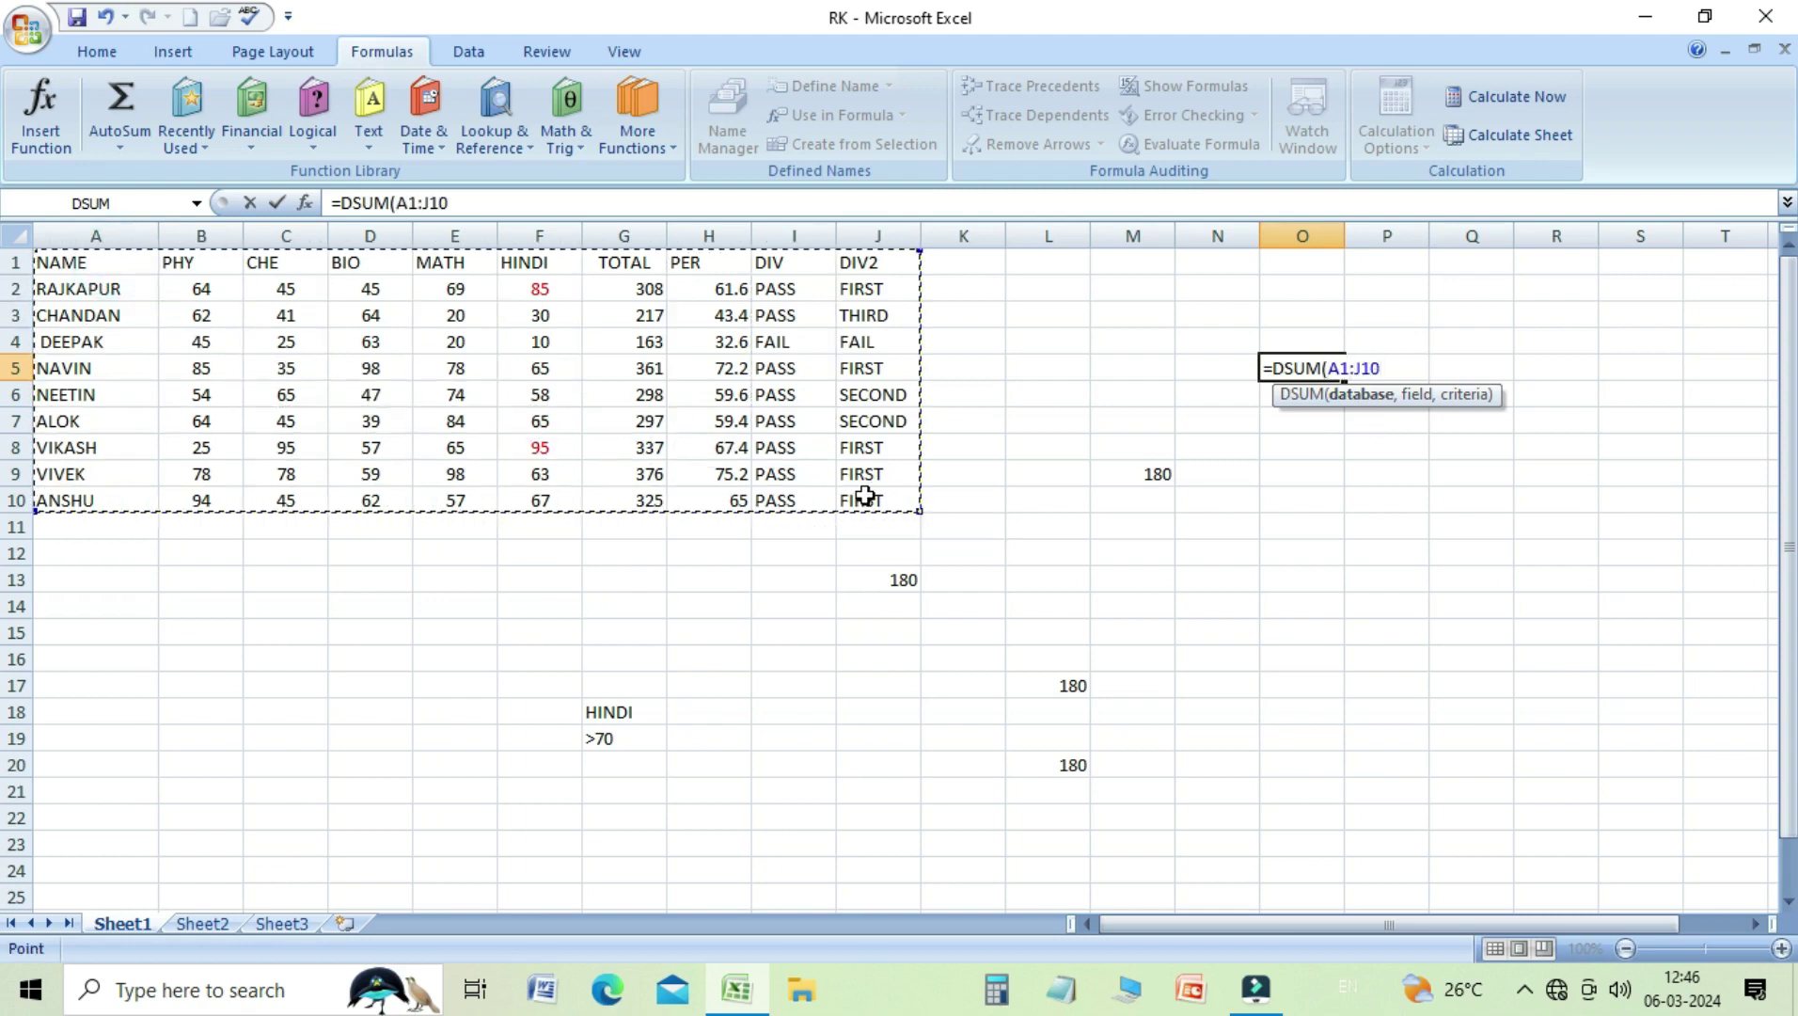
text(,)
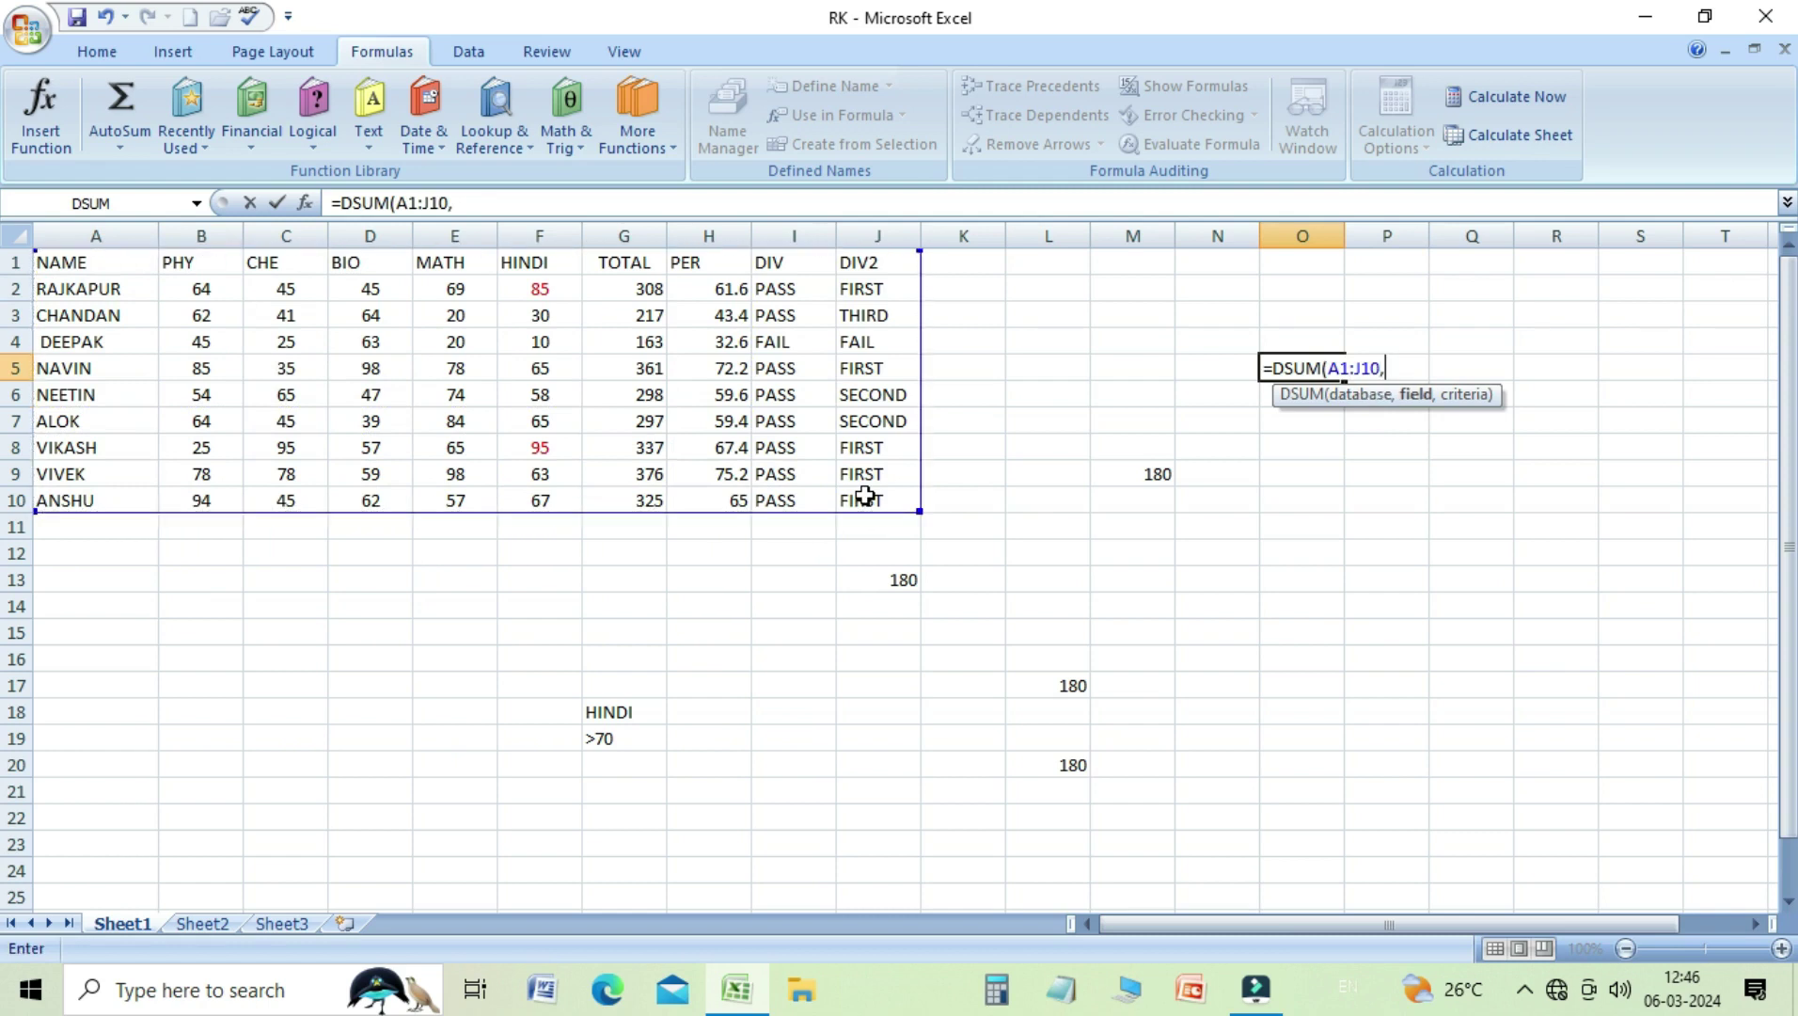
click(541, 264)
text(,)
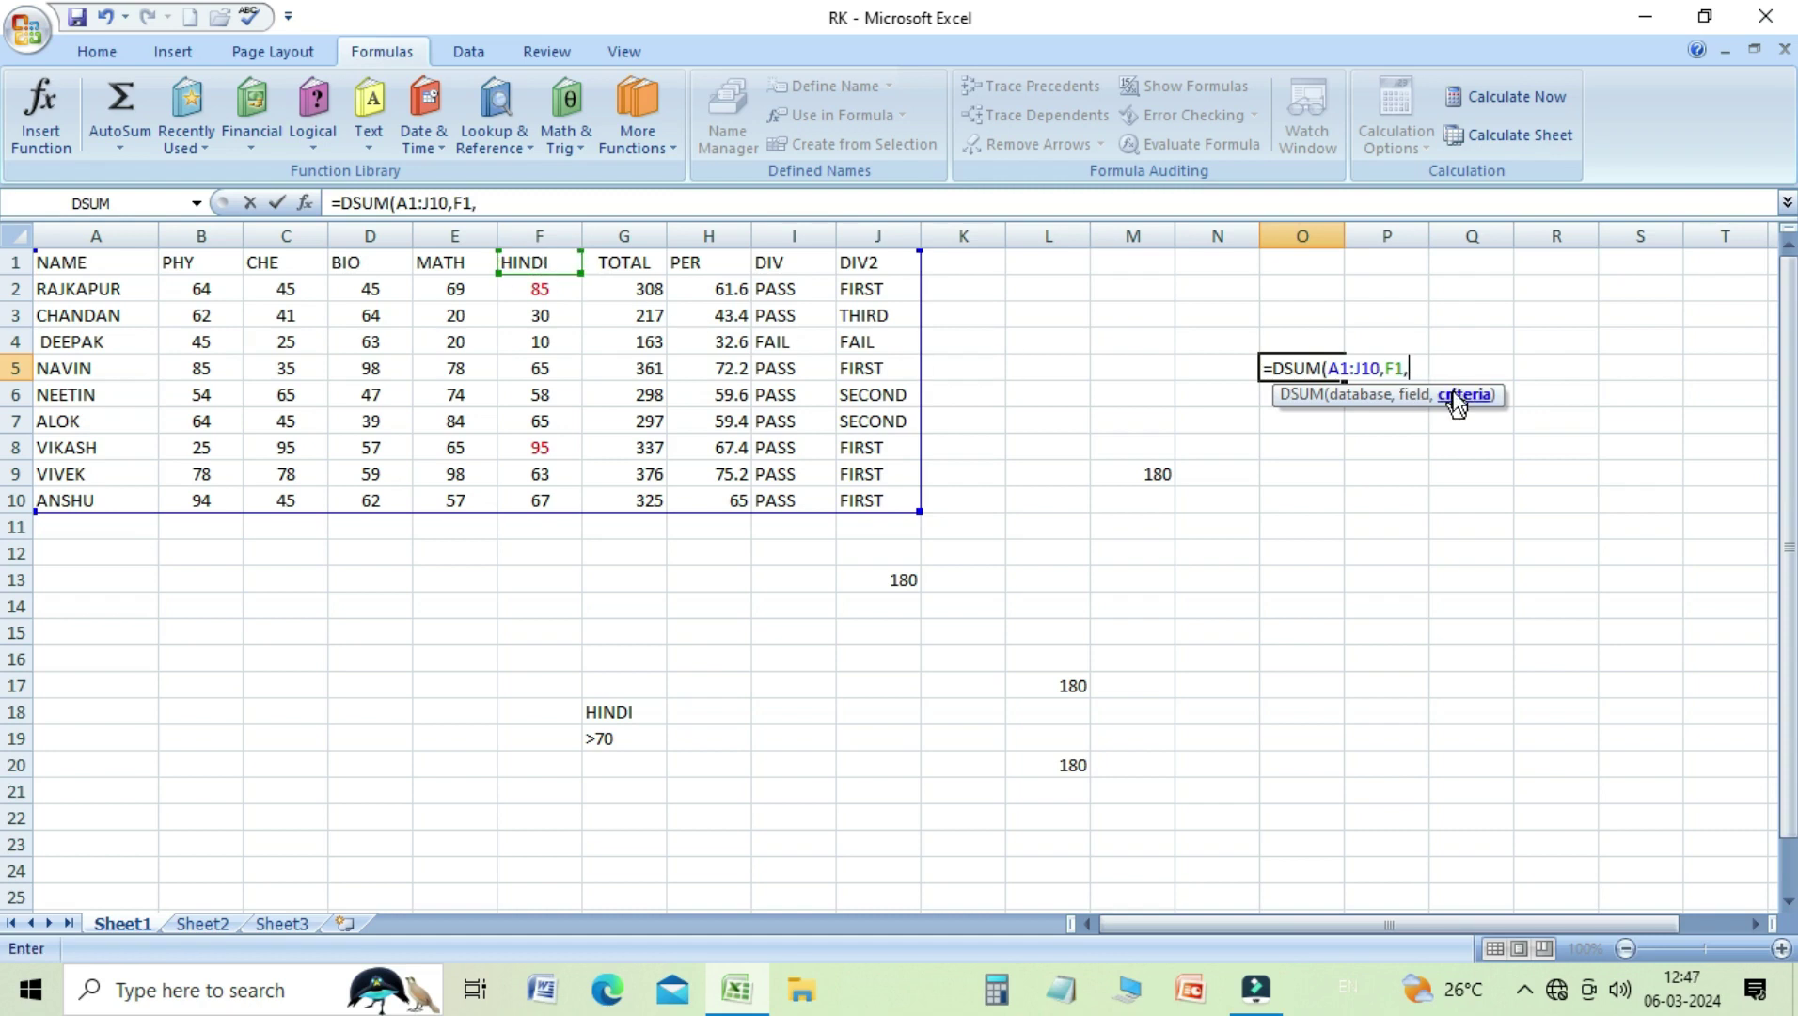
click(600, 714)
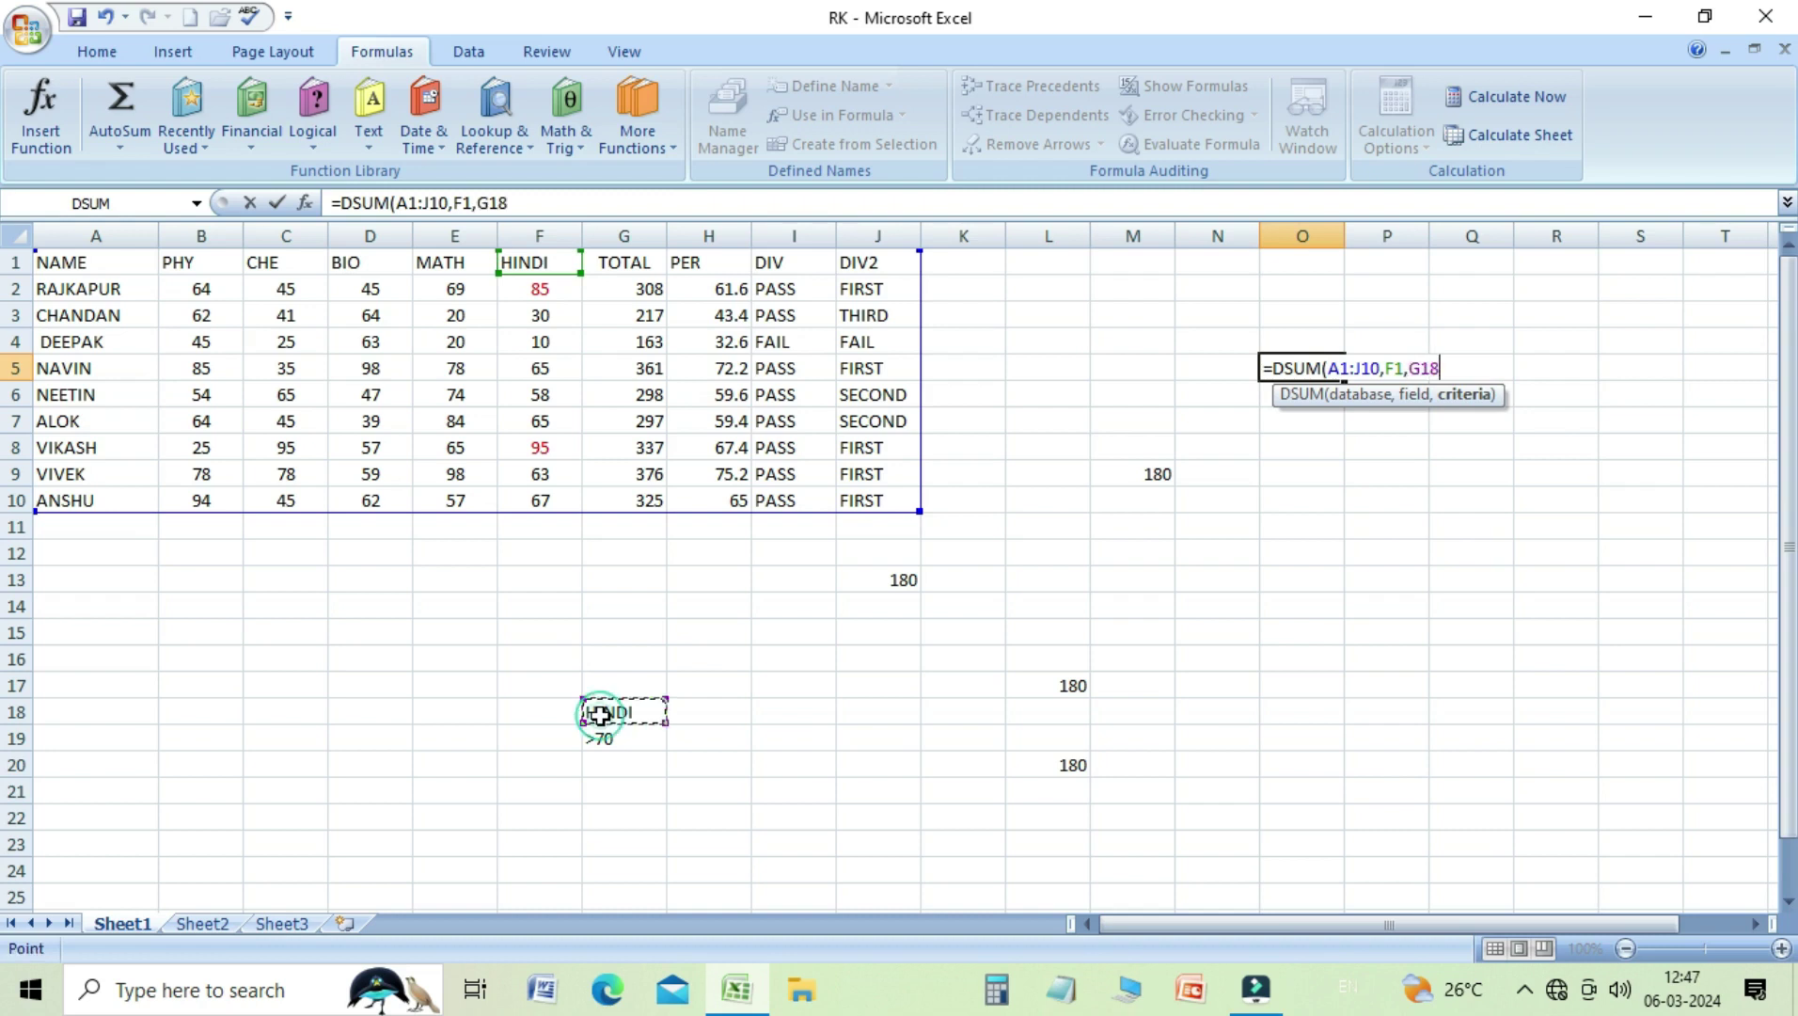
drag(600, 715, 600, 726)
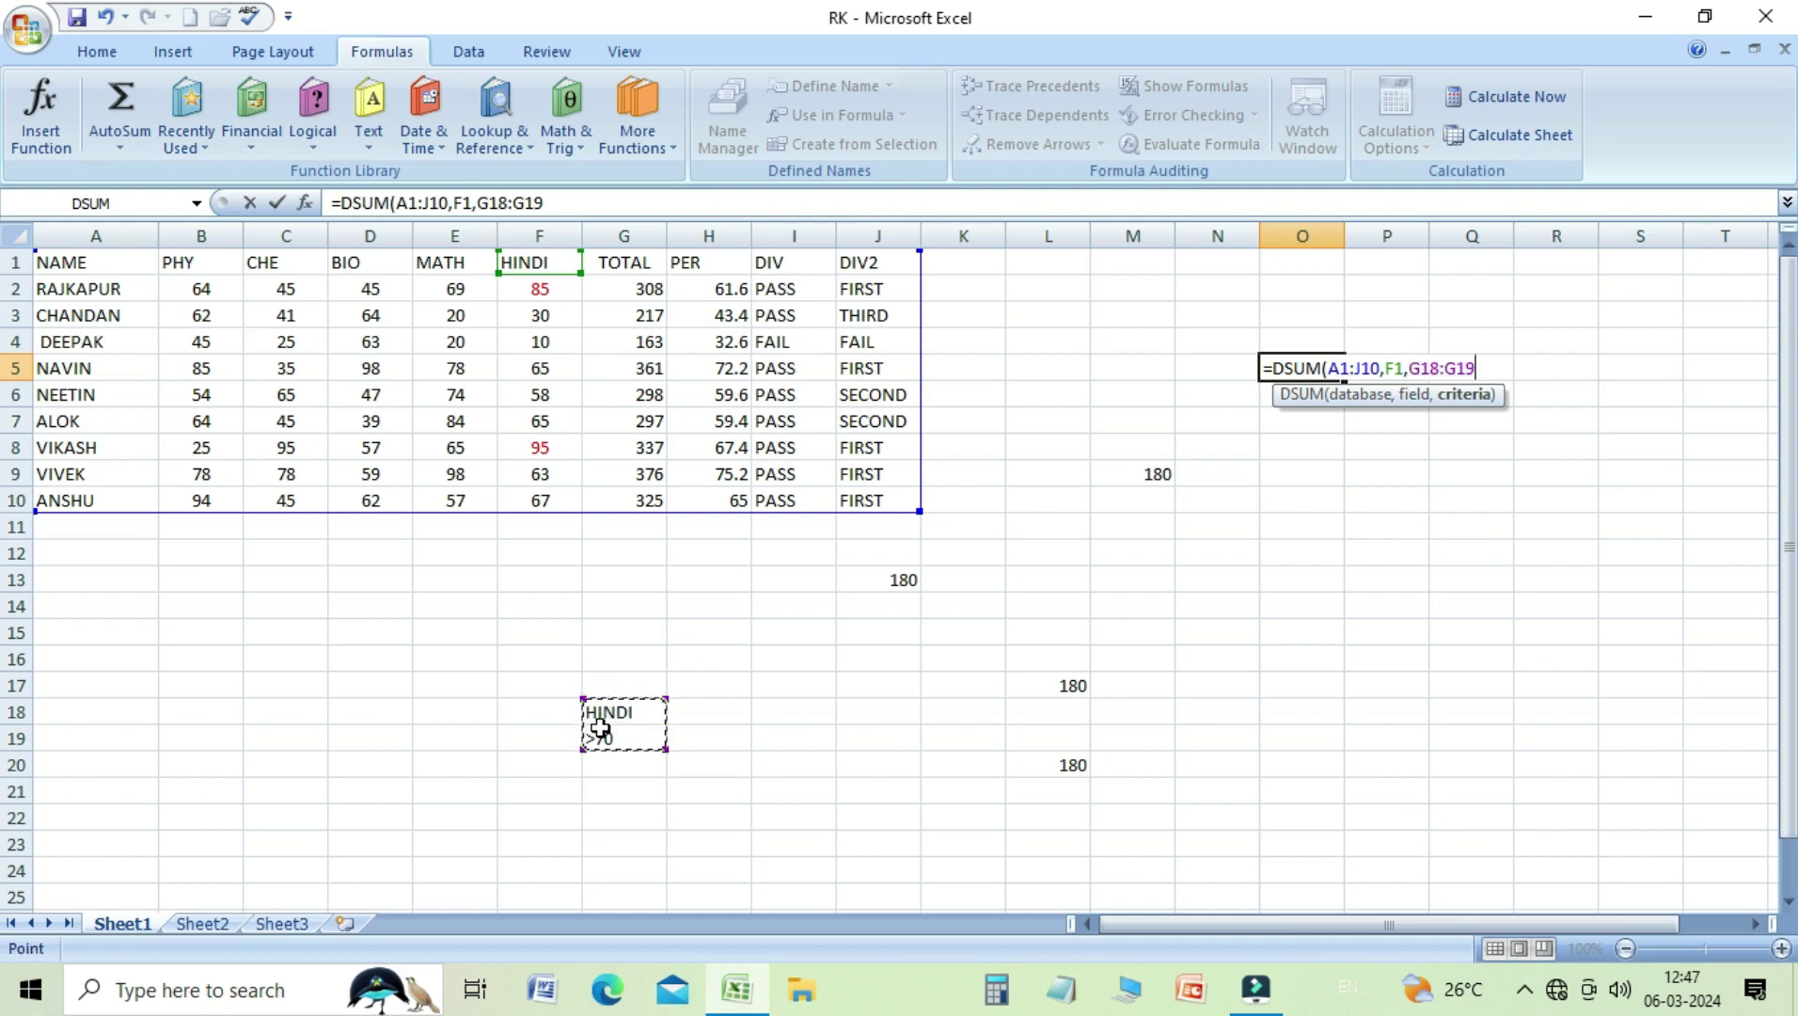
text())
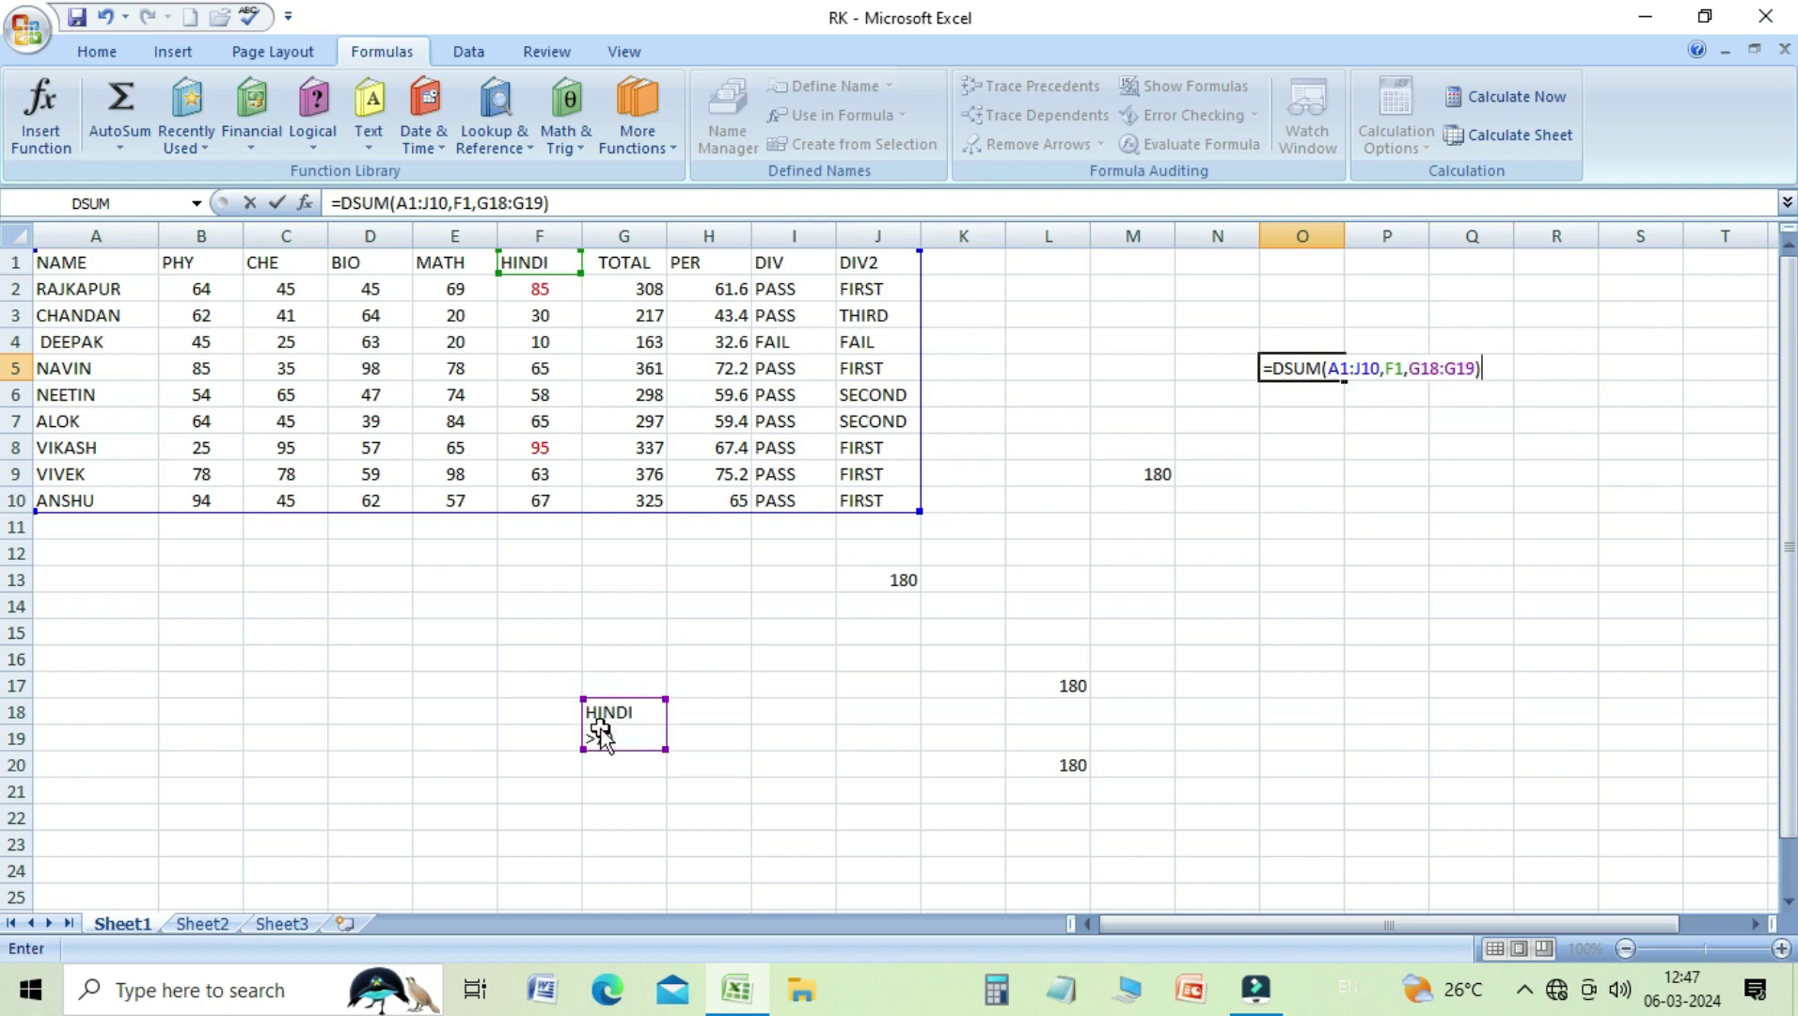
key(Return)
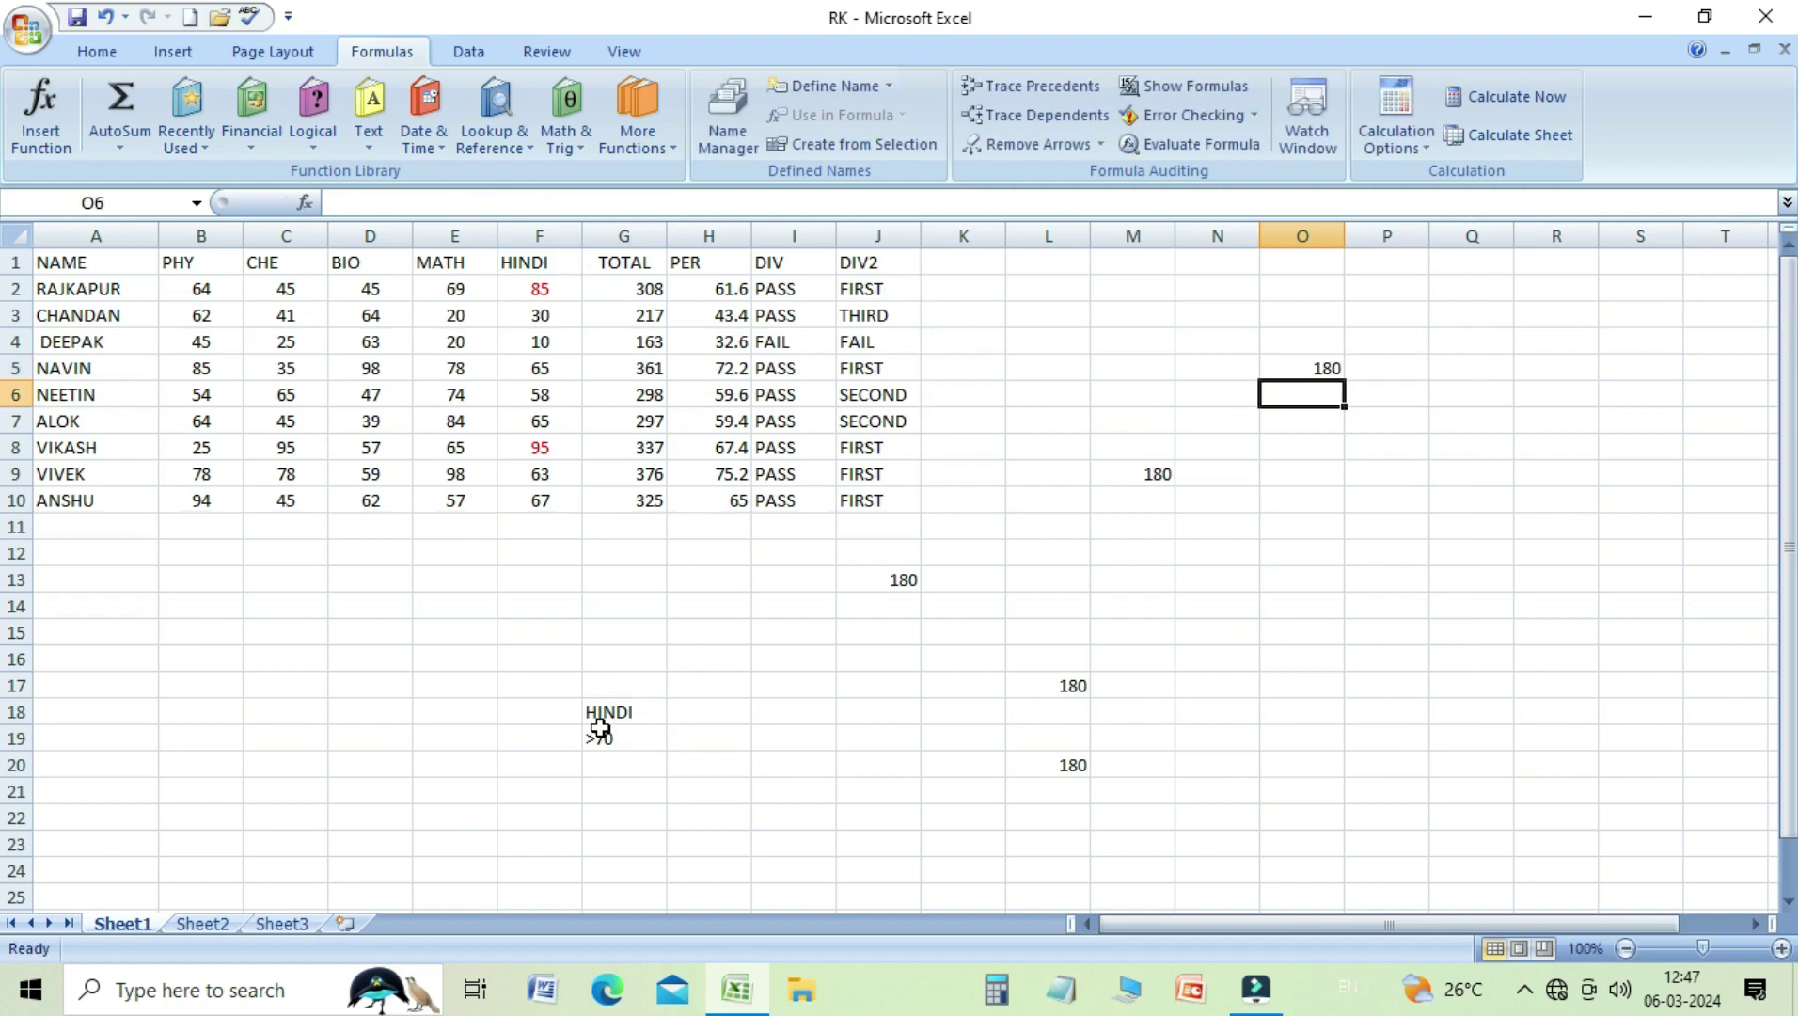
key(Up)
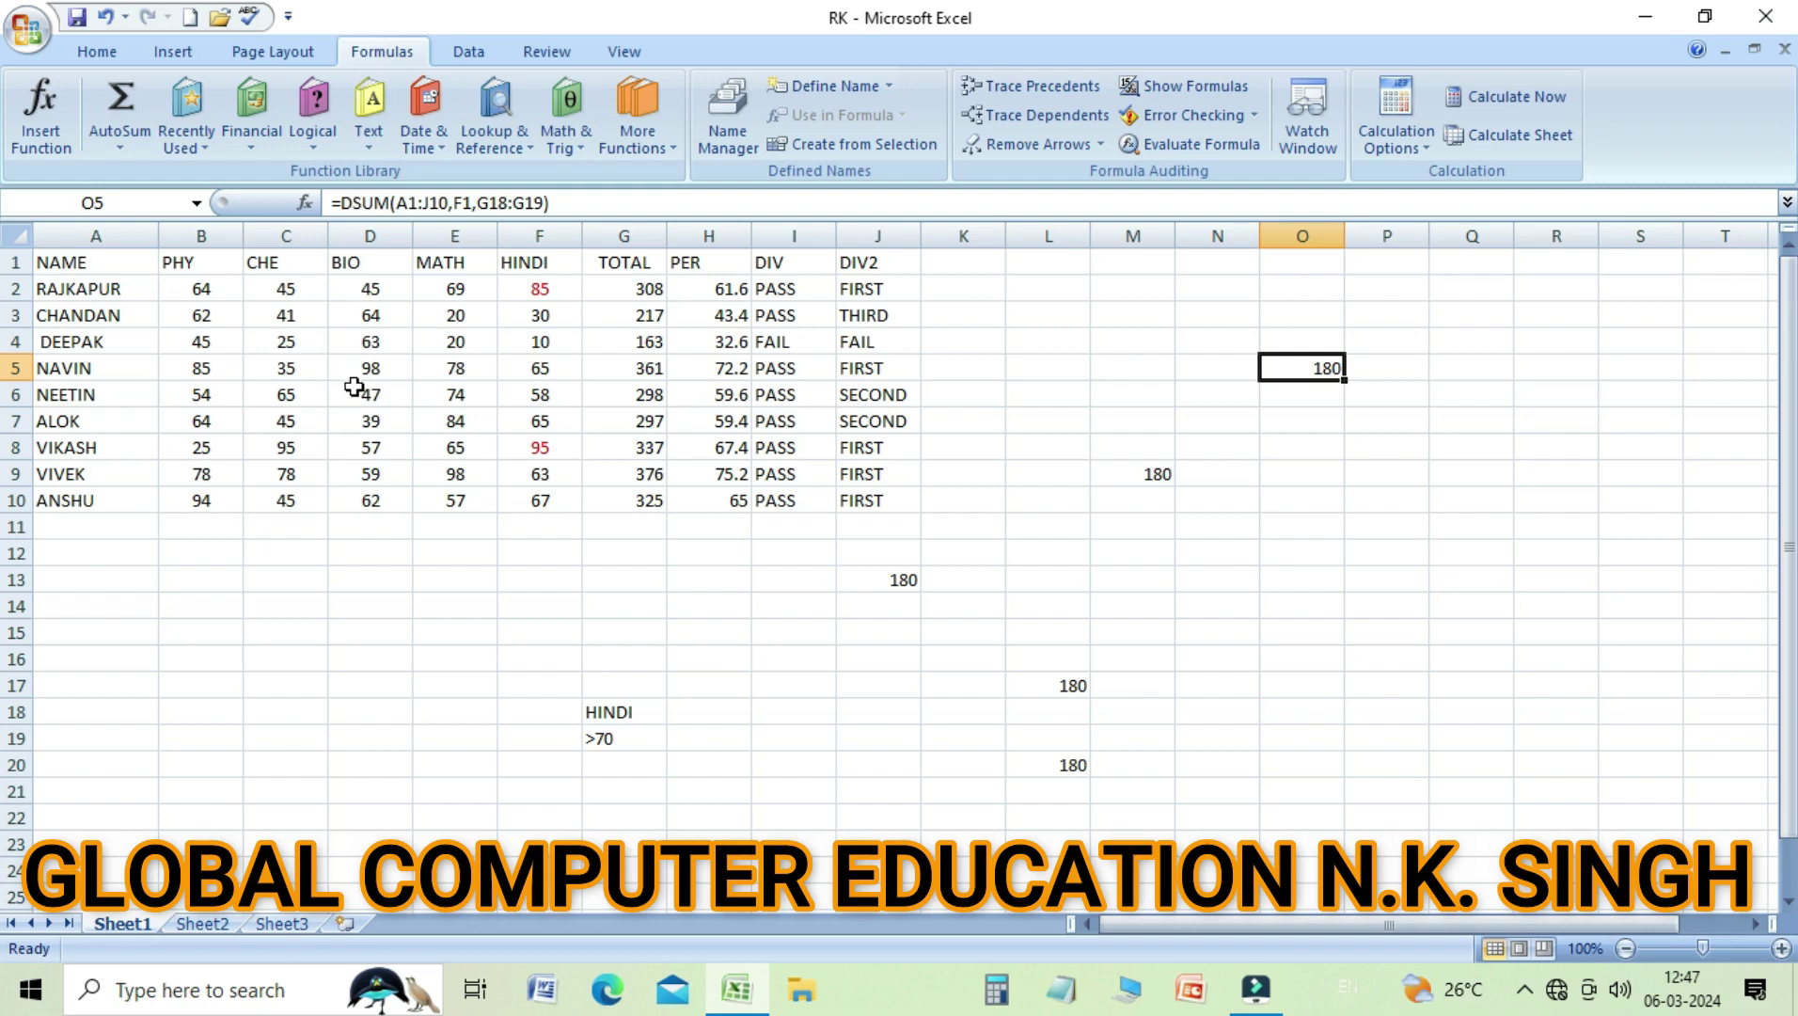
Put the heading BIO in H18 and the condition <50 in H19.
click(738, 722)
text(NI)
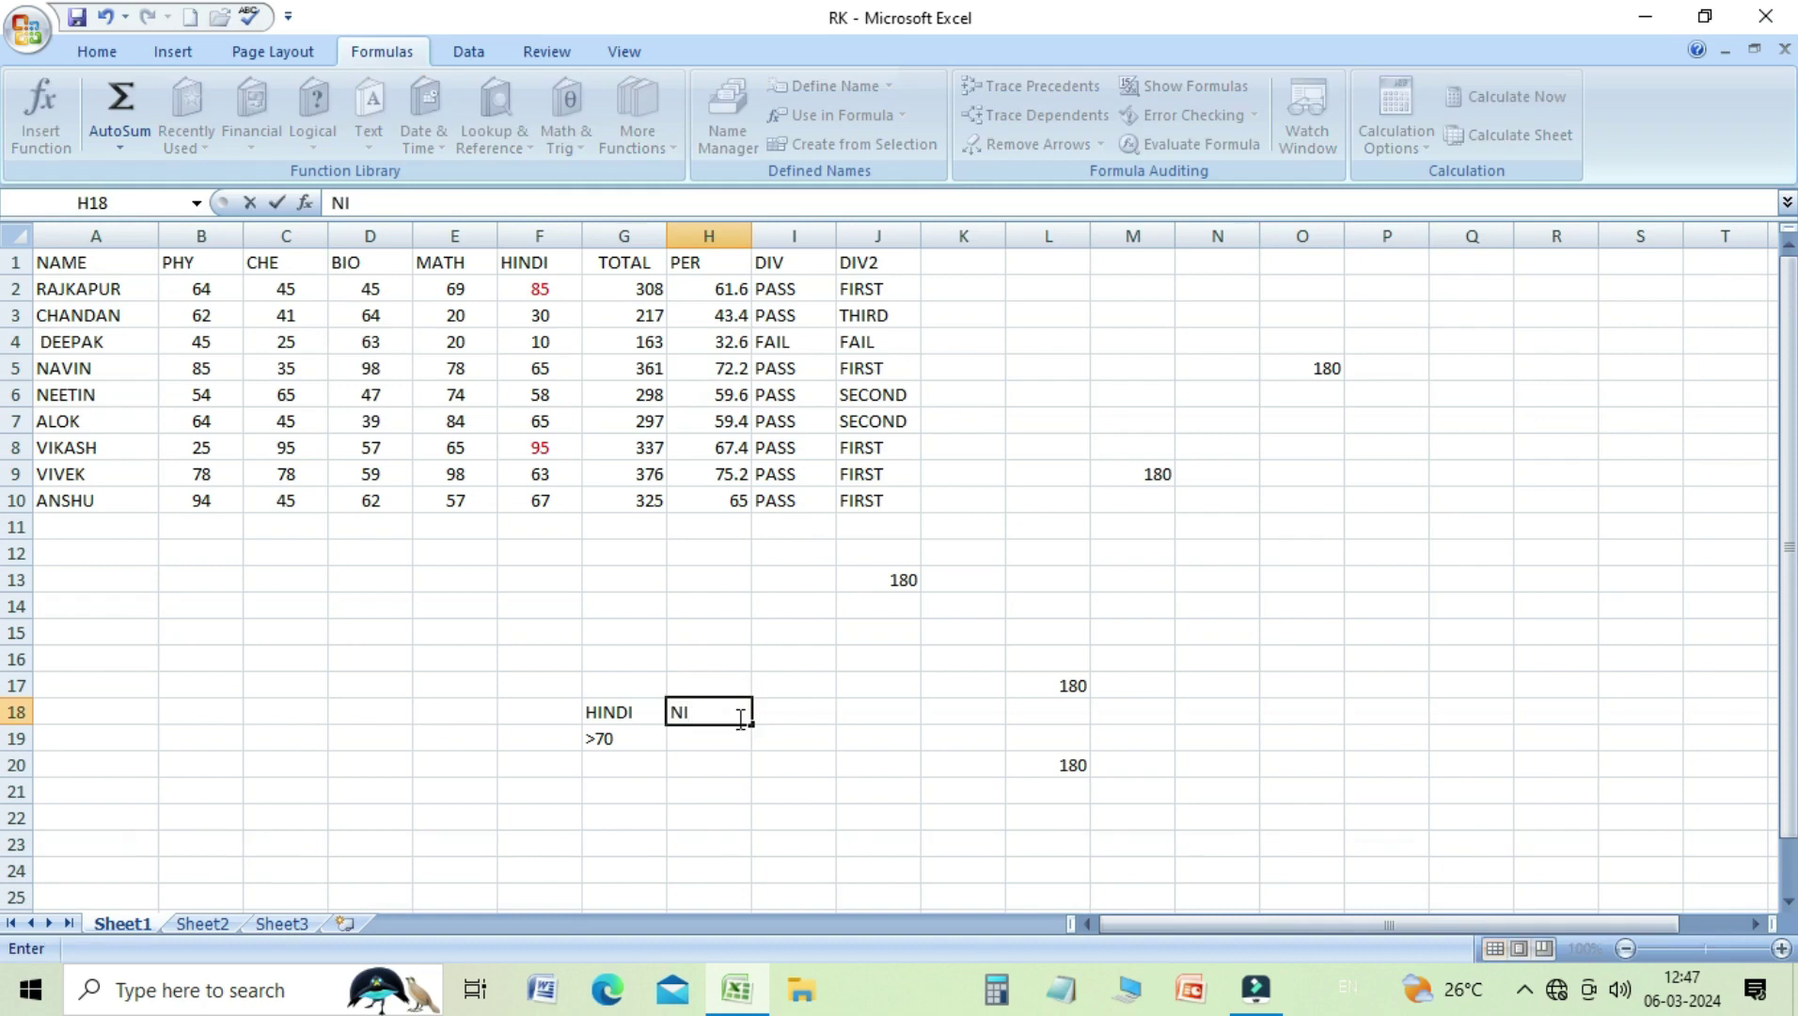
text(O)
key(BackSpace)
key(BackSpace)
key(BackSpace)
text(BIO)
key(Return)
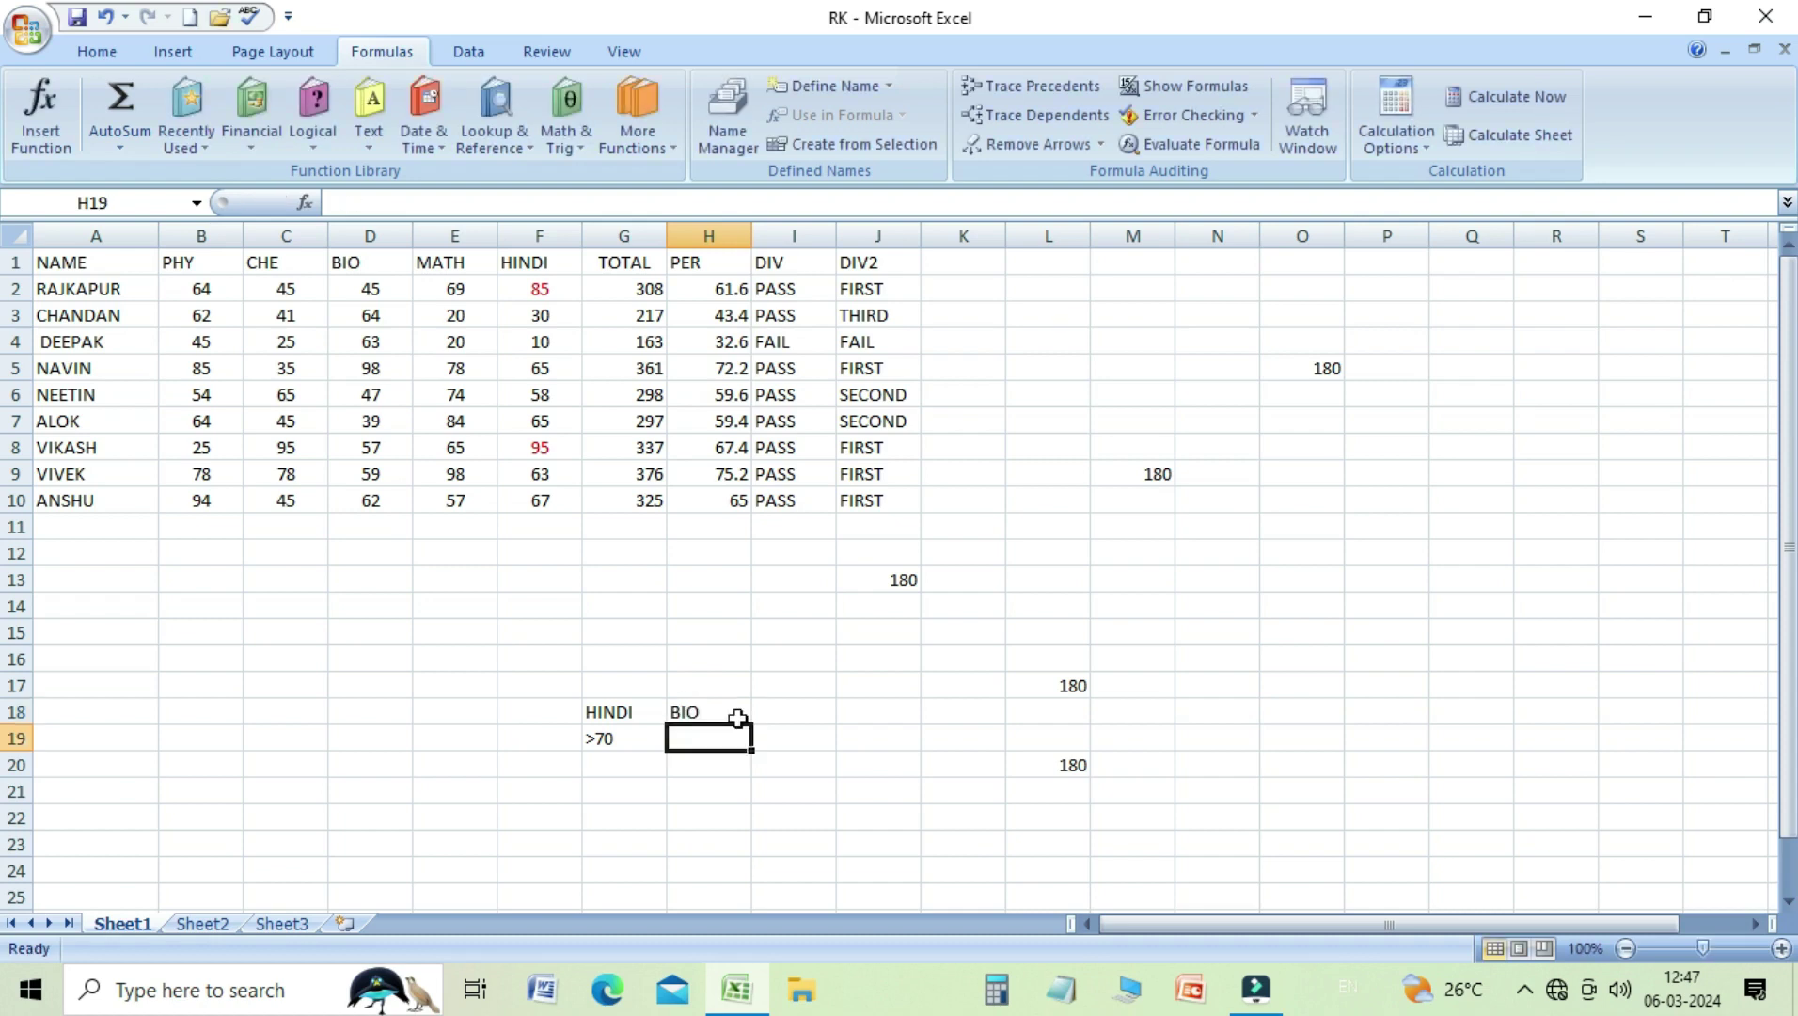
text(<)
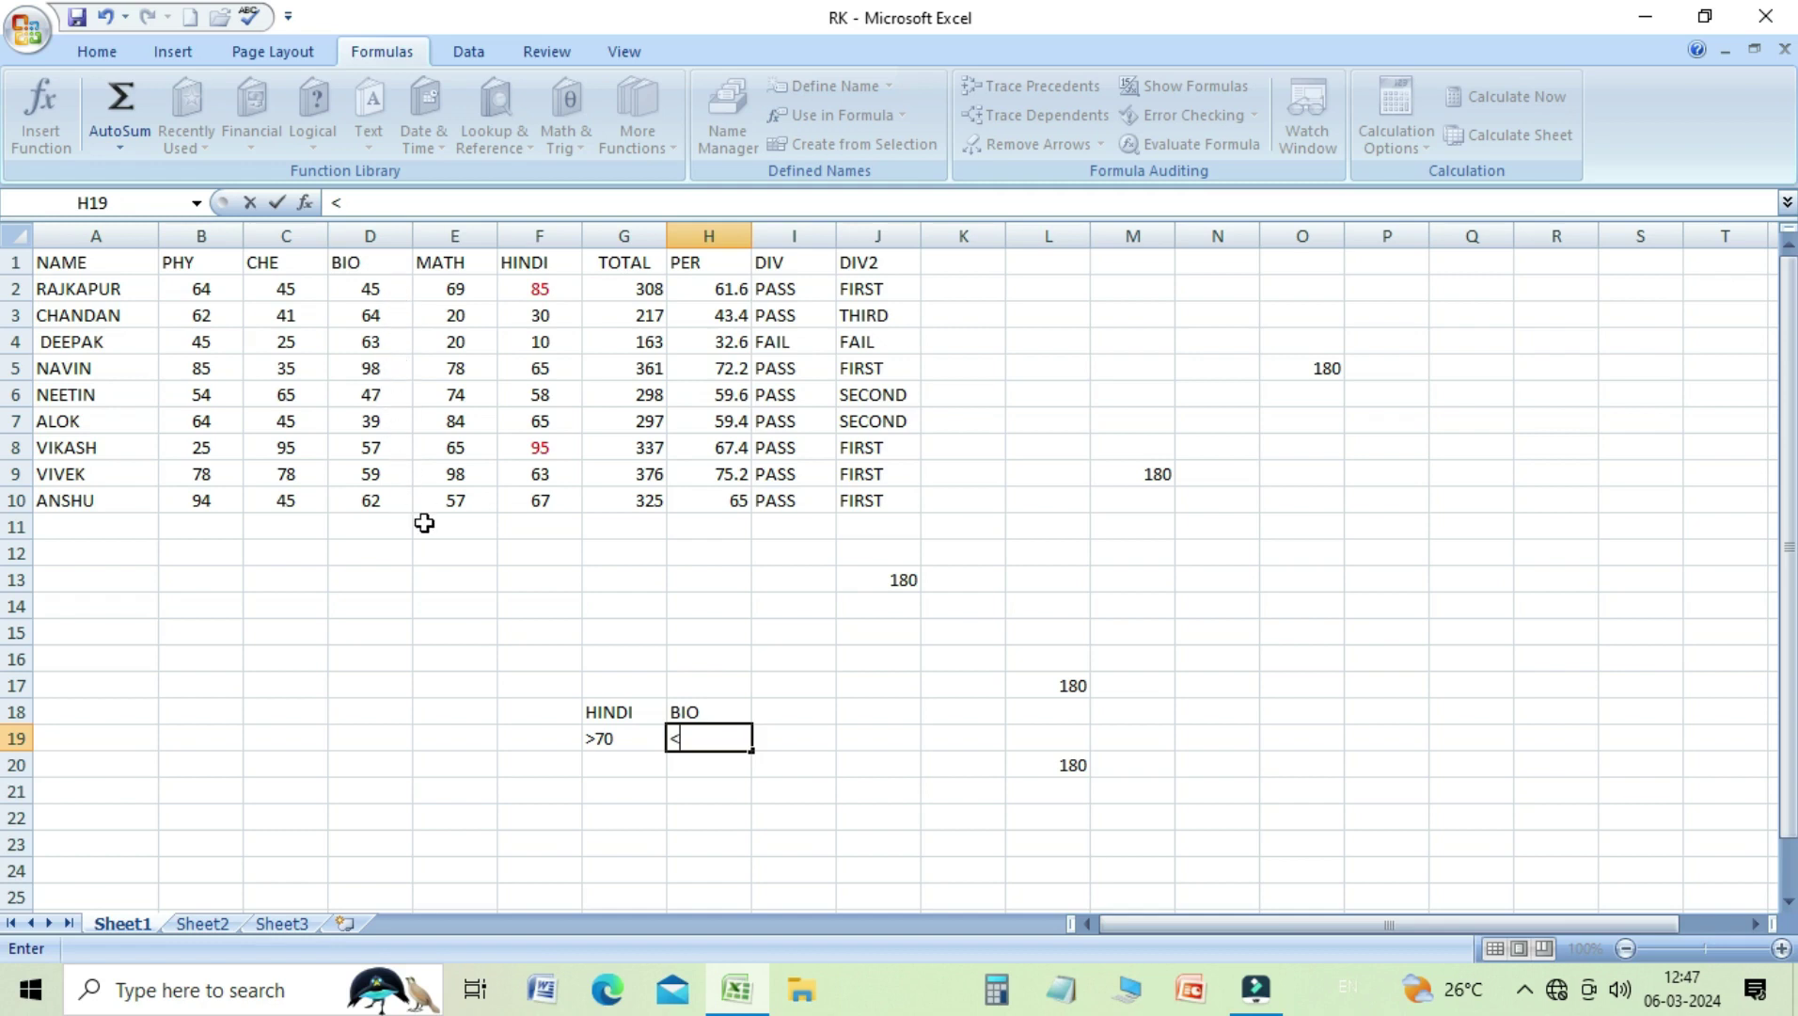
text(50)
key(Return)
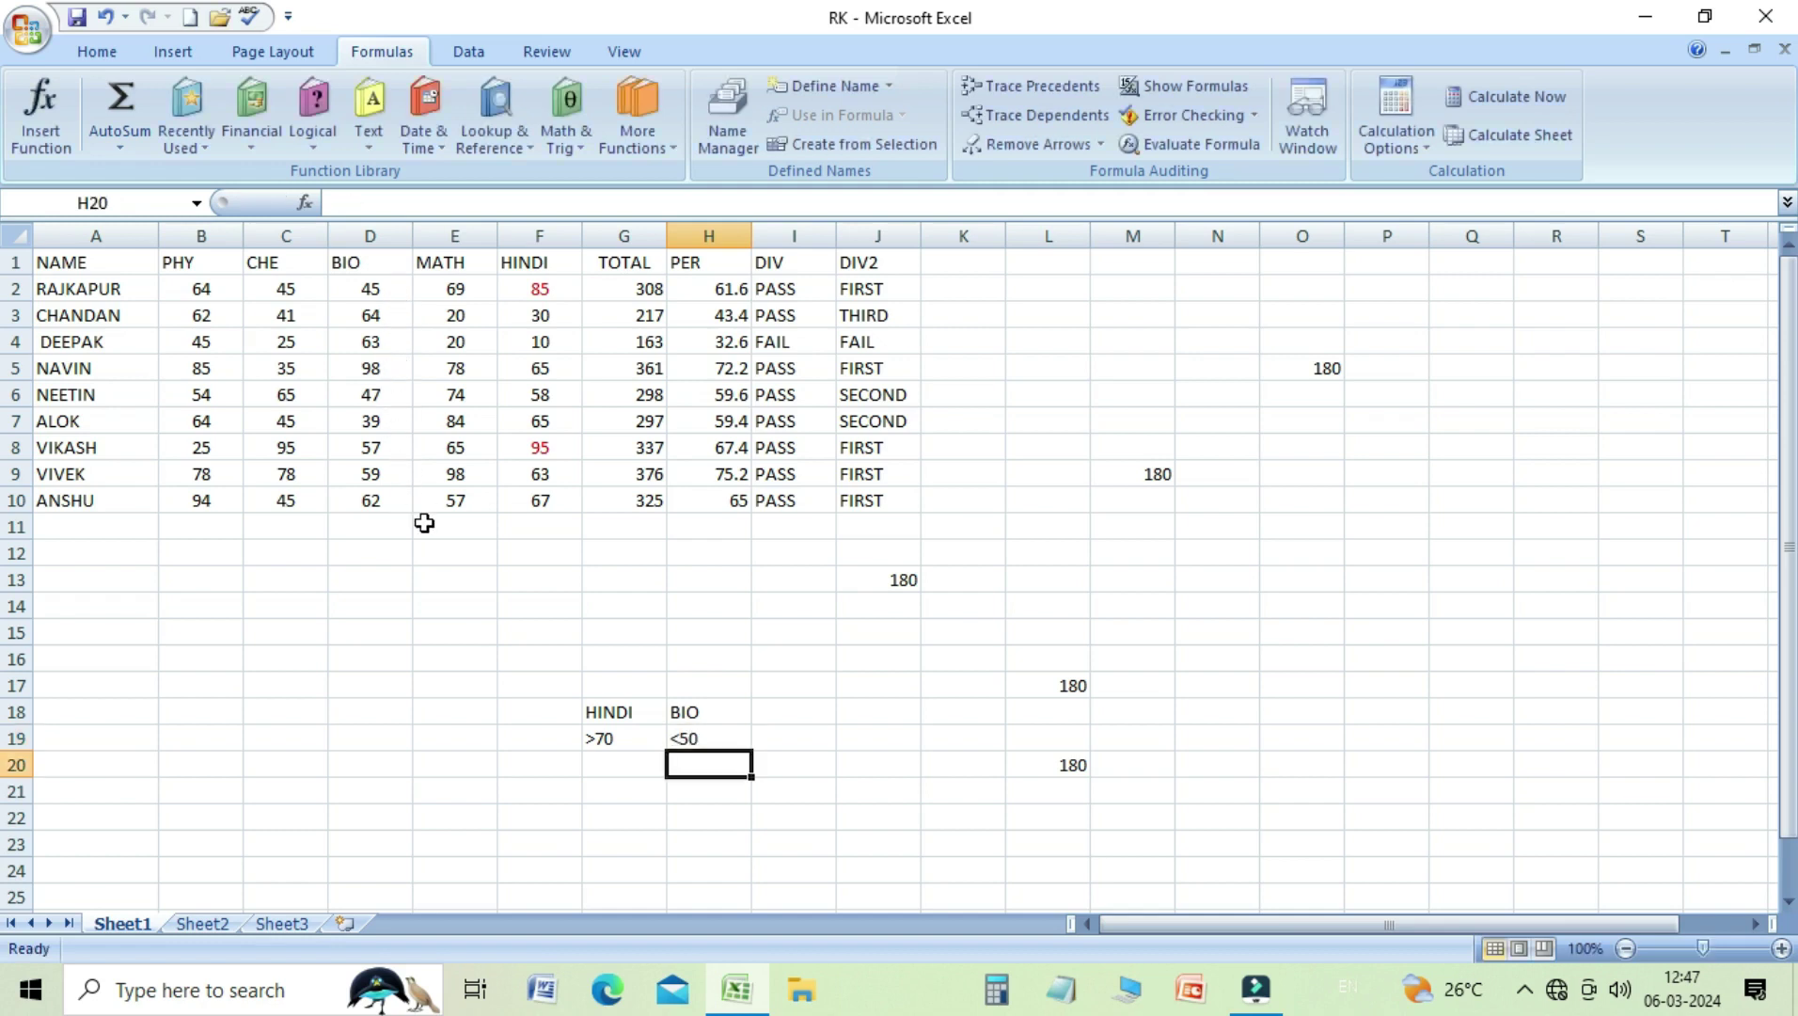
click(1320, 434)
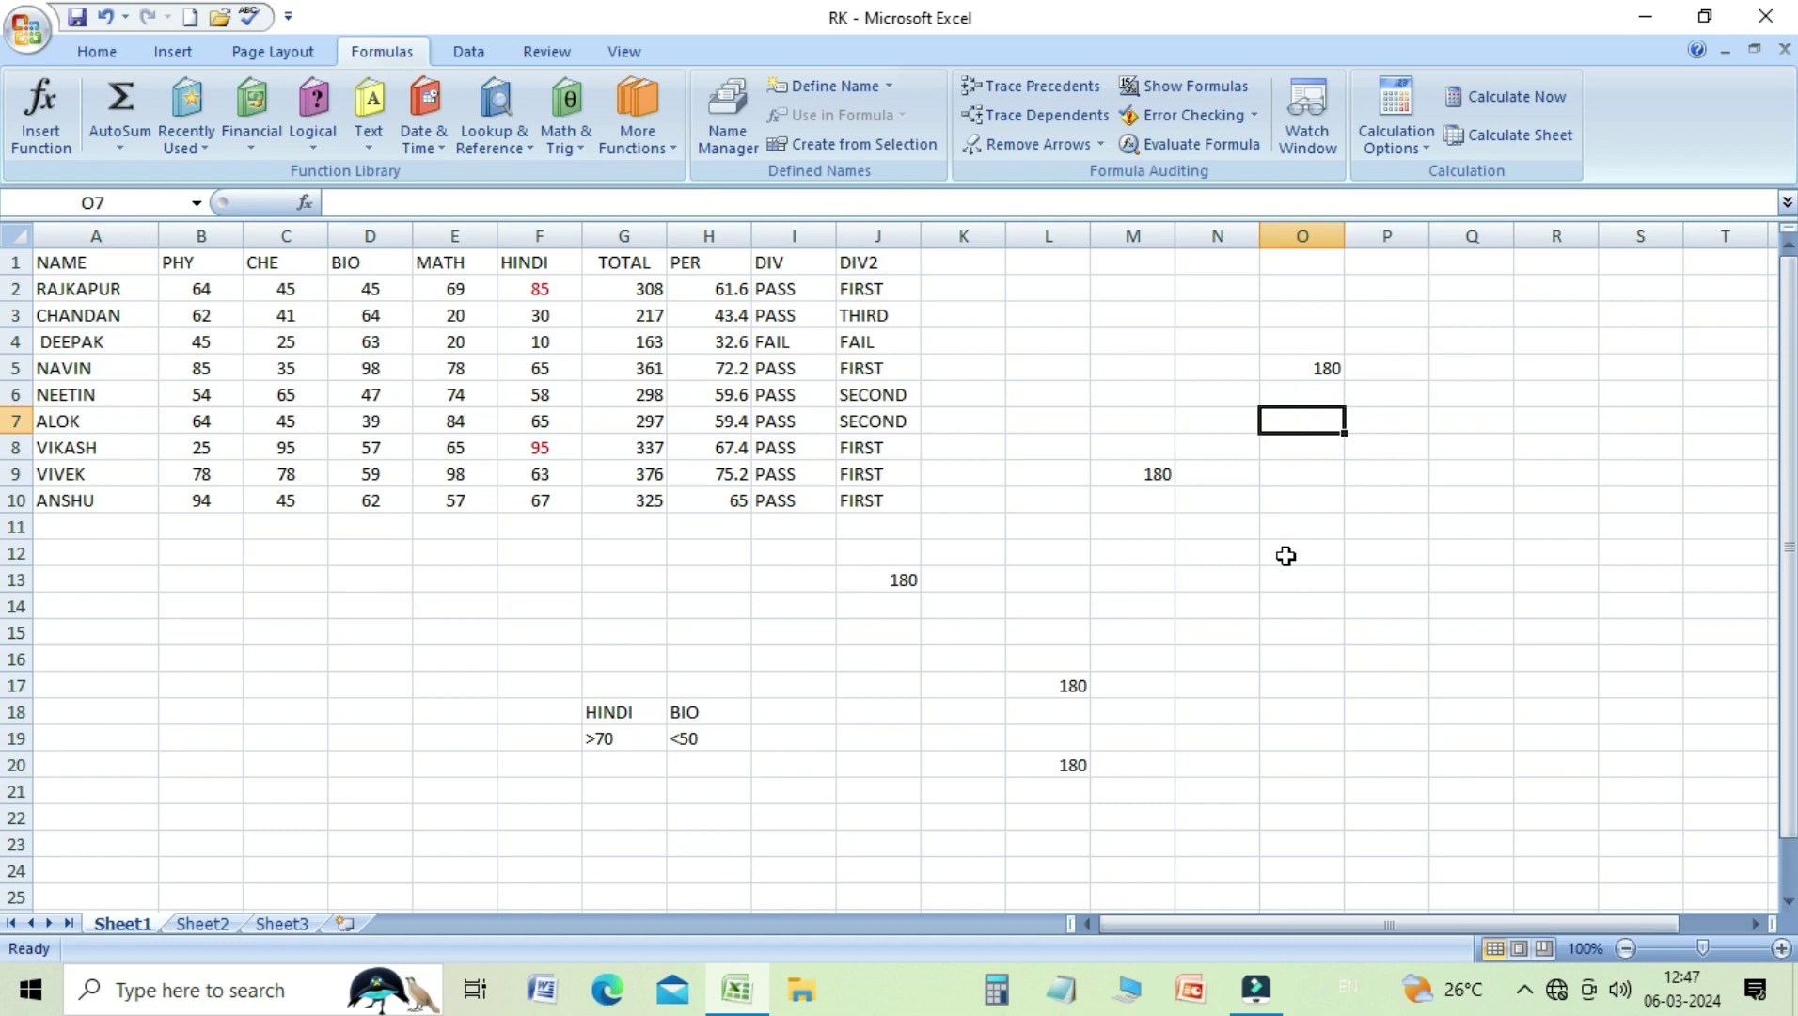
Enter =DSUM(A1:J10,D1,H18:H19) in O7, giving 131 for BIO marks below 50.
text(=D)
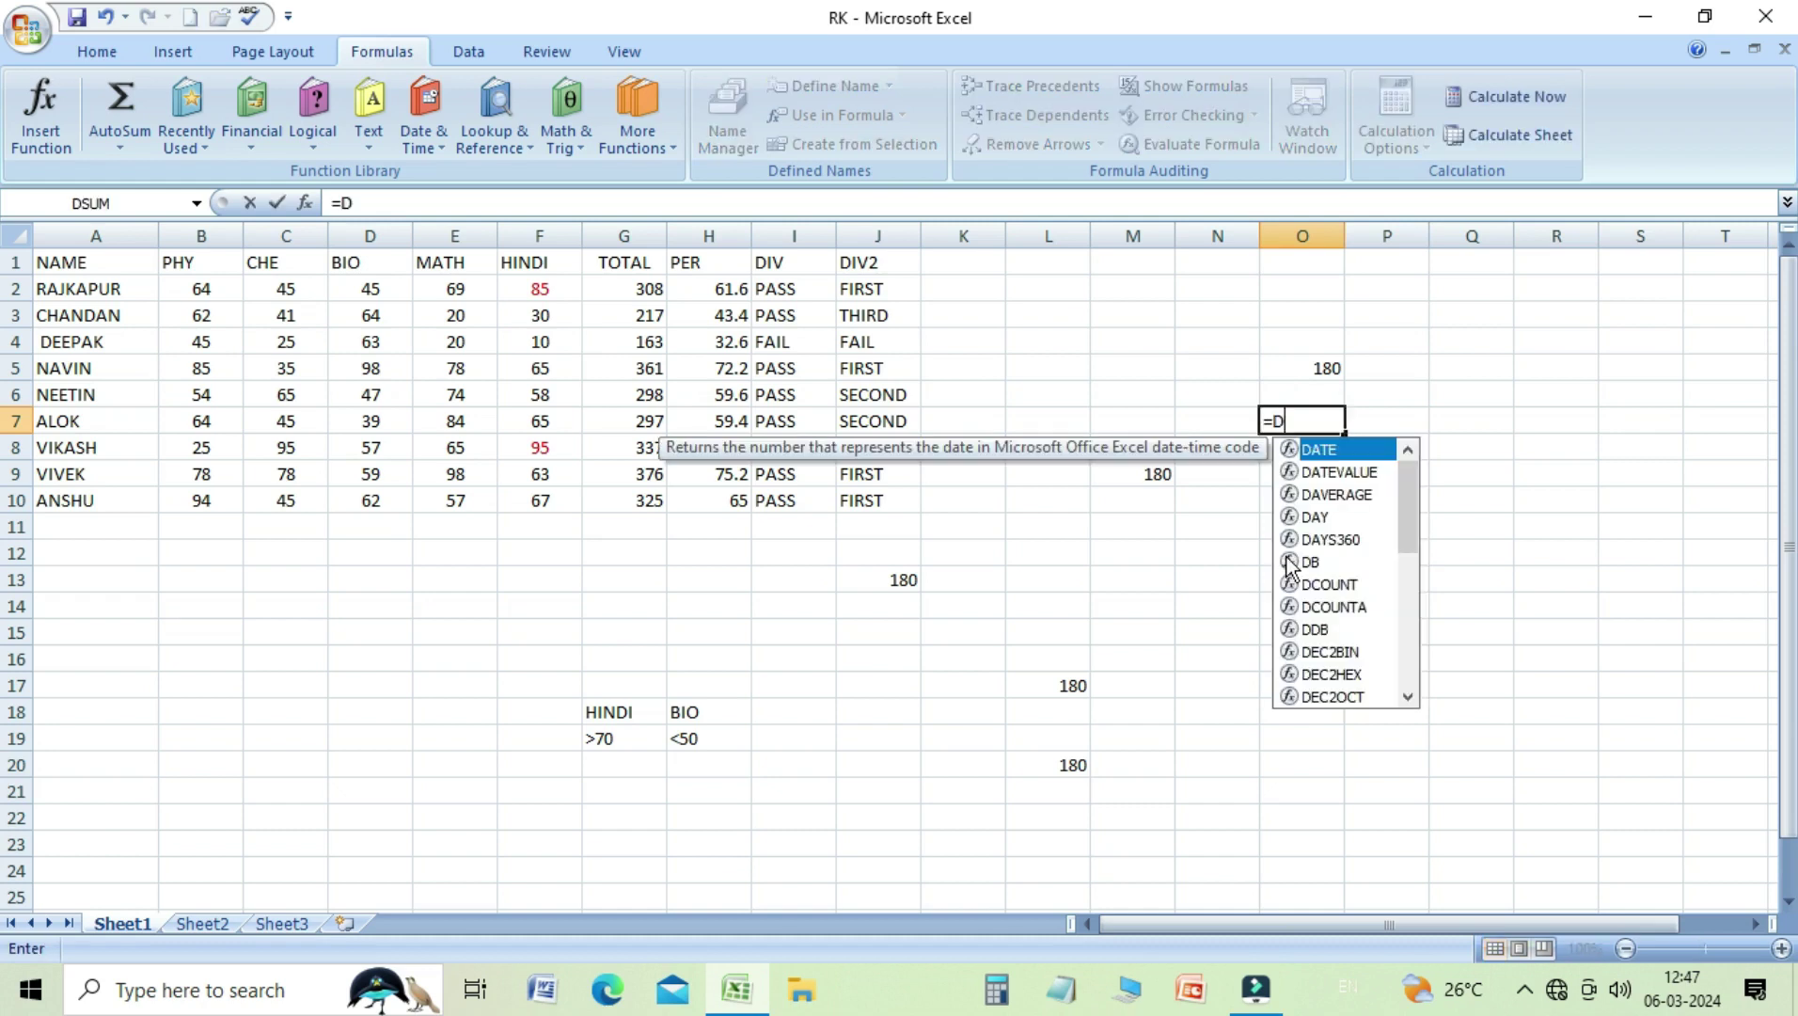
text(SUM)
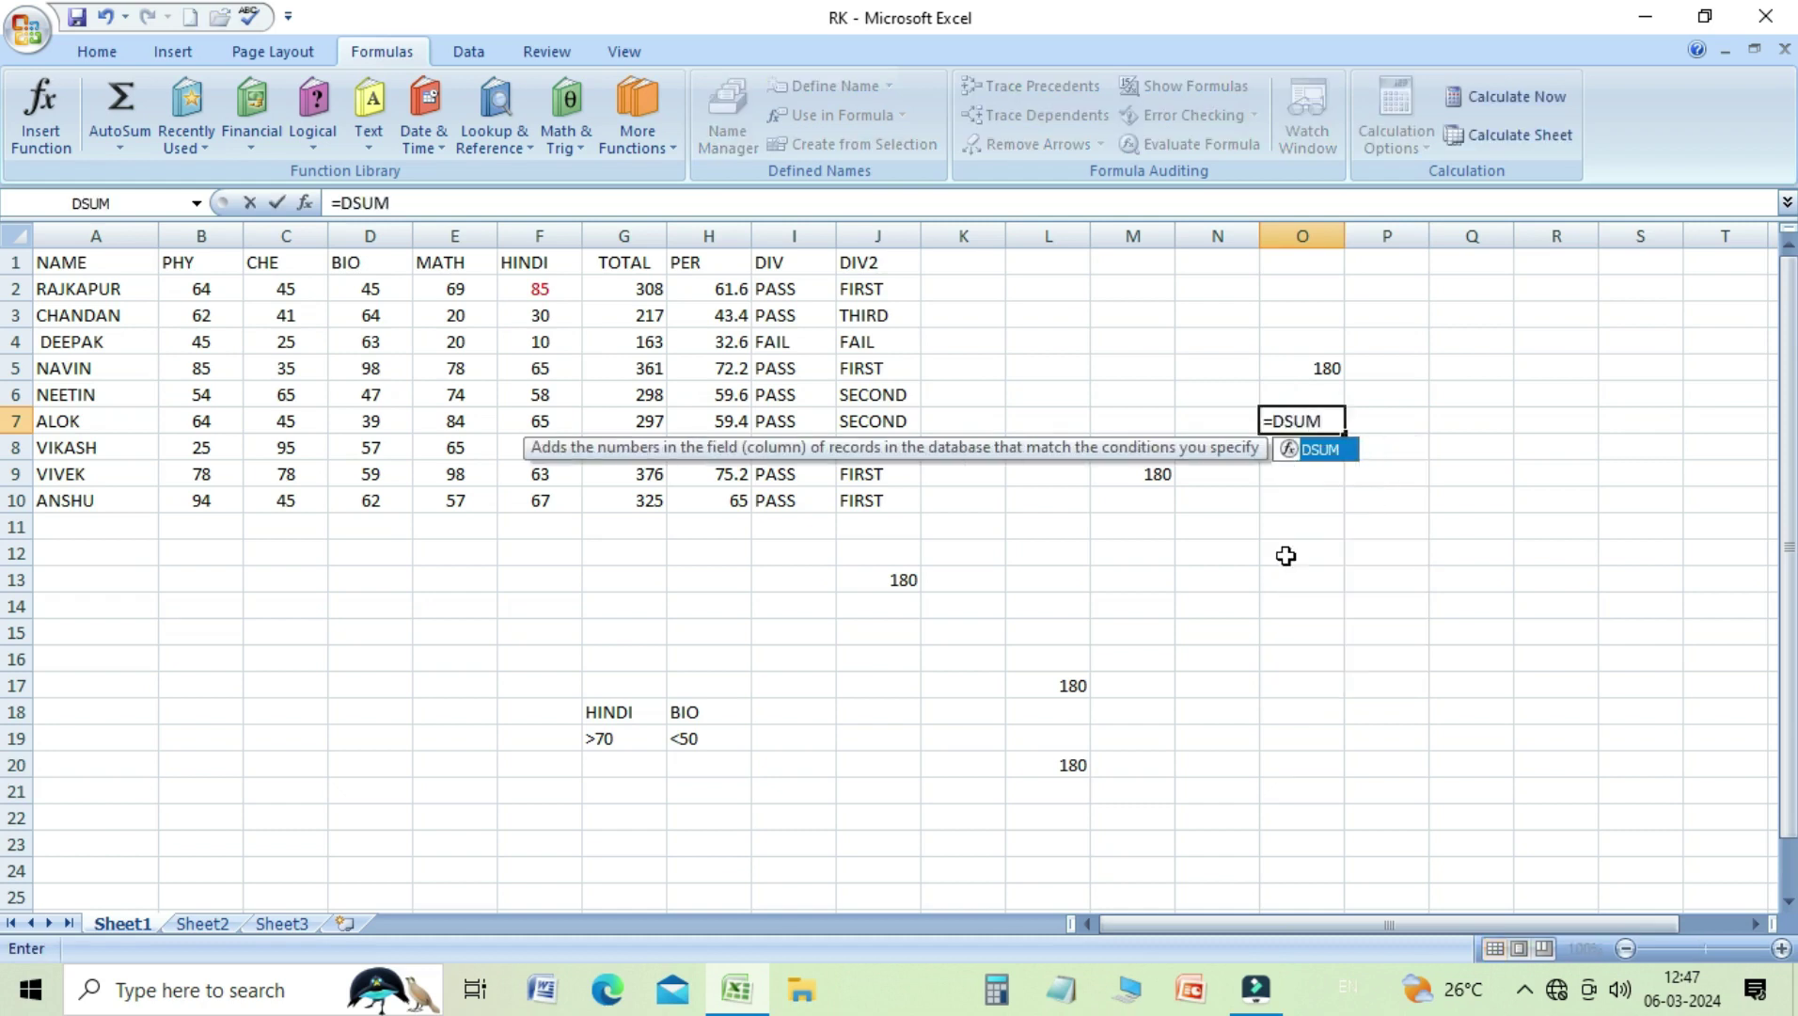
text(()
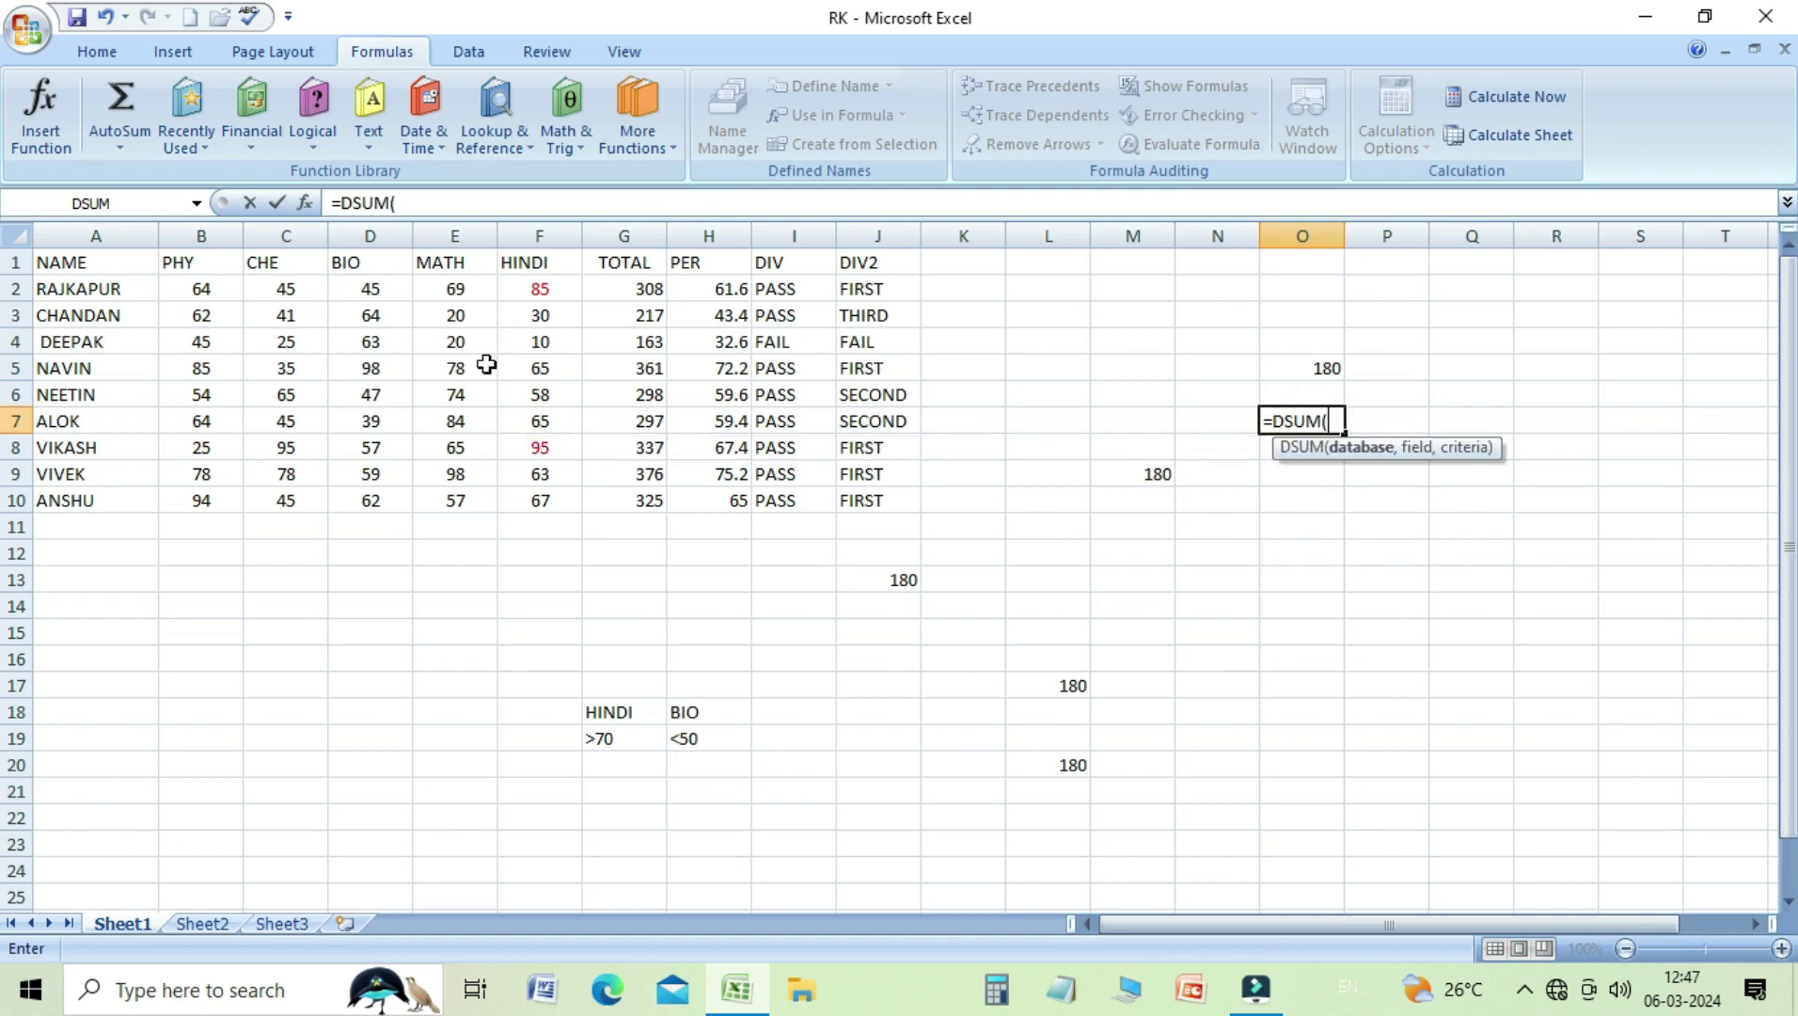
drag(110, 262, 869, 499)
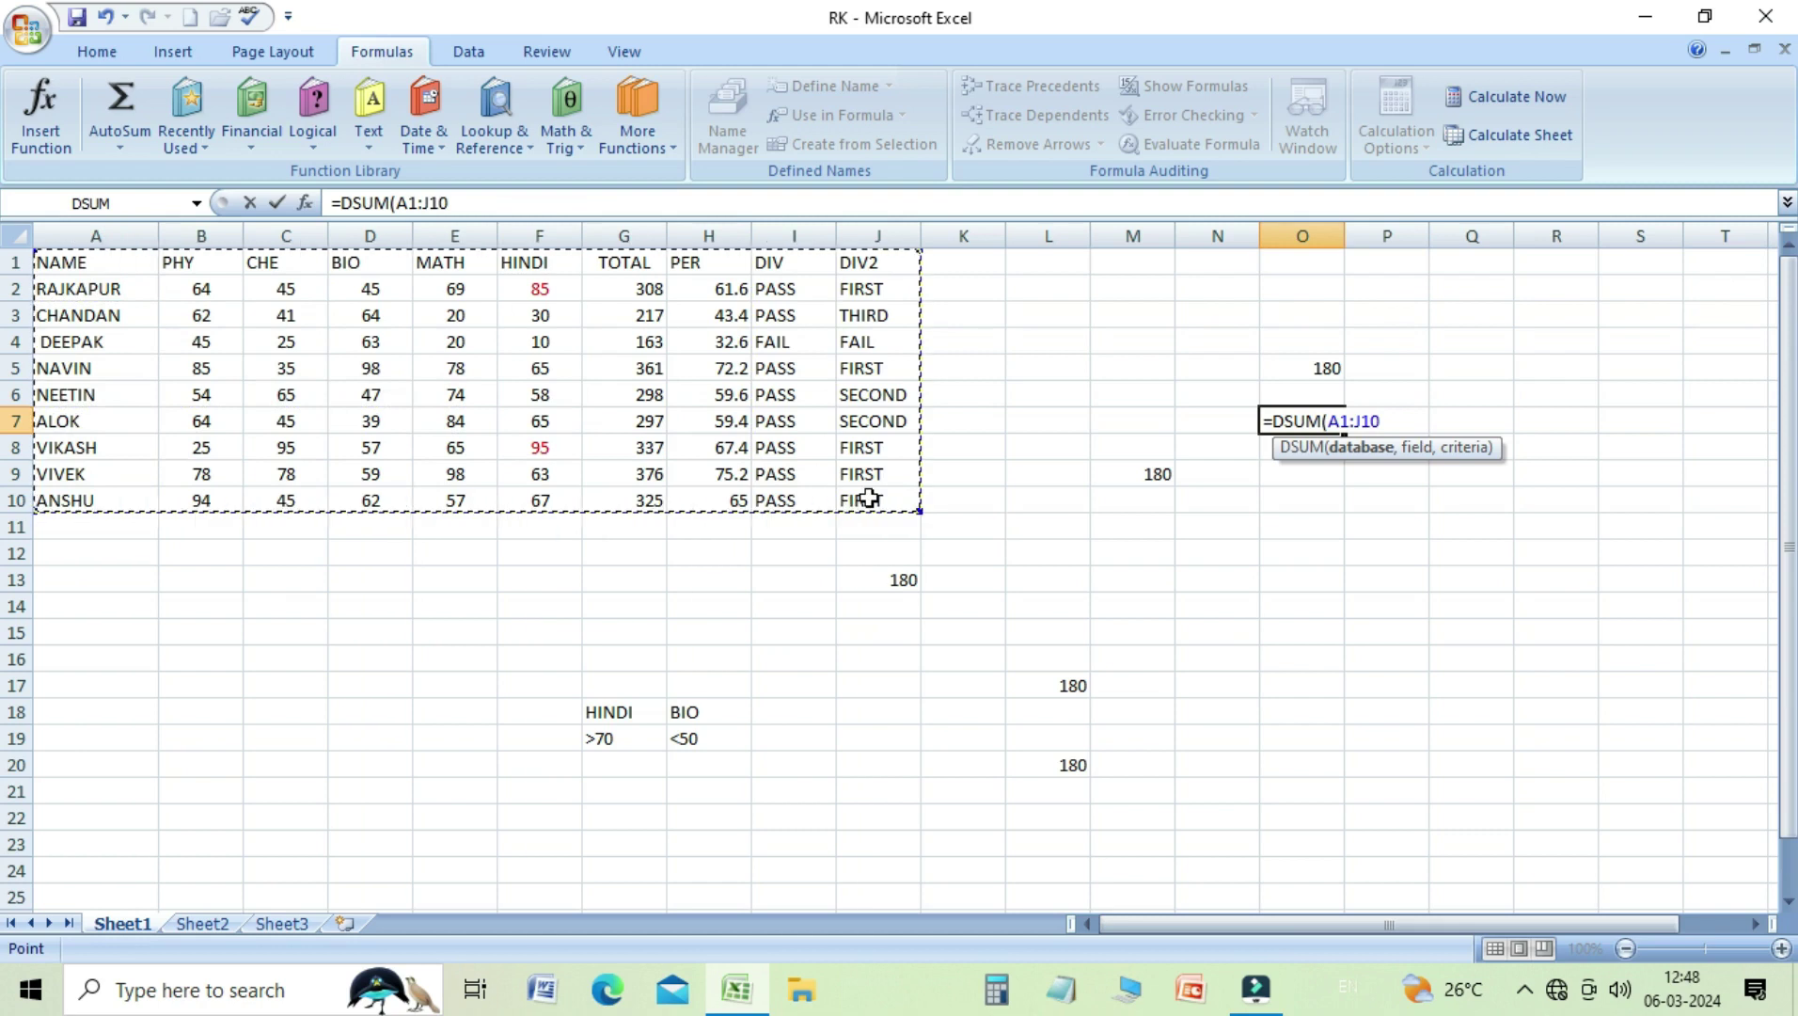
text(,)
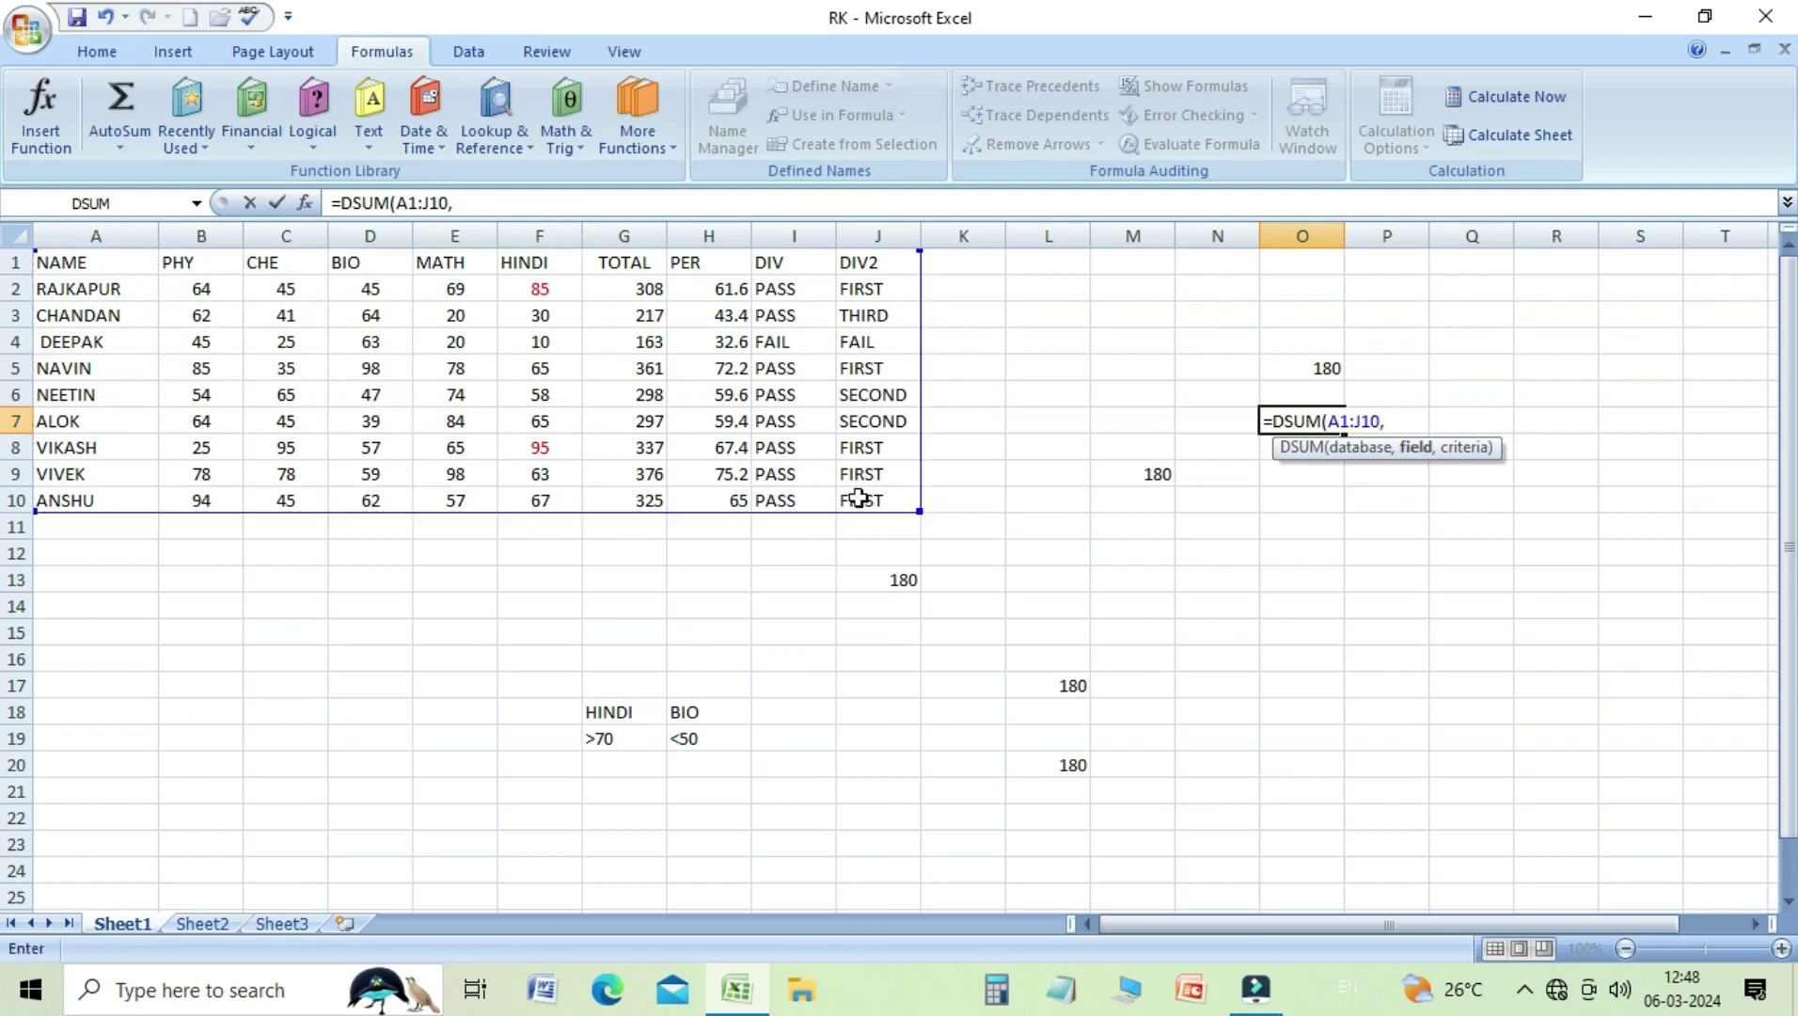
click(351, 262)
text(,)
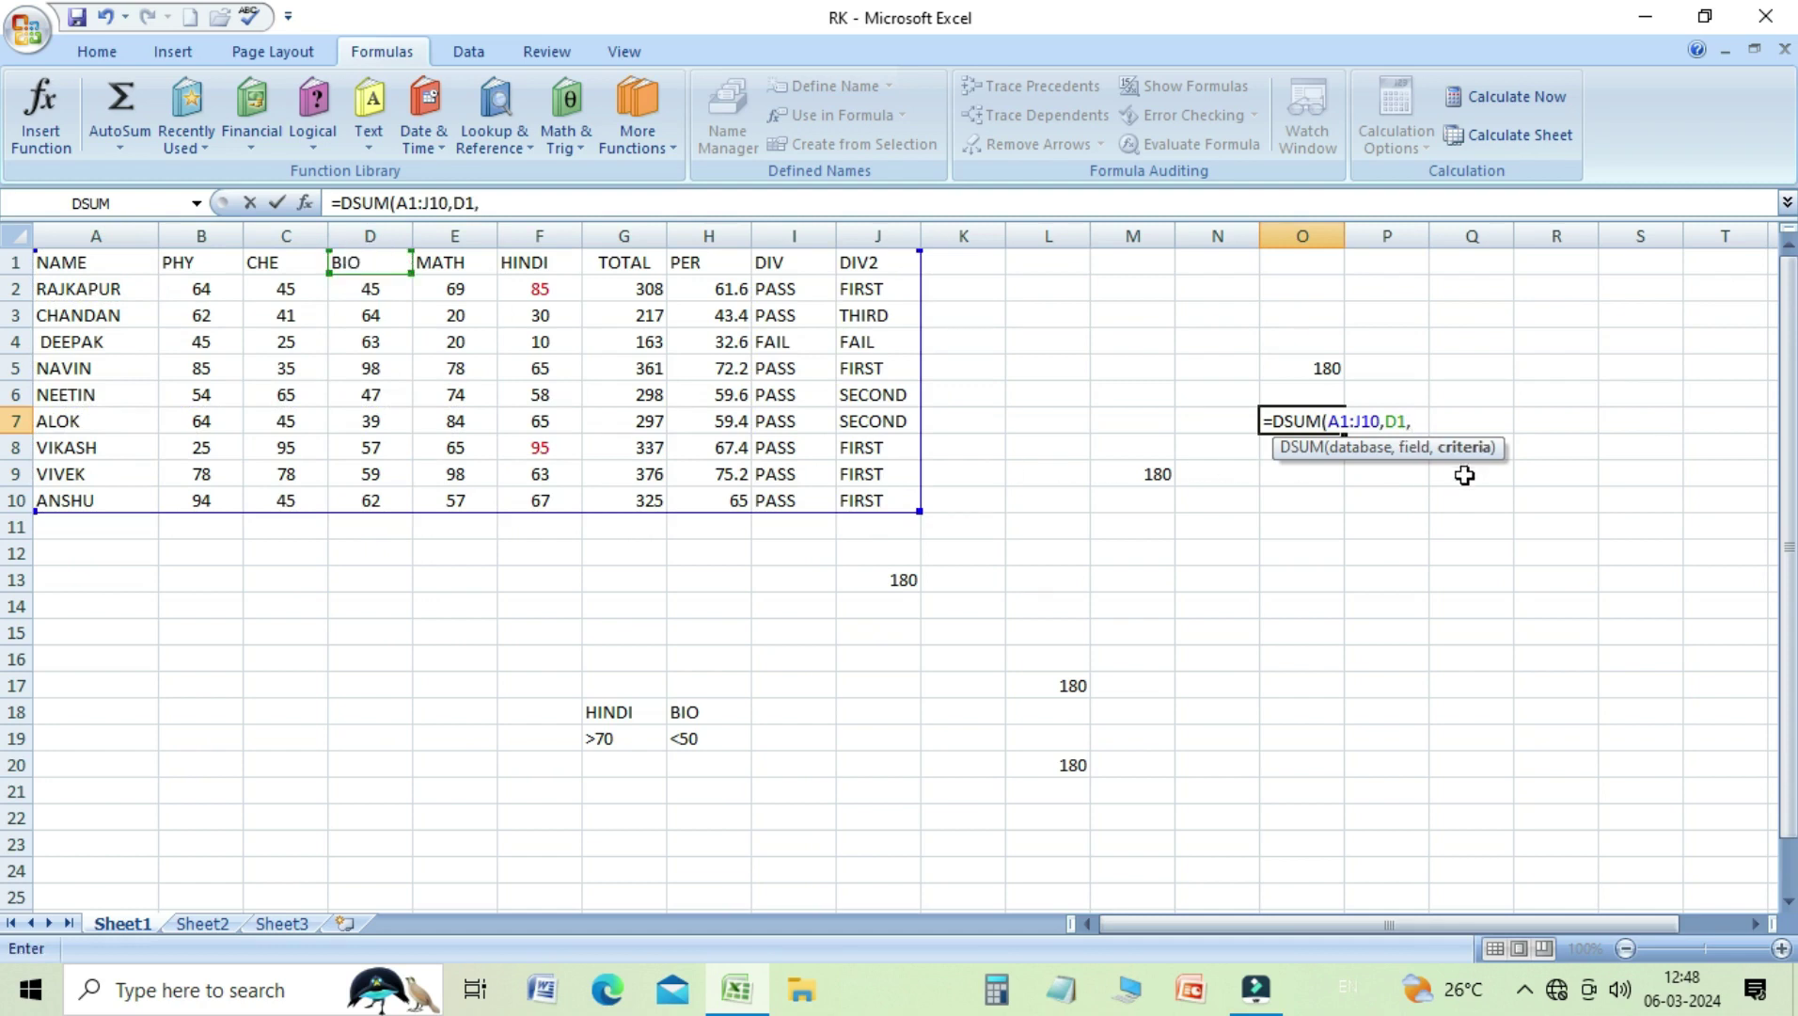
click(717, 712)
drag(716, 712, 717, 727)
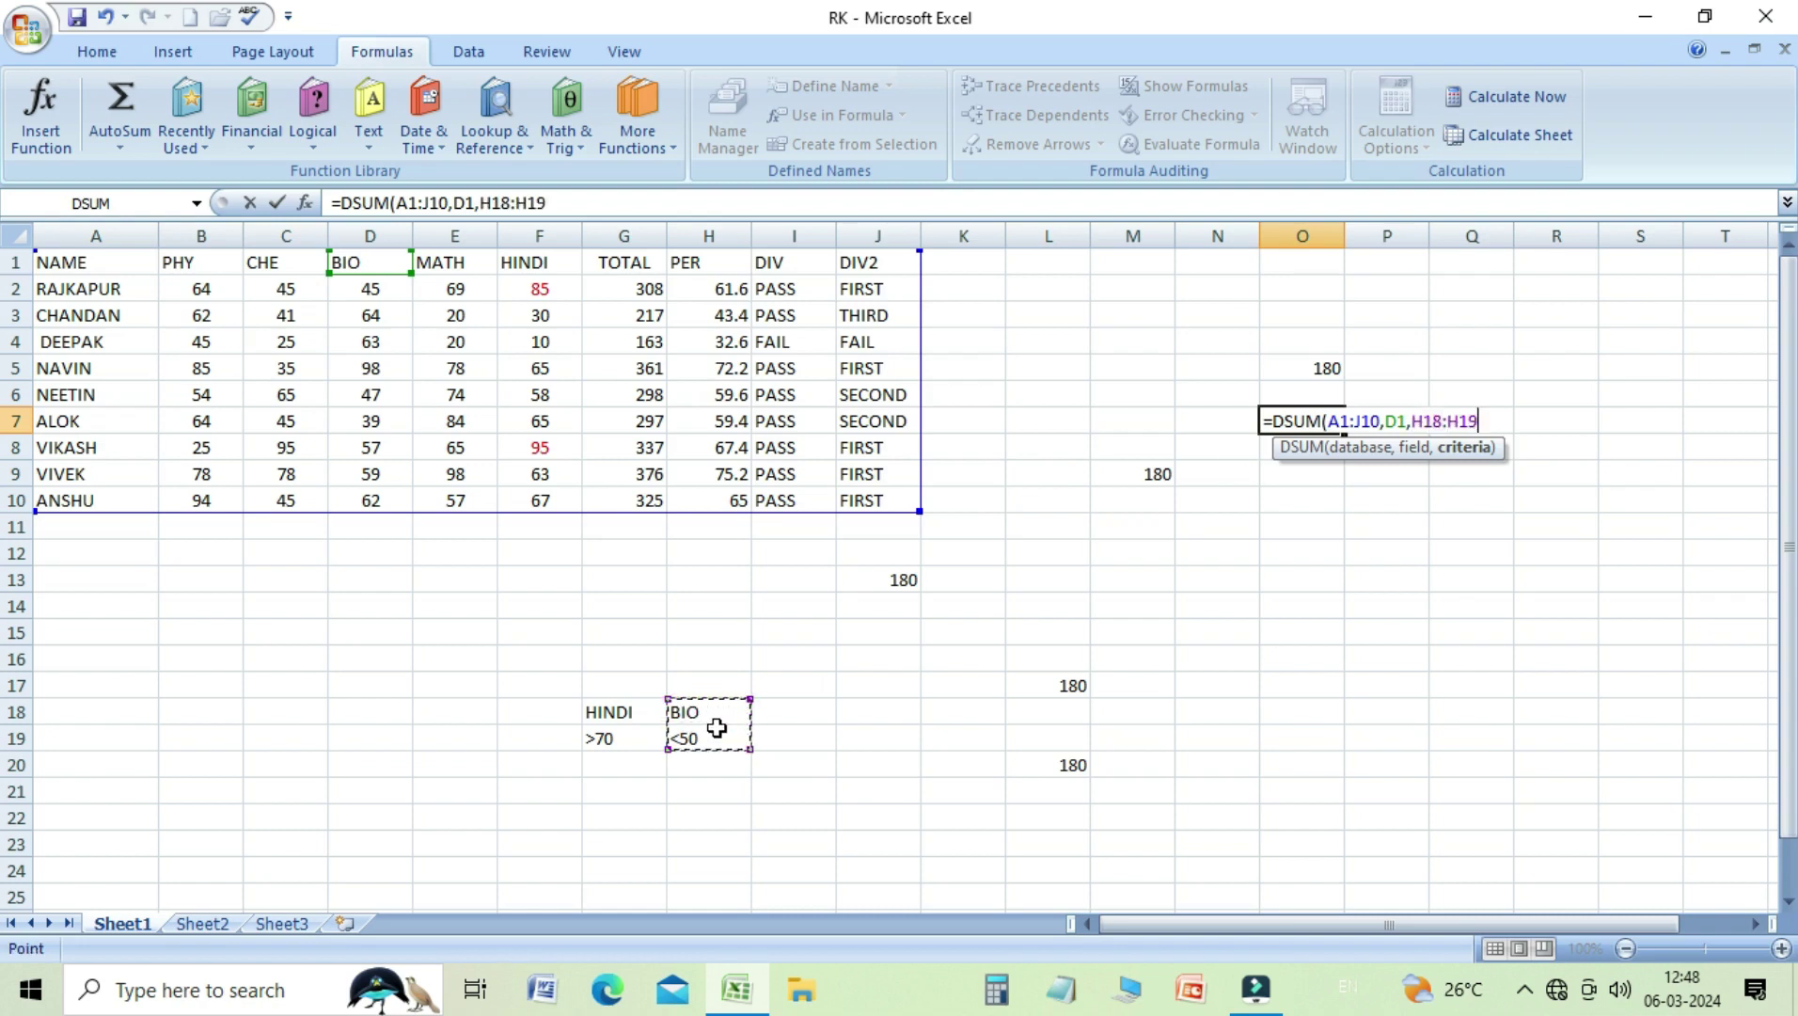
text())
key(Return)
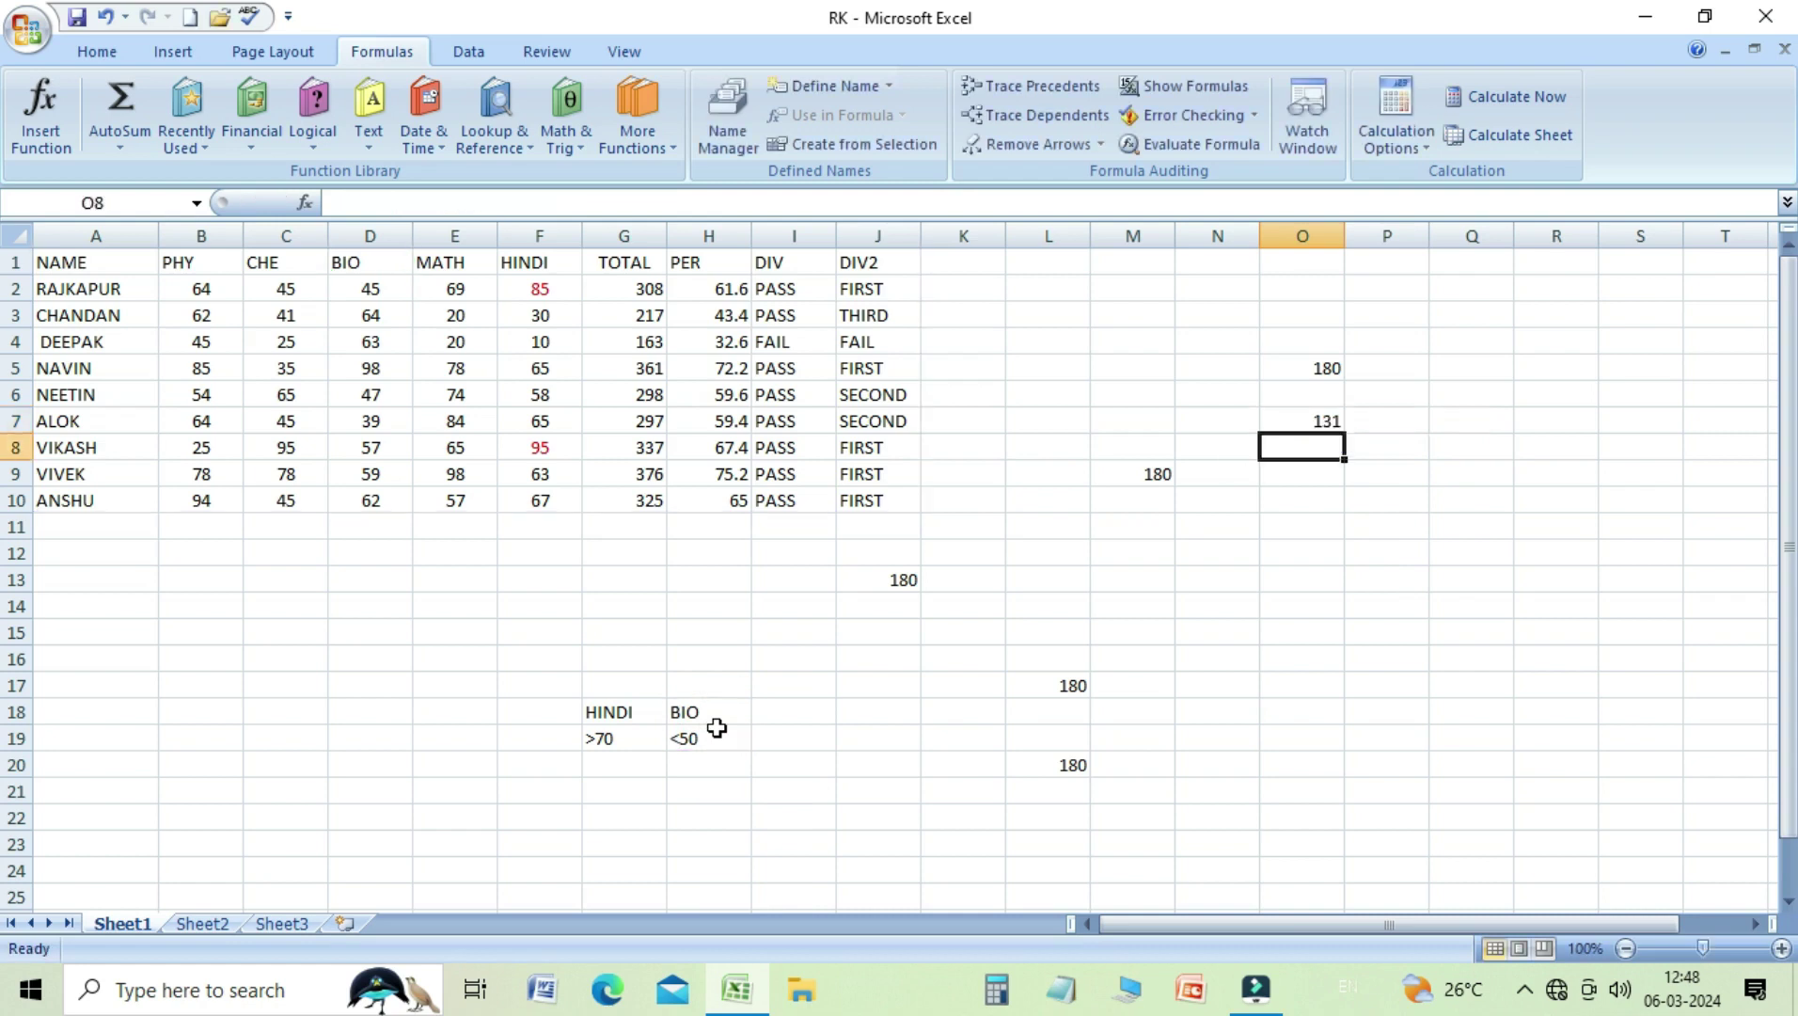
key(Up)
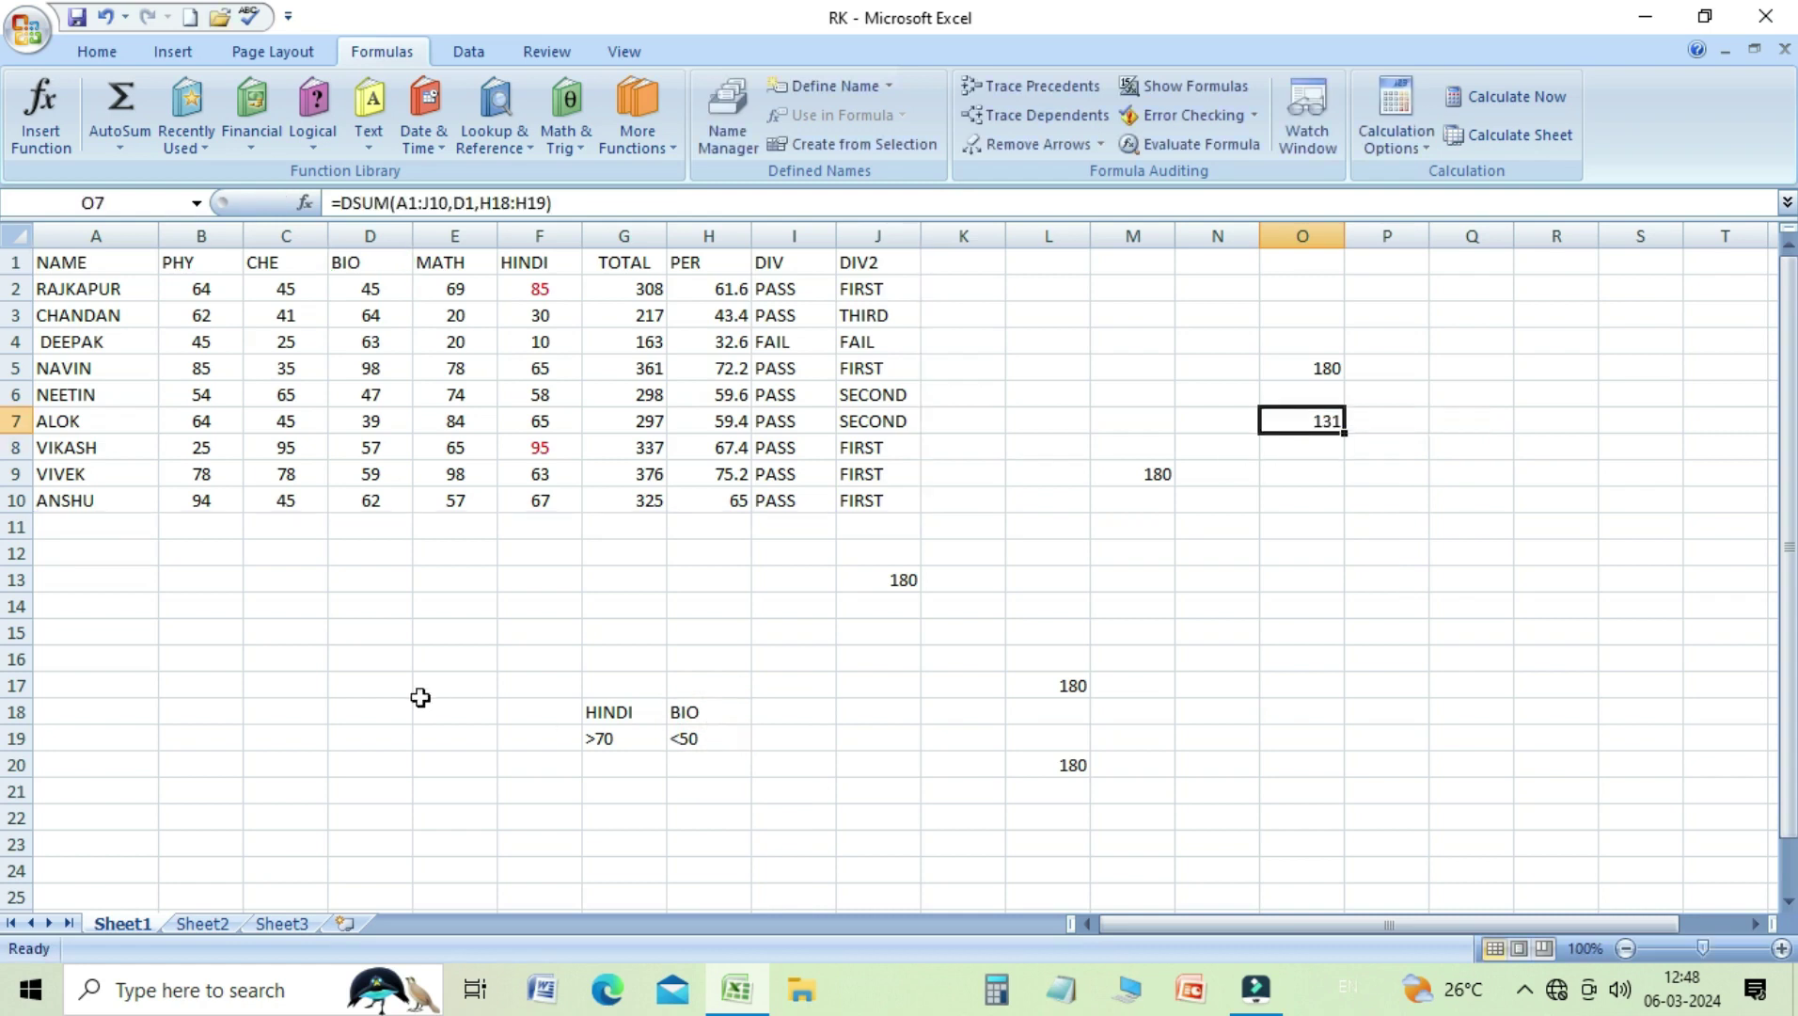
Colour the BIO marks 45, 39 and 47 red.
click(371, 292)
click(102, 54)
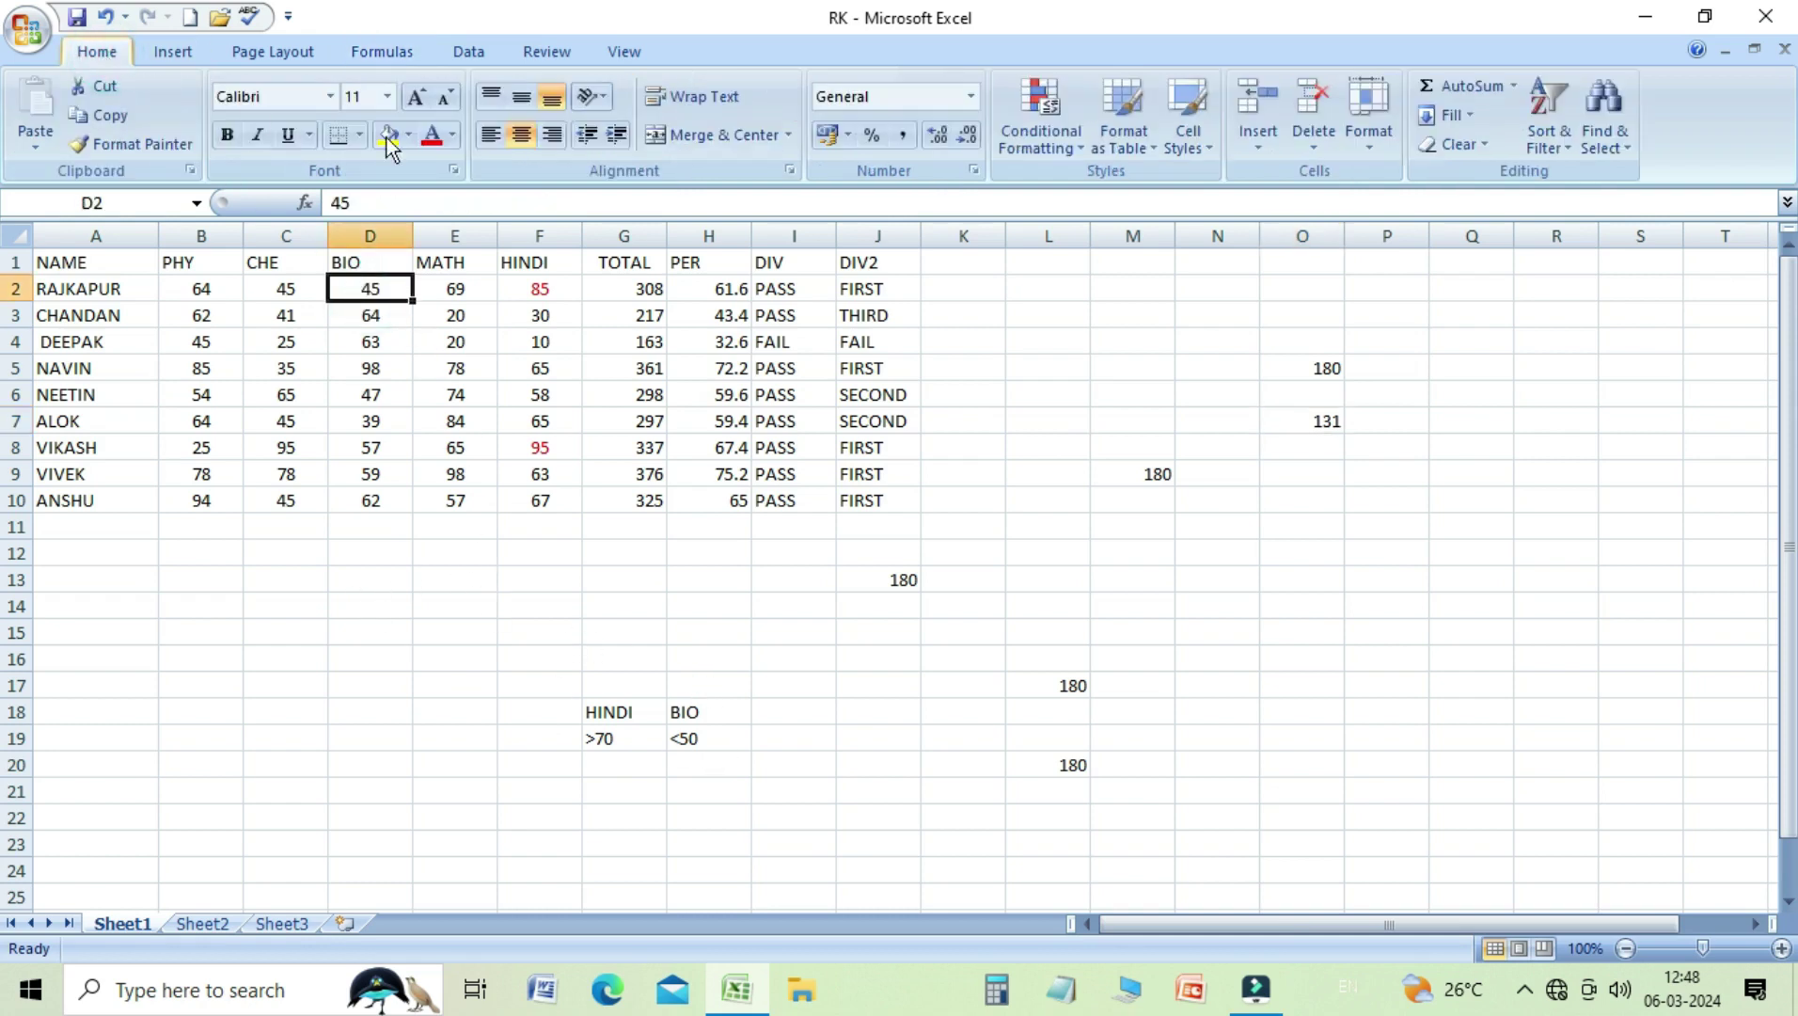
click(432, 134)
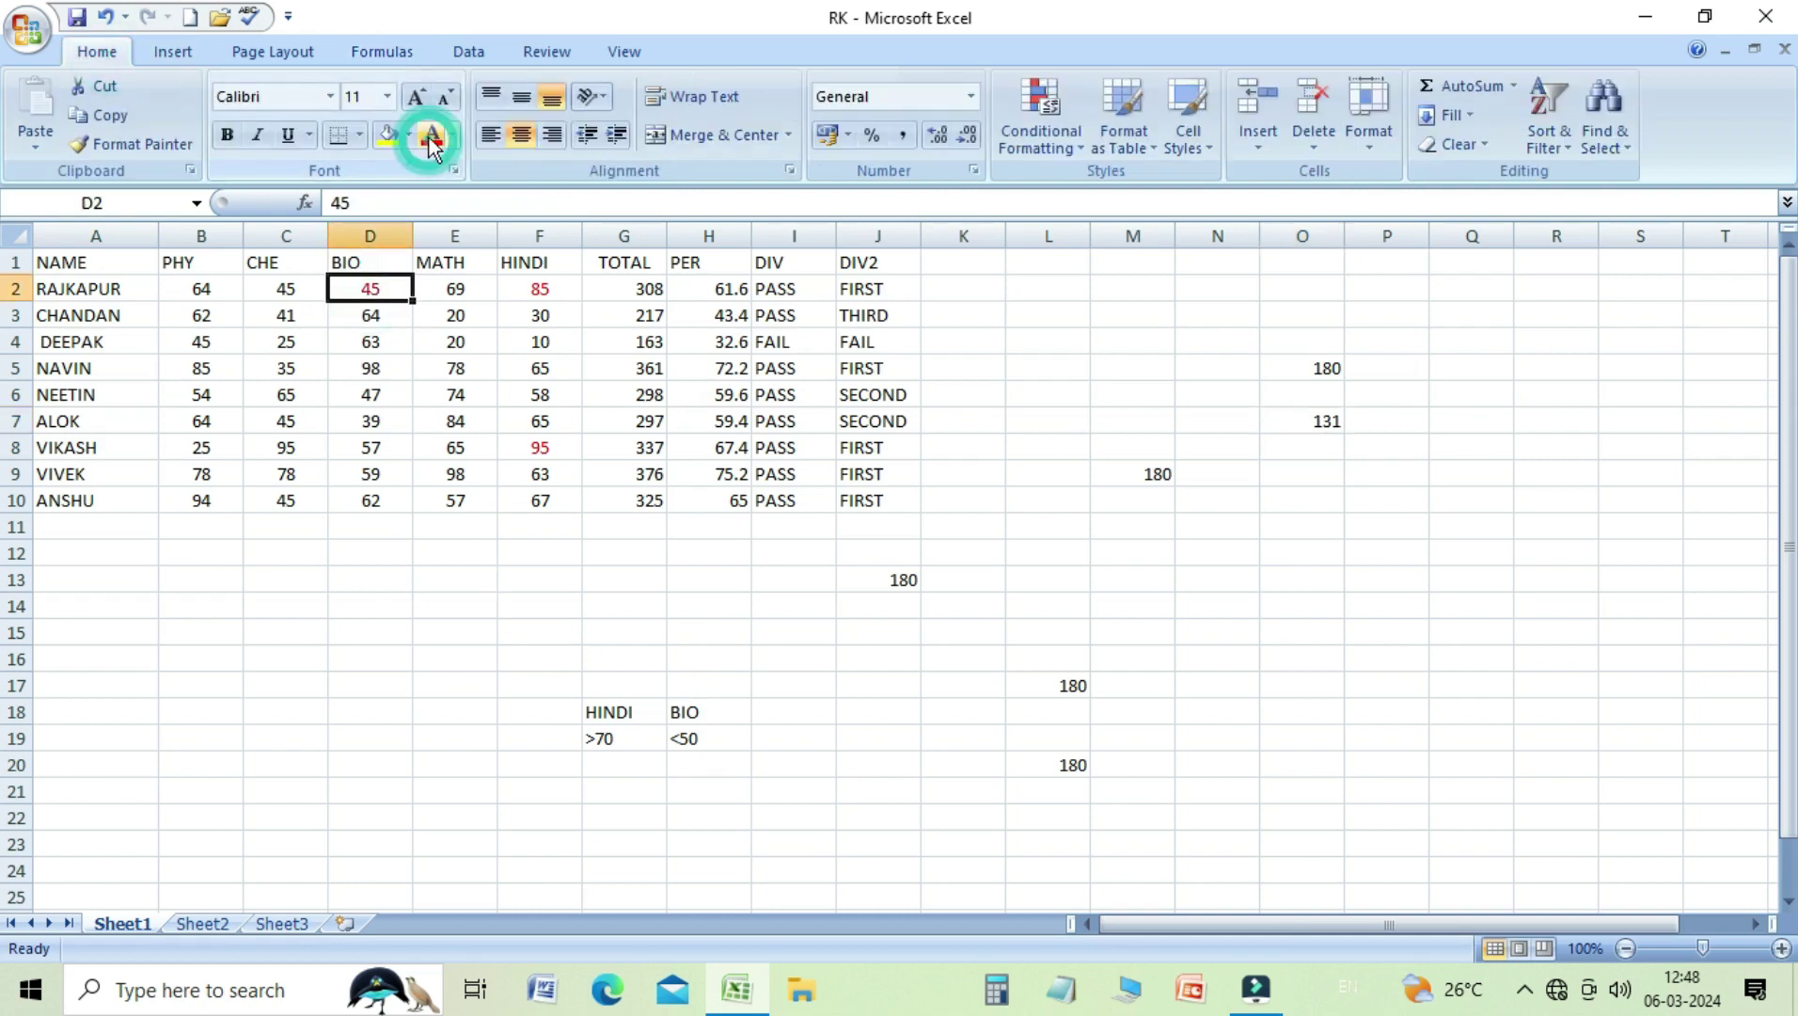
click(378, 414)
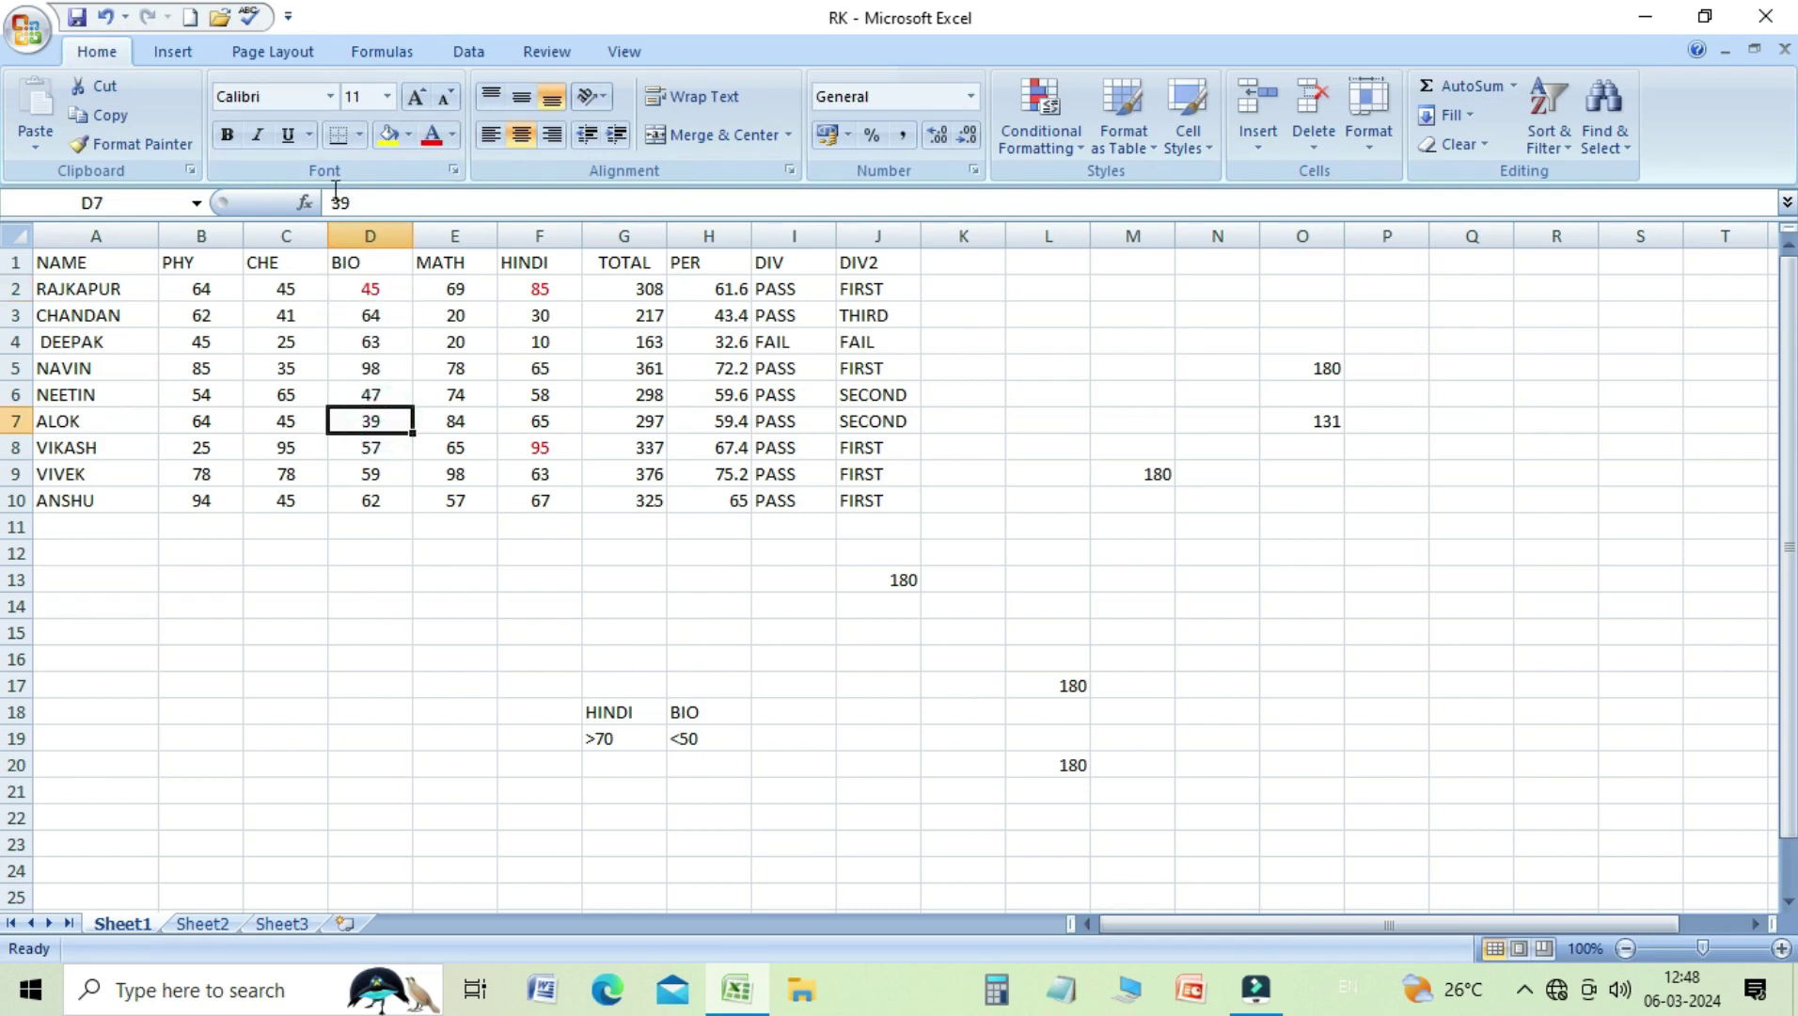
click(438, 136)
click(393, 397)
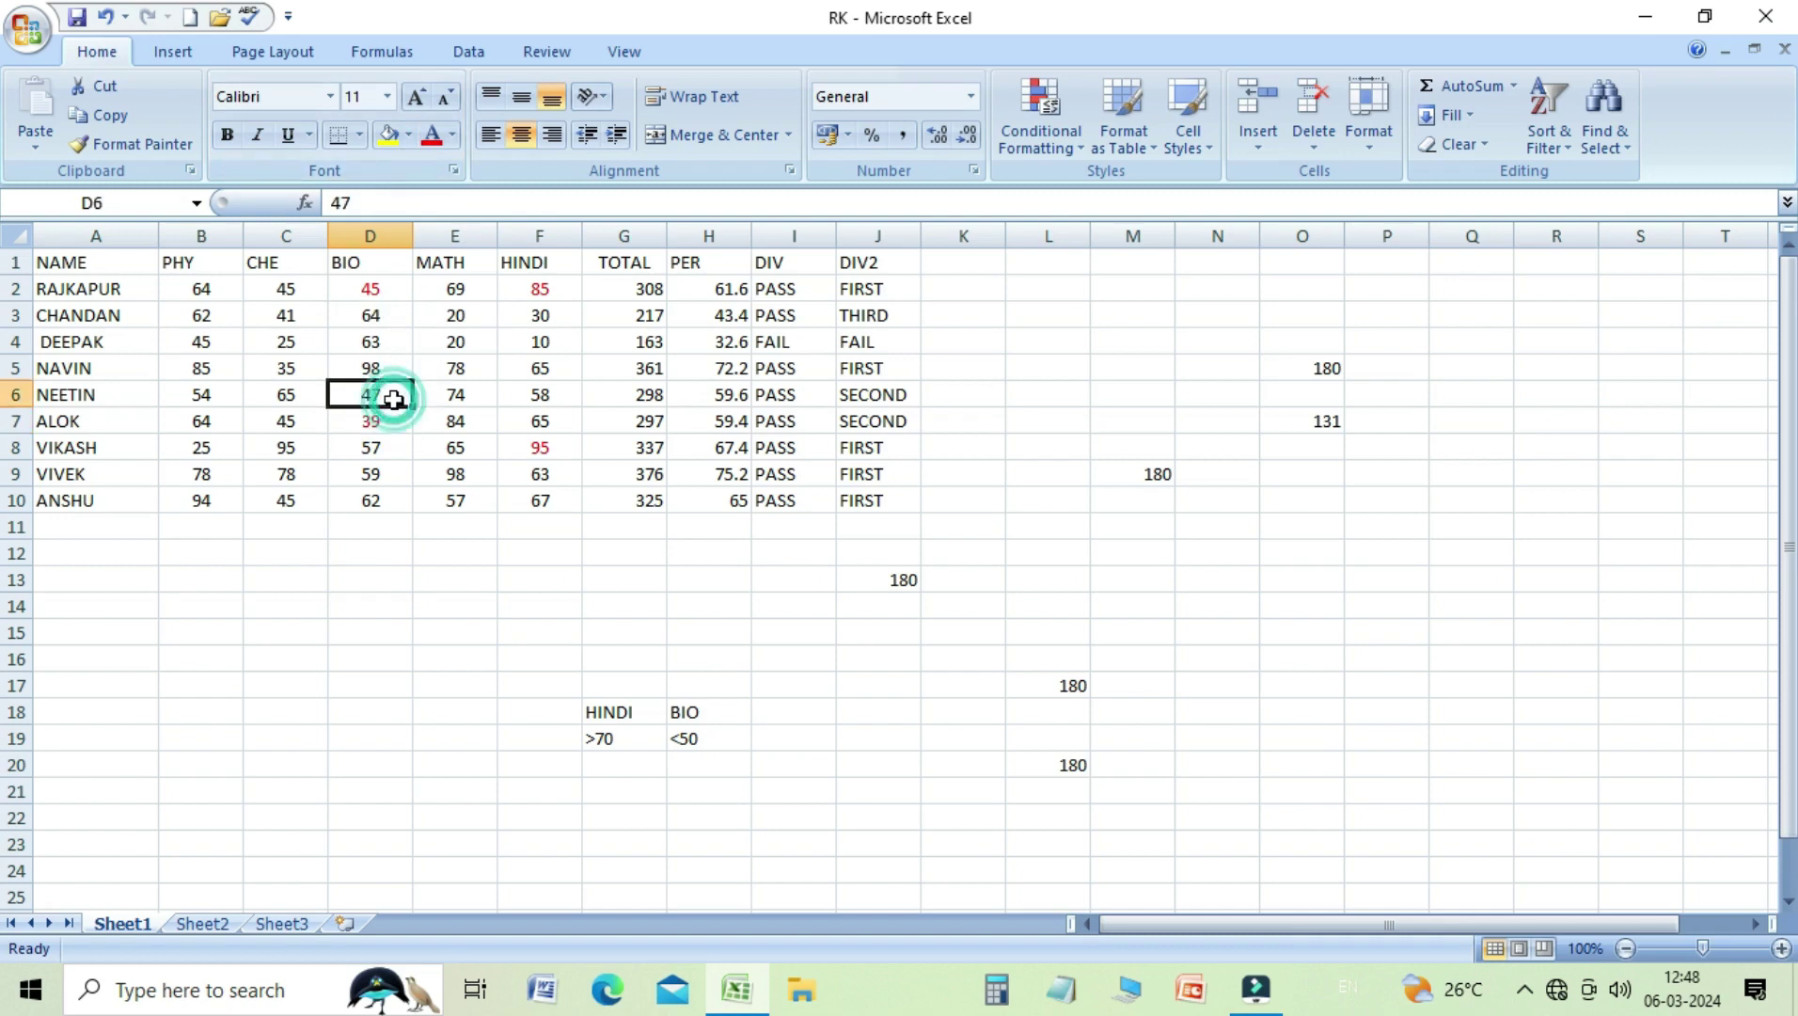
click(430, 138)
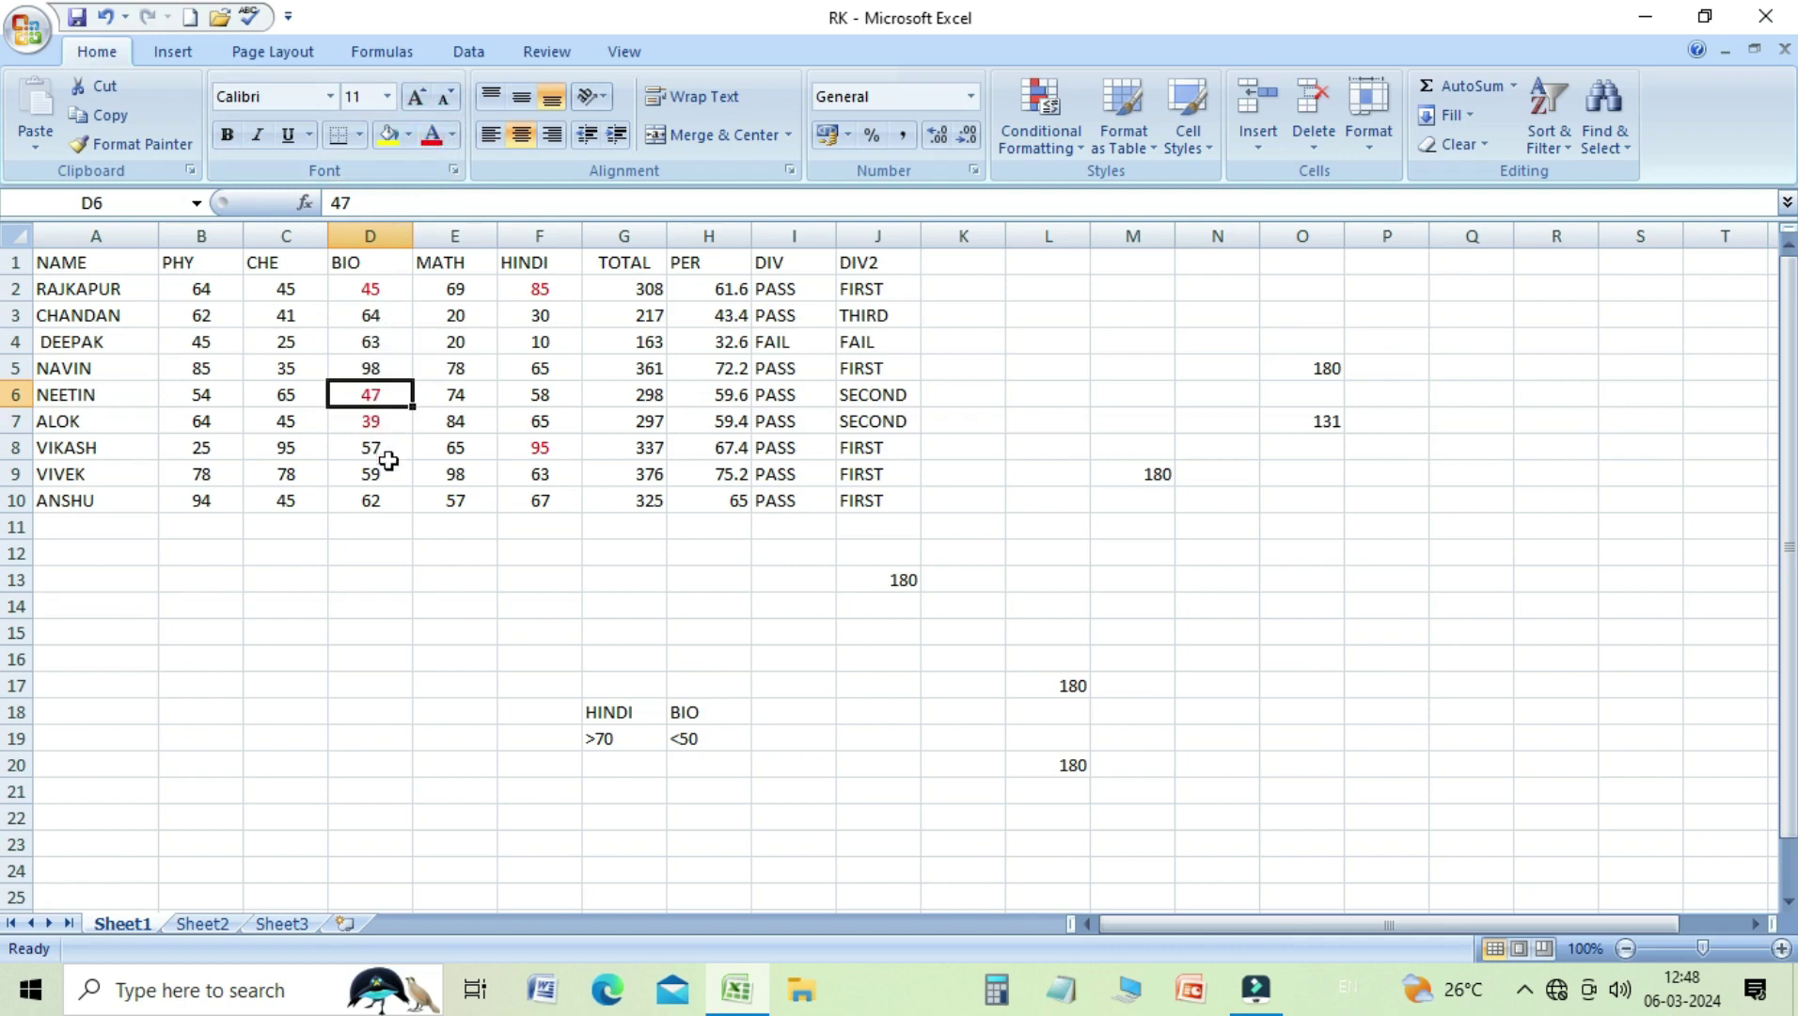
click(1140, 525)
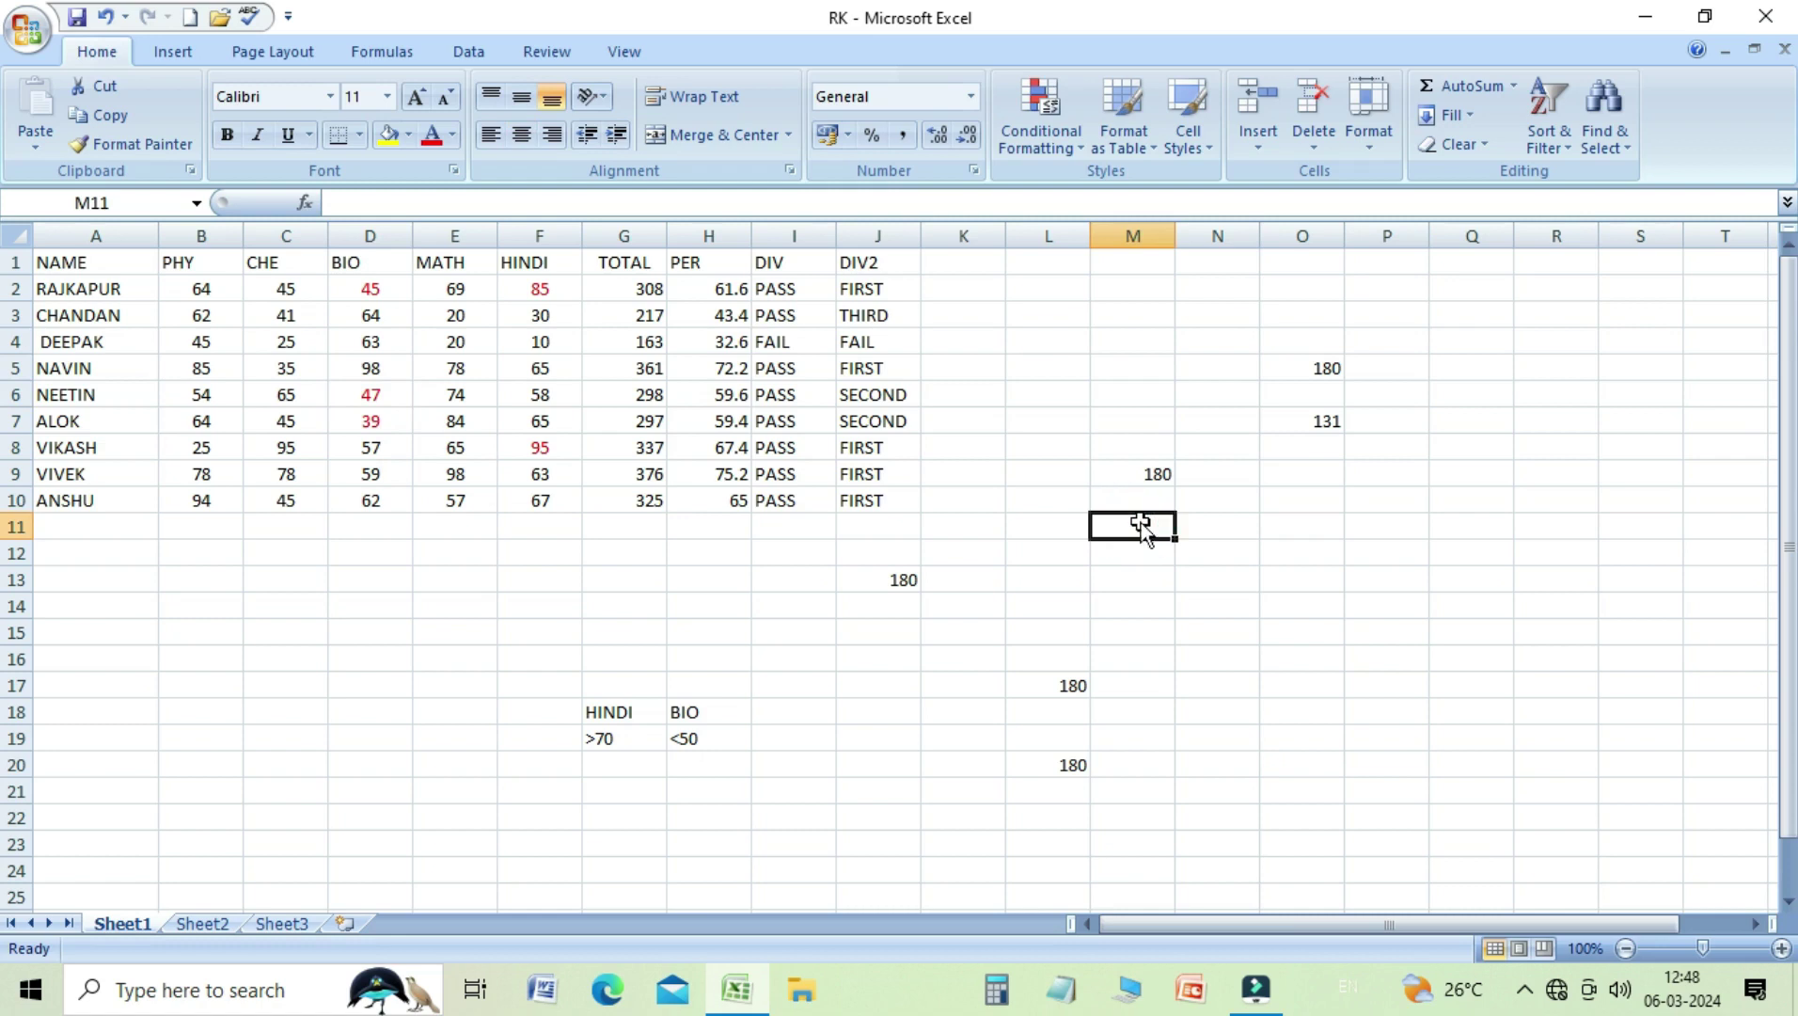
Enter =45+47+39 in M11 as a manual check totalling 131.
text(=45+)
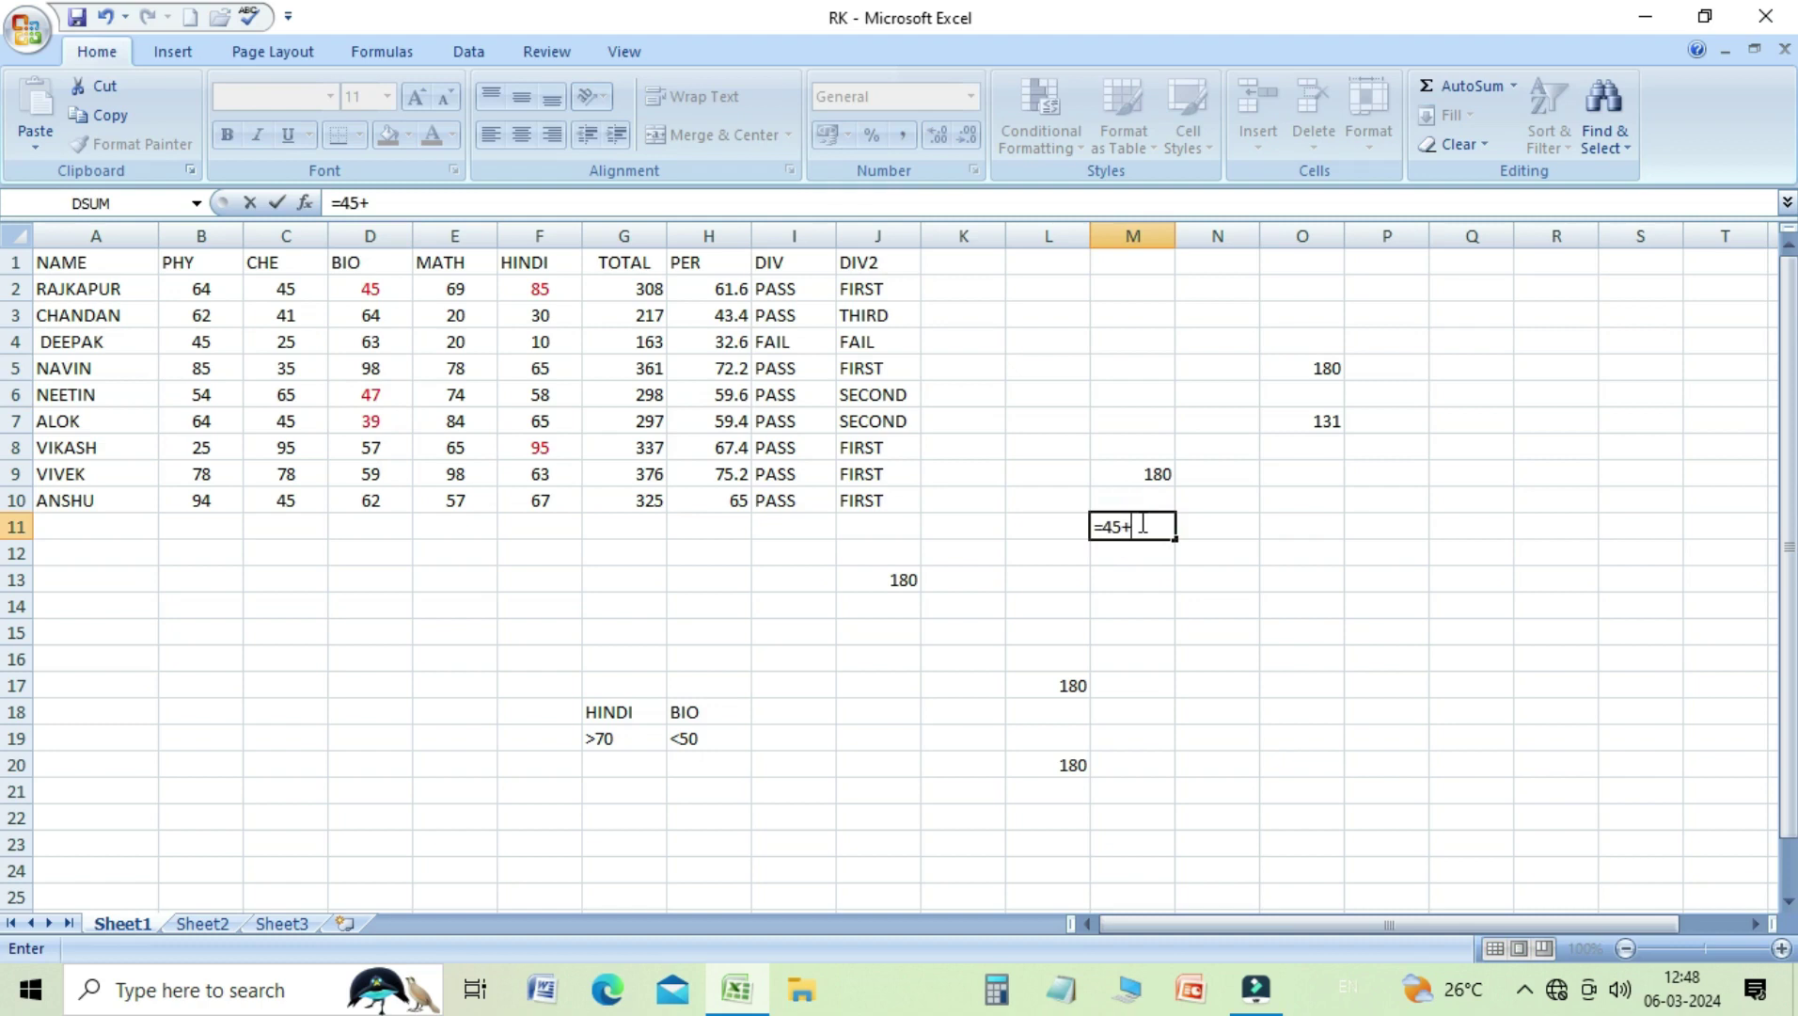
text(47+39)
key(Return)
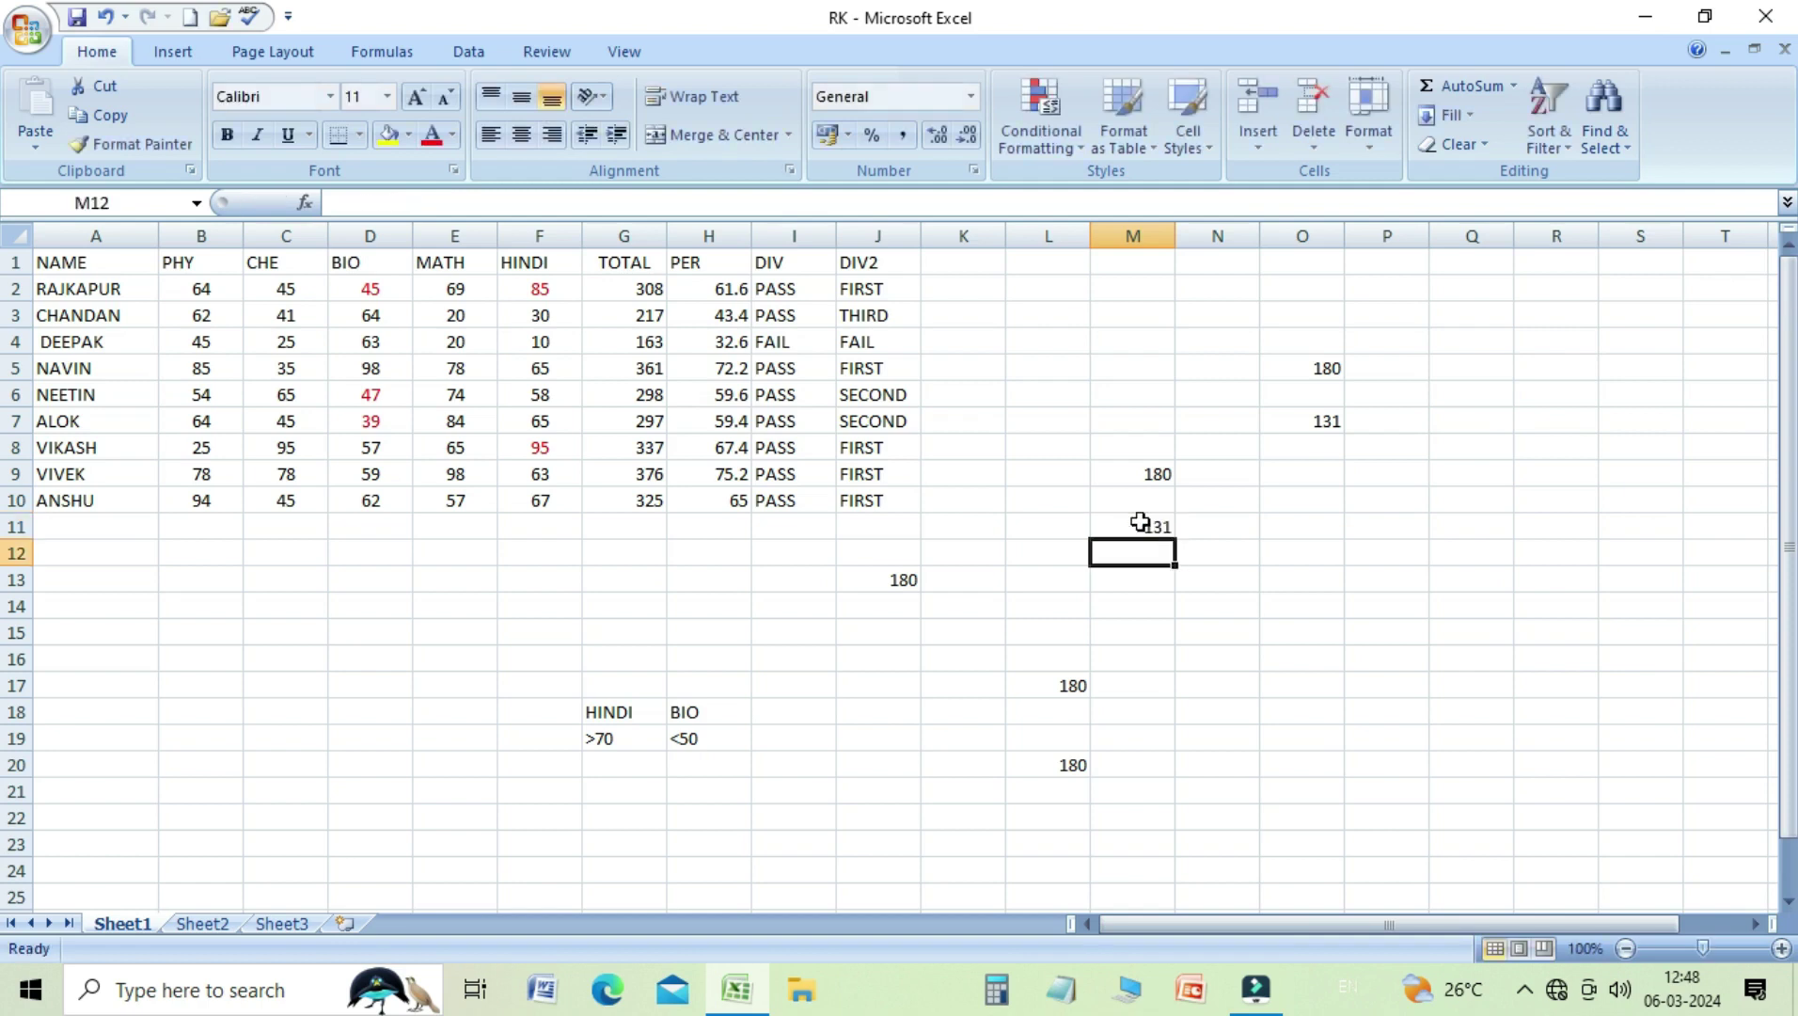
click(1140, 523)
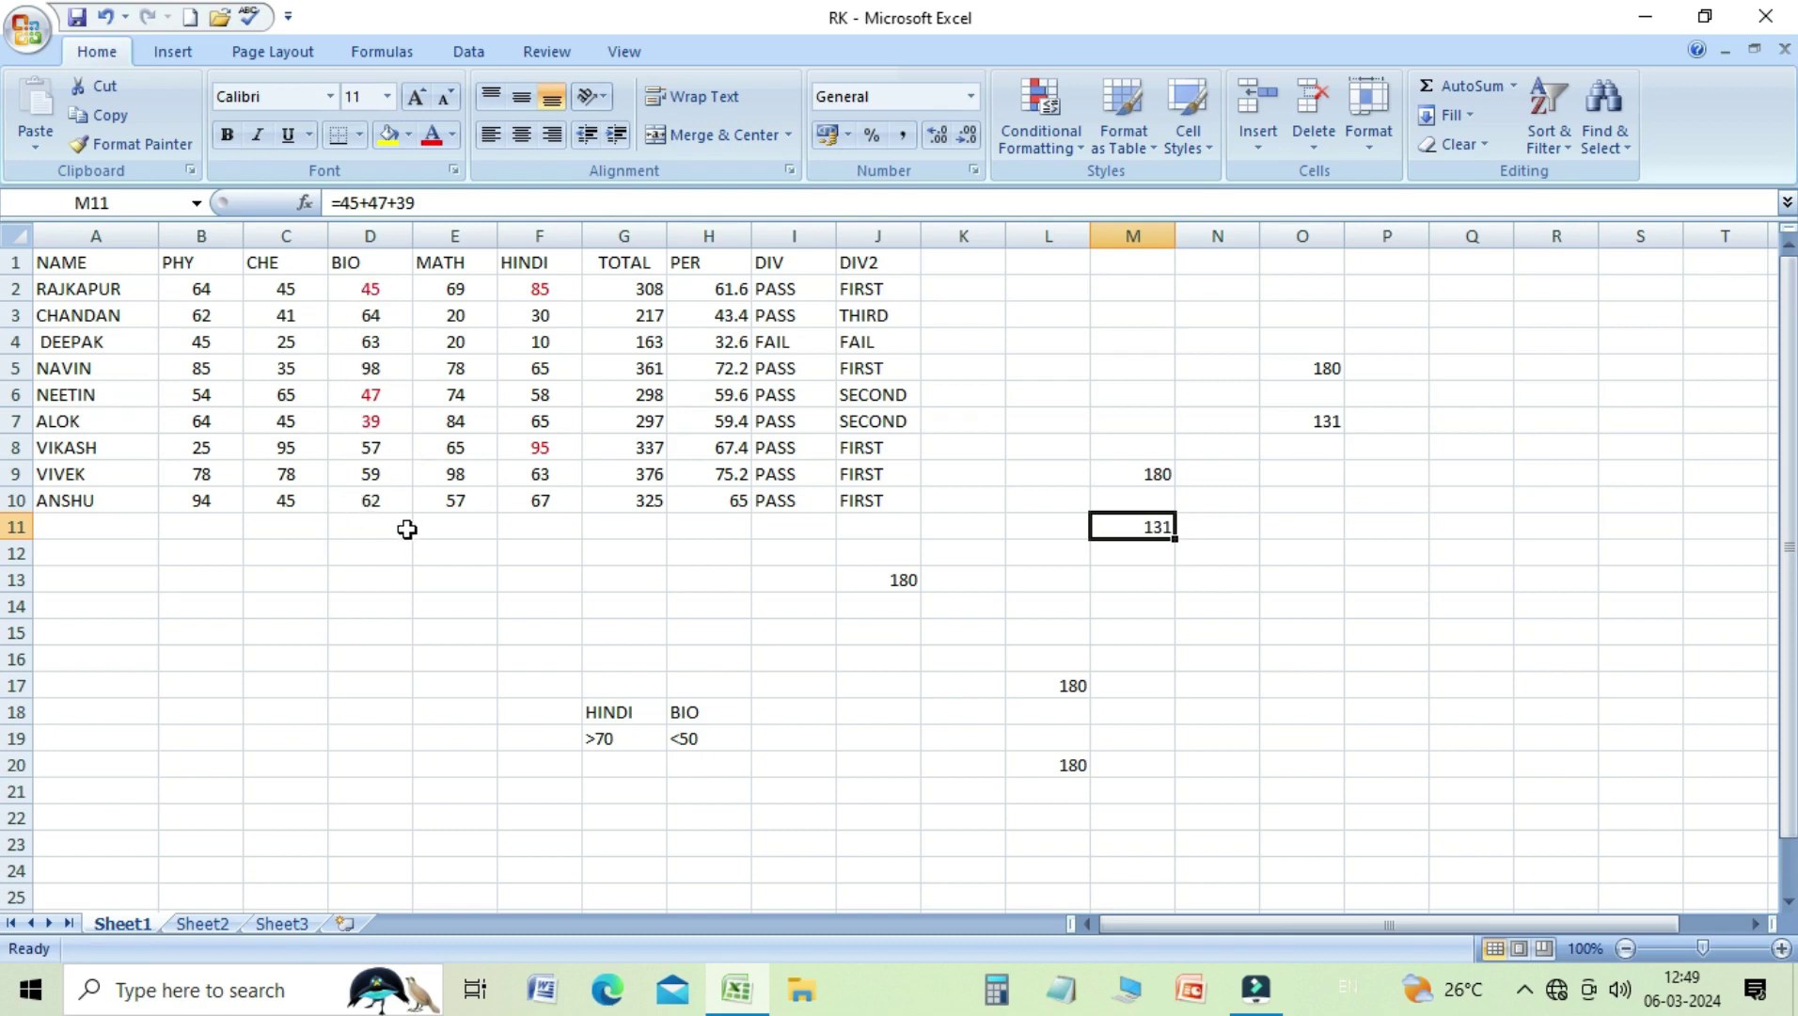
click(400, 528)
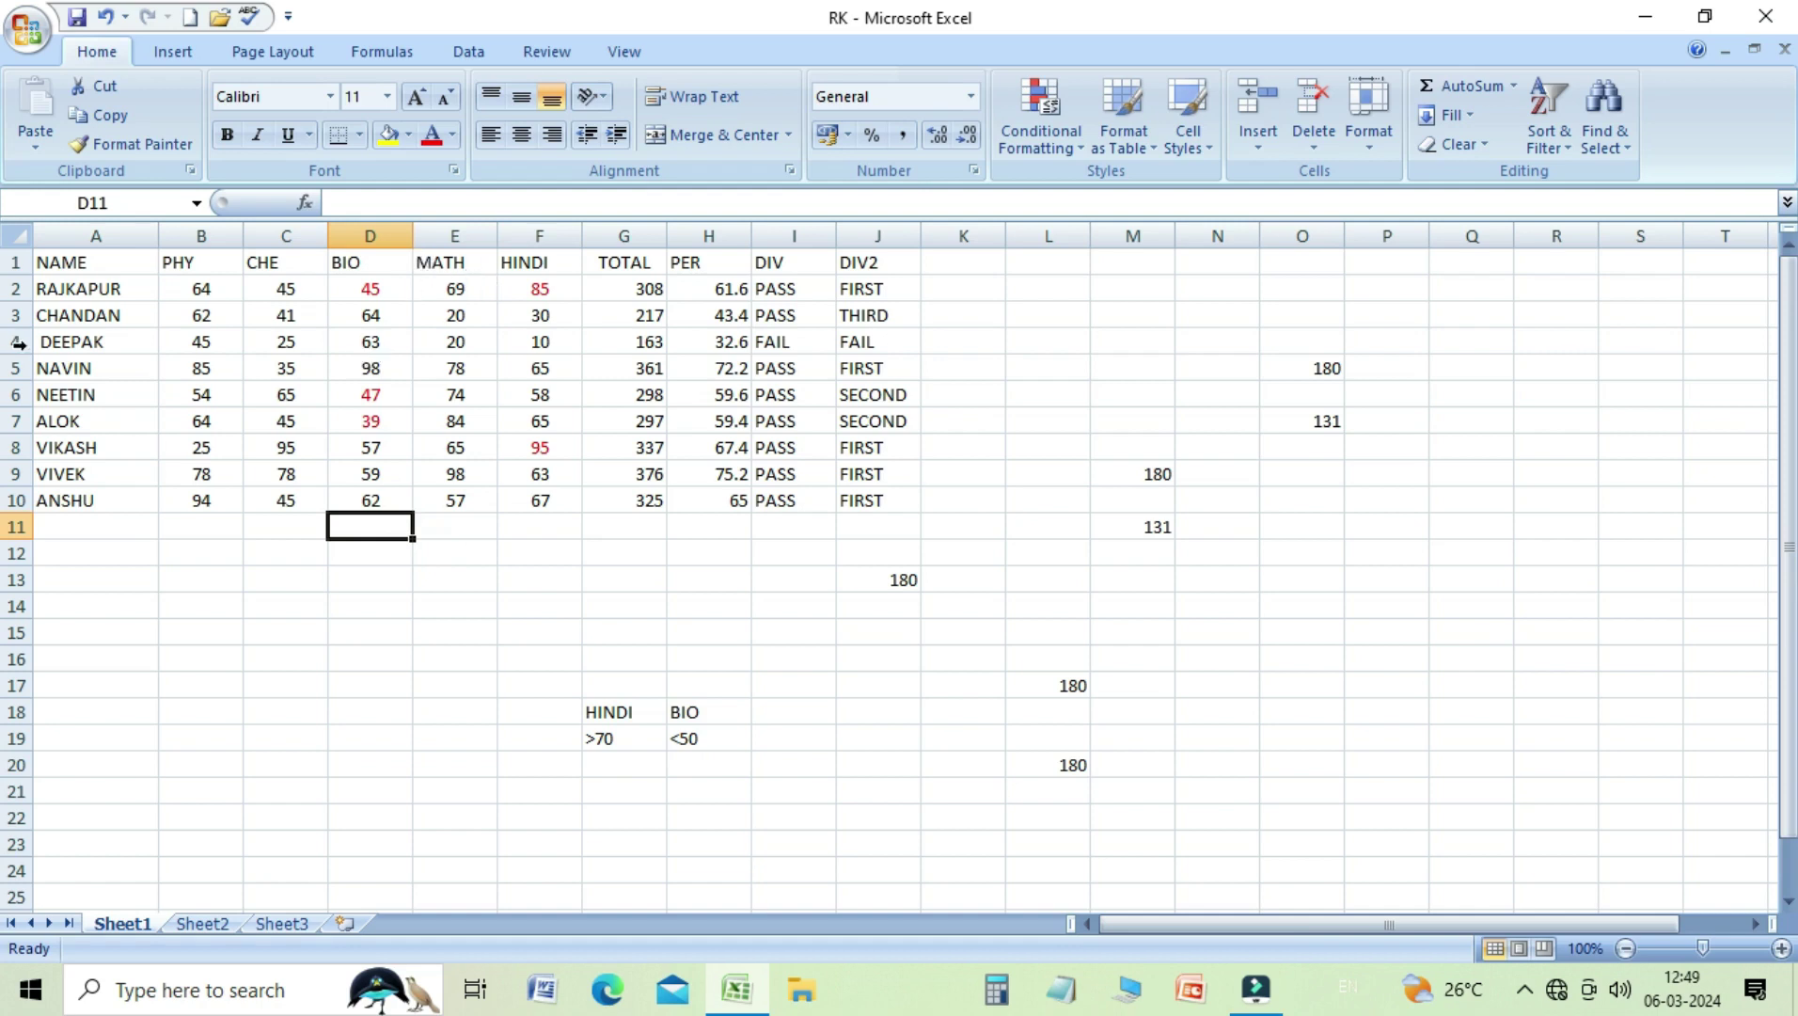
click(1315, 424)
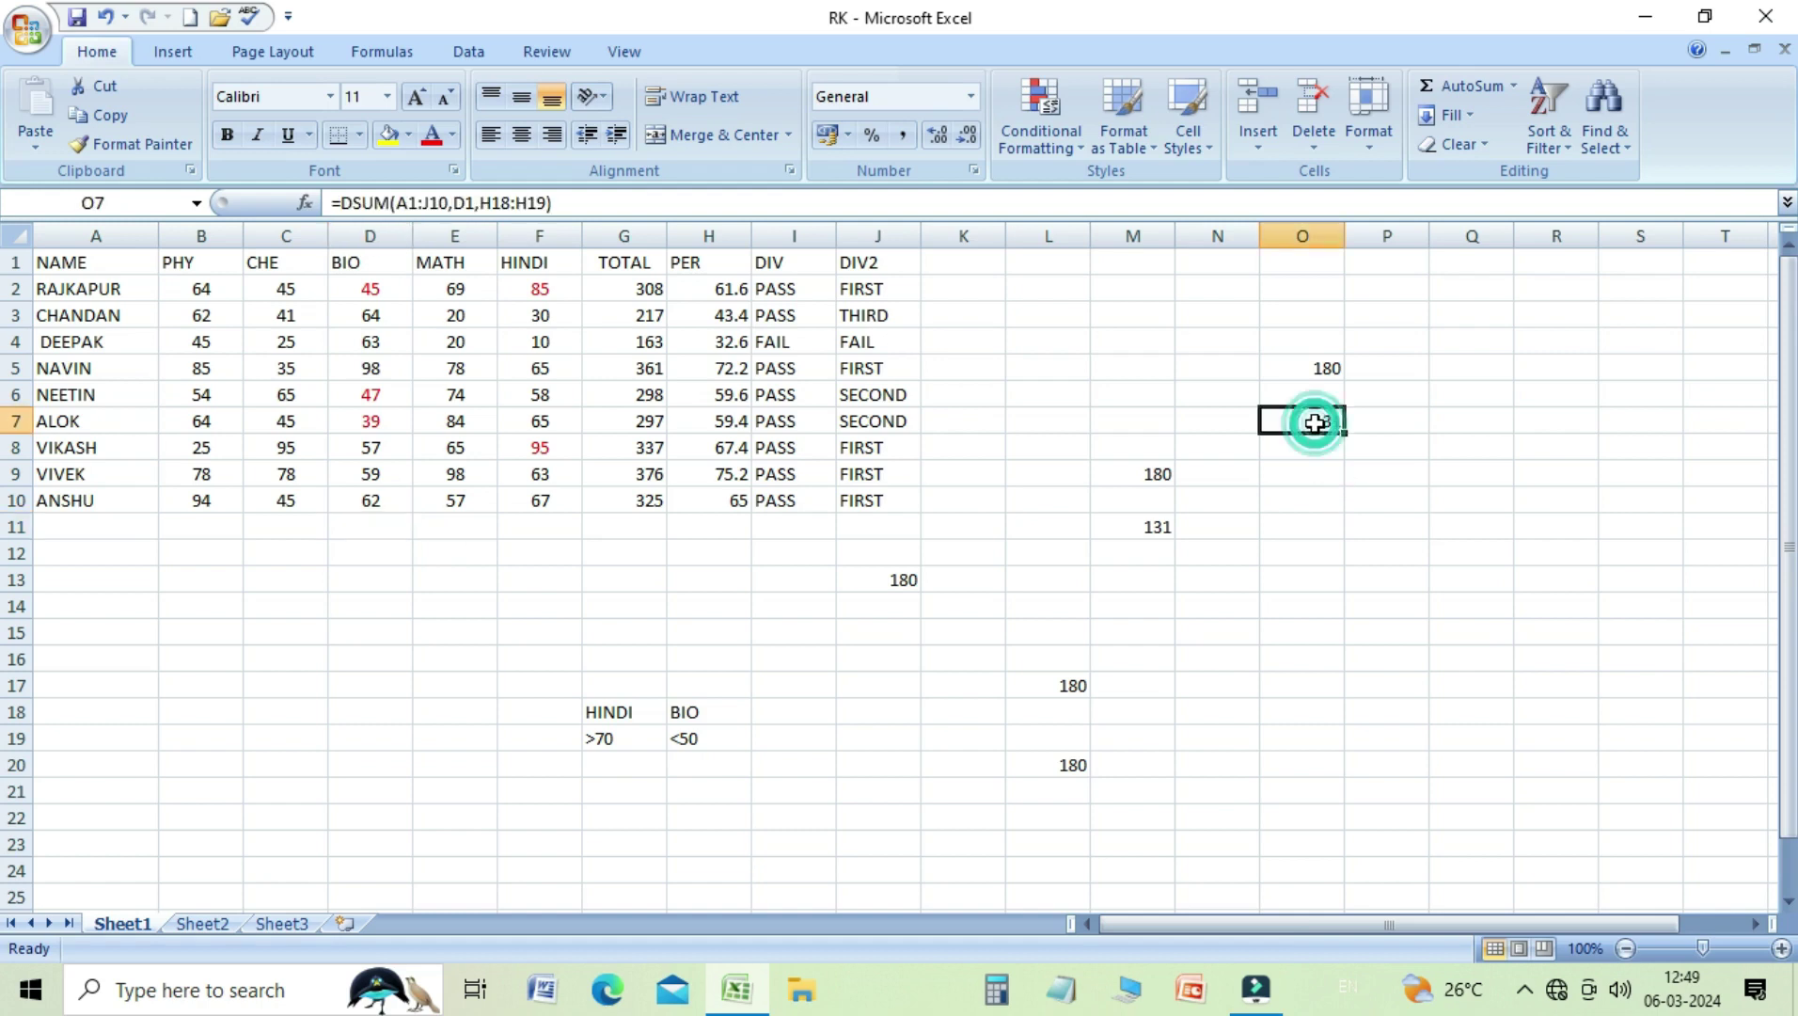
click(1317, 370)
click(1295, 649)
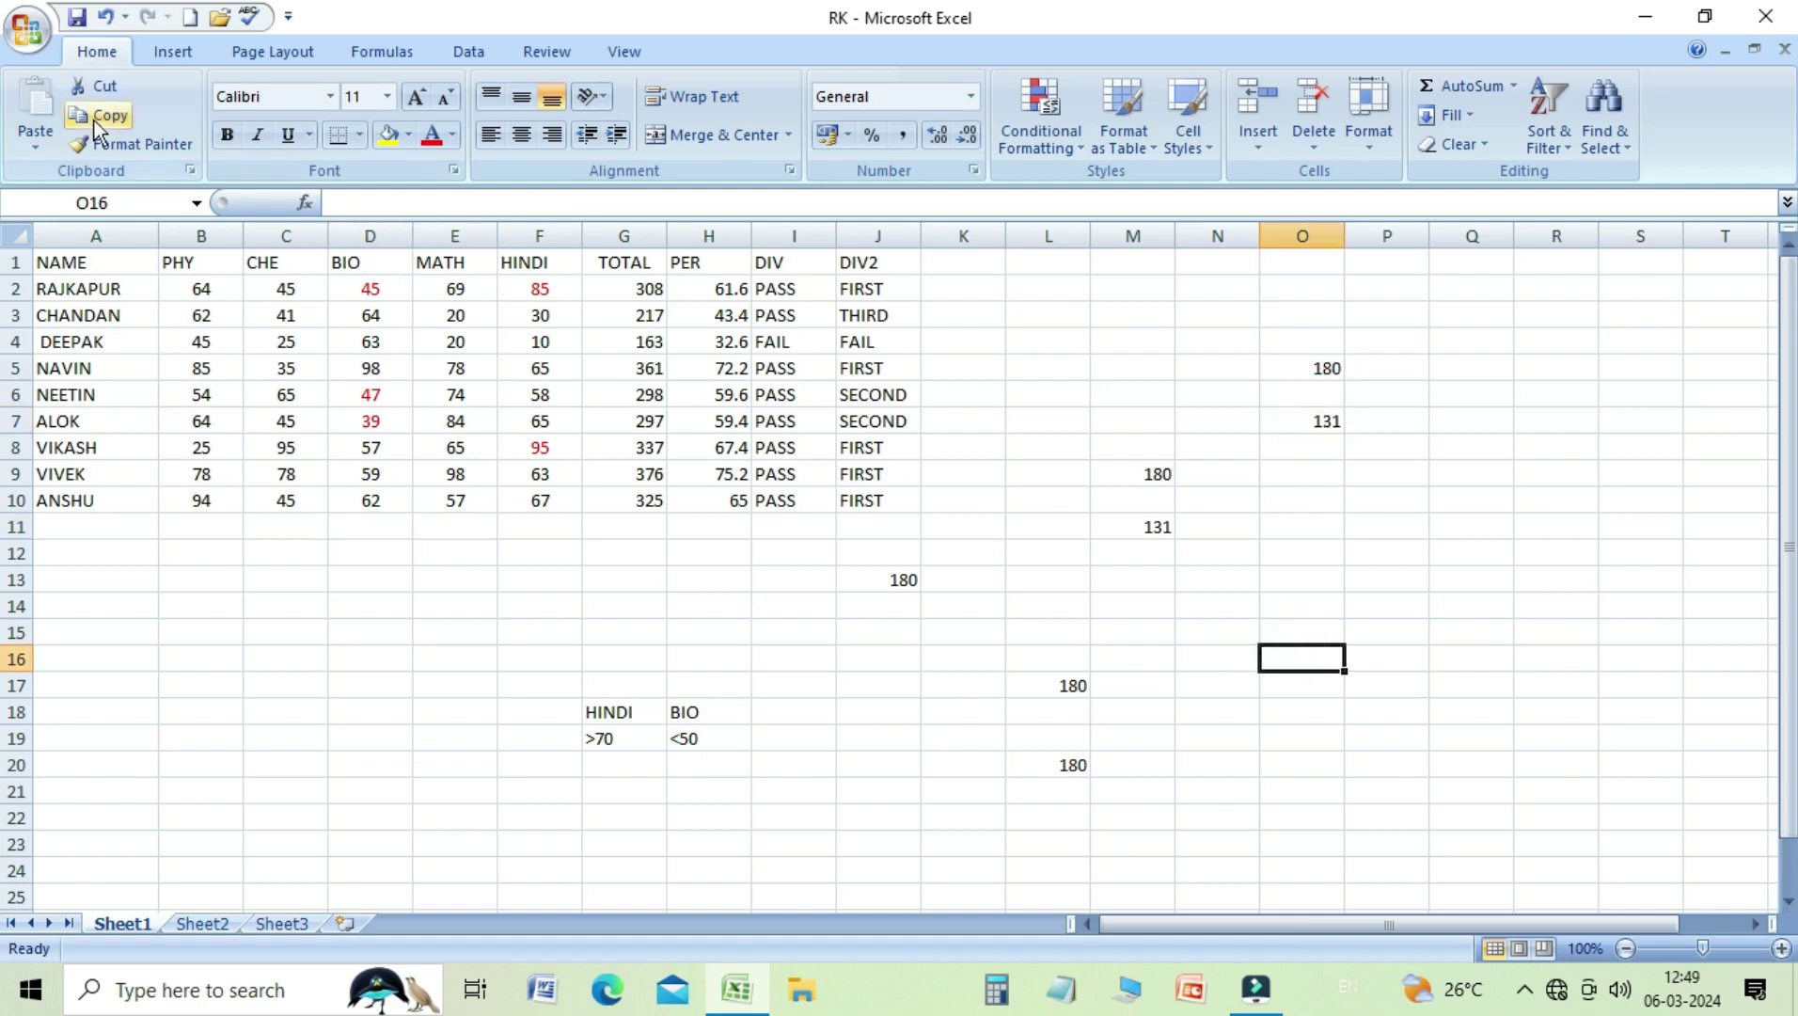
click(371, 52)
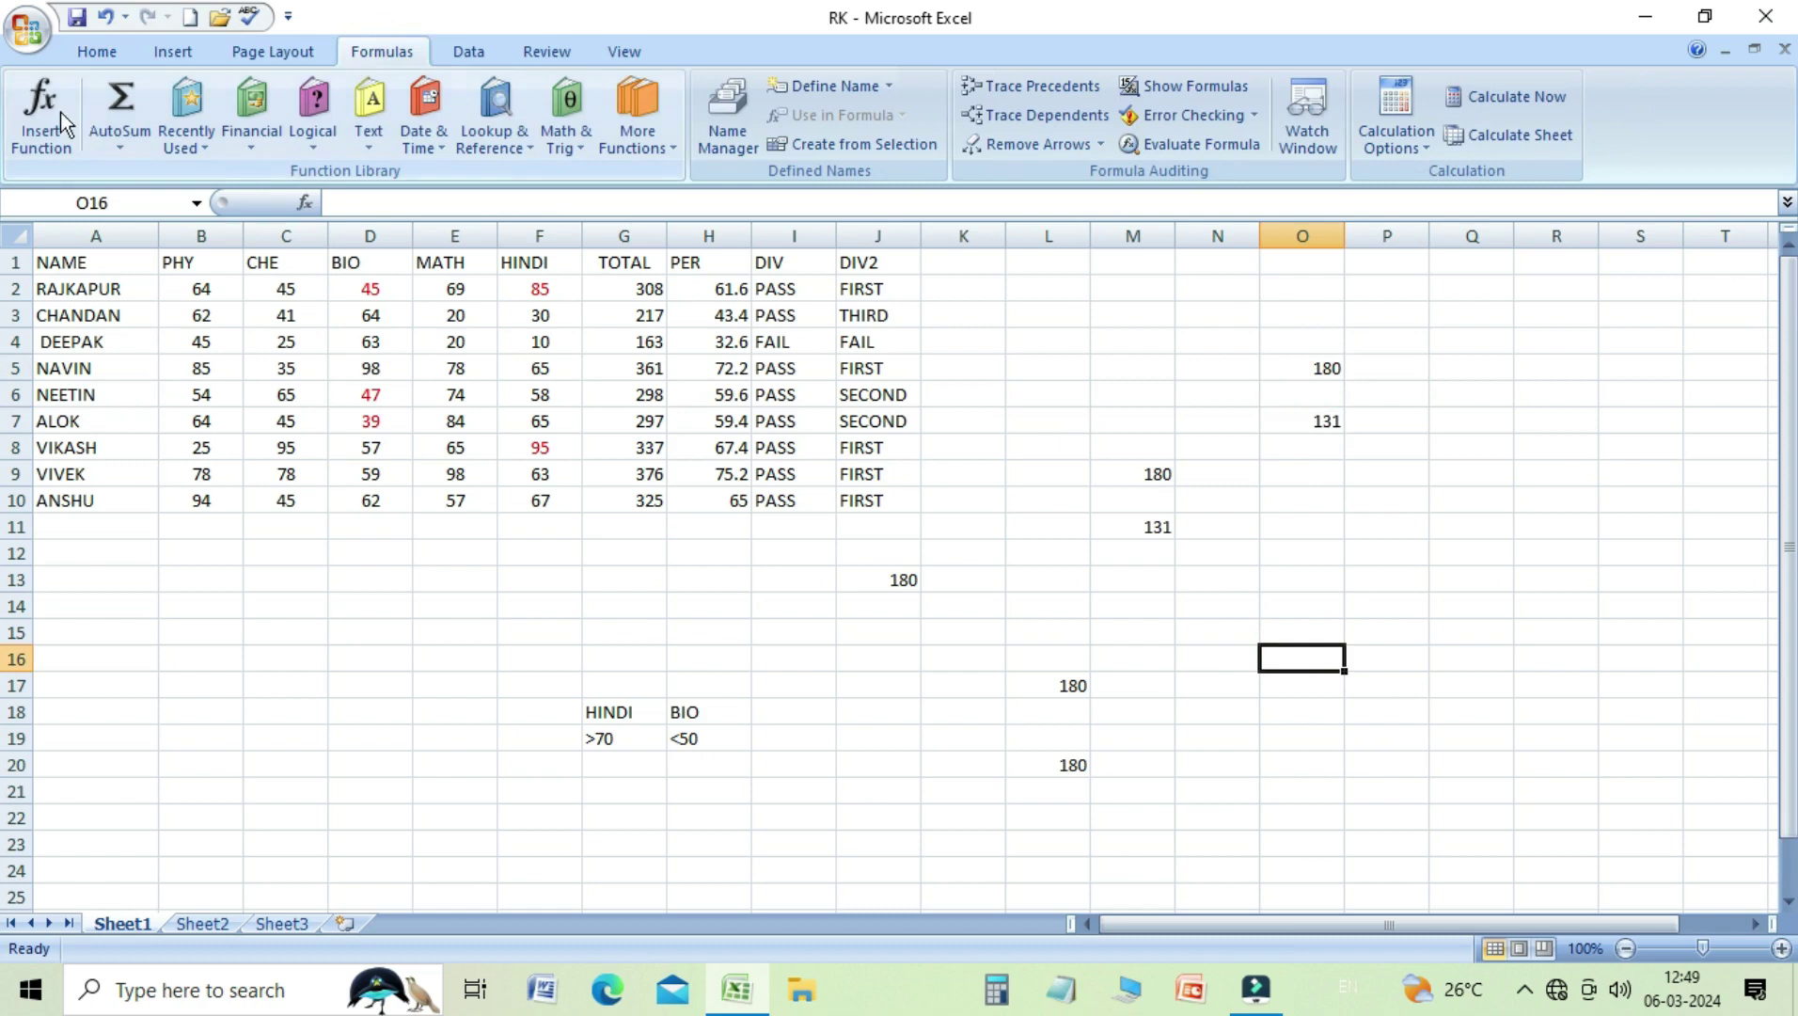
click(52, 115)
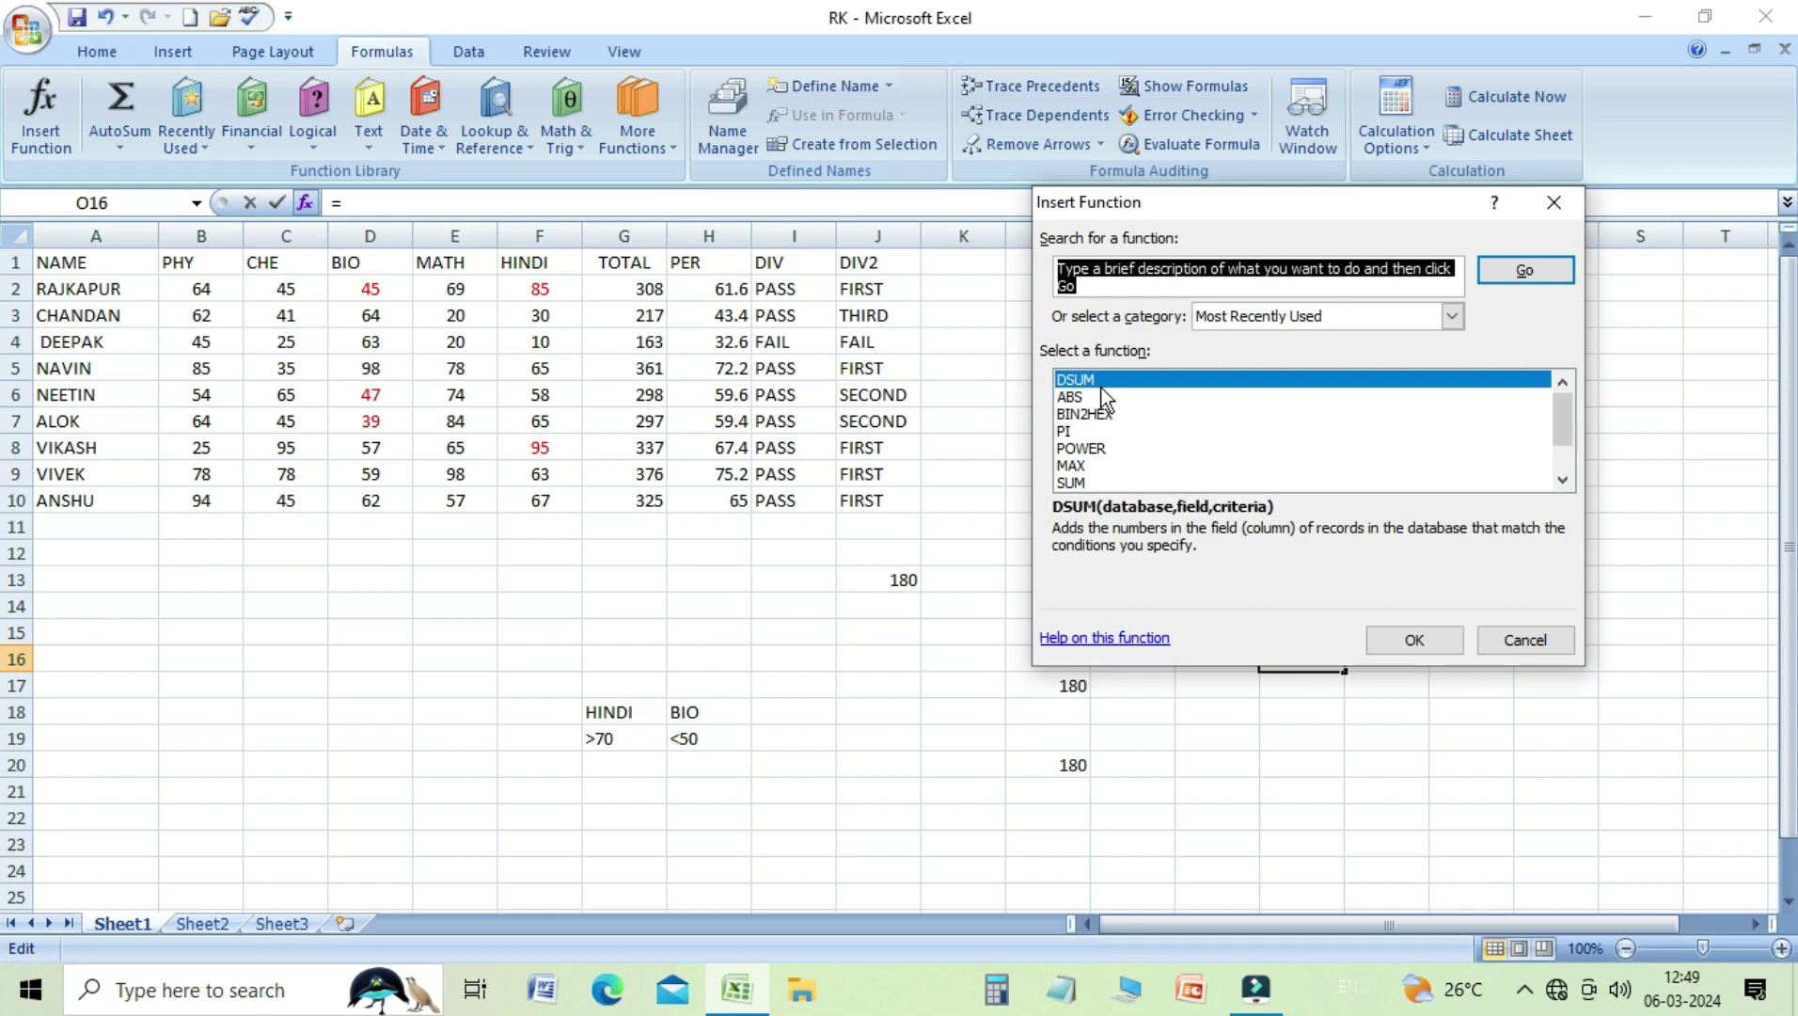
click(1524, 639)
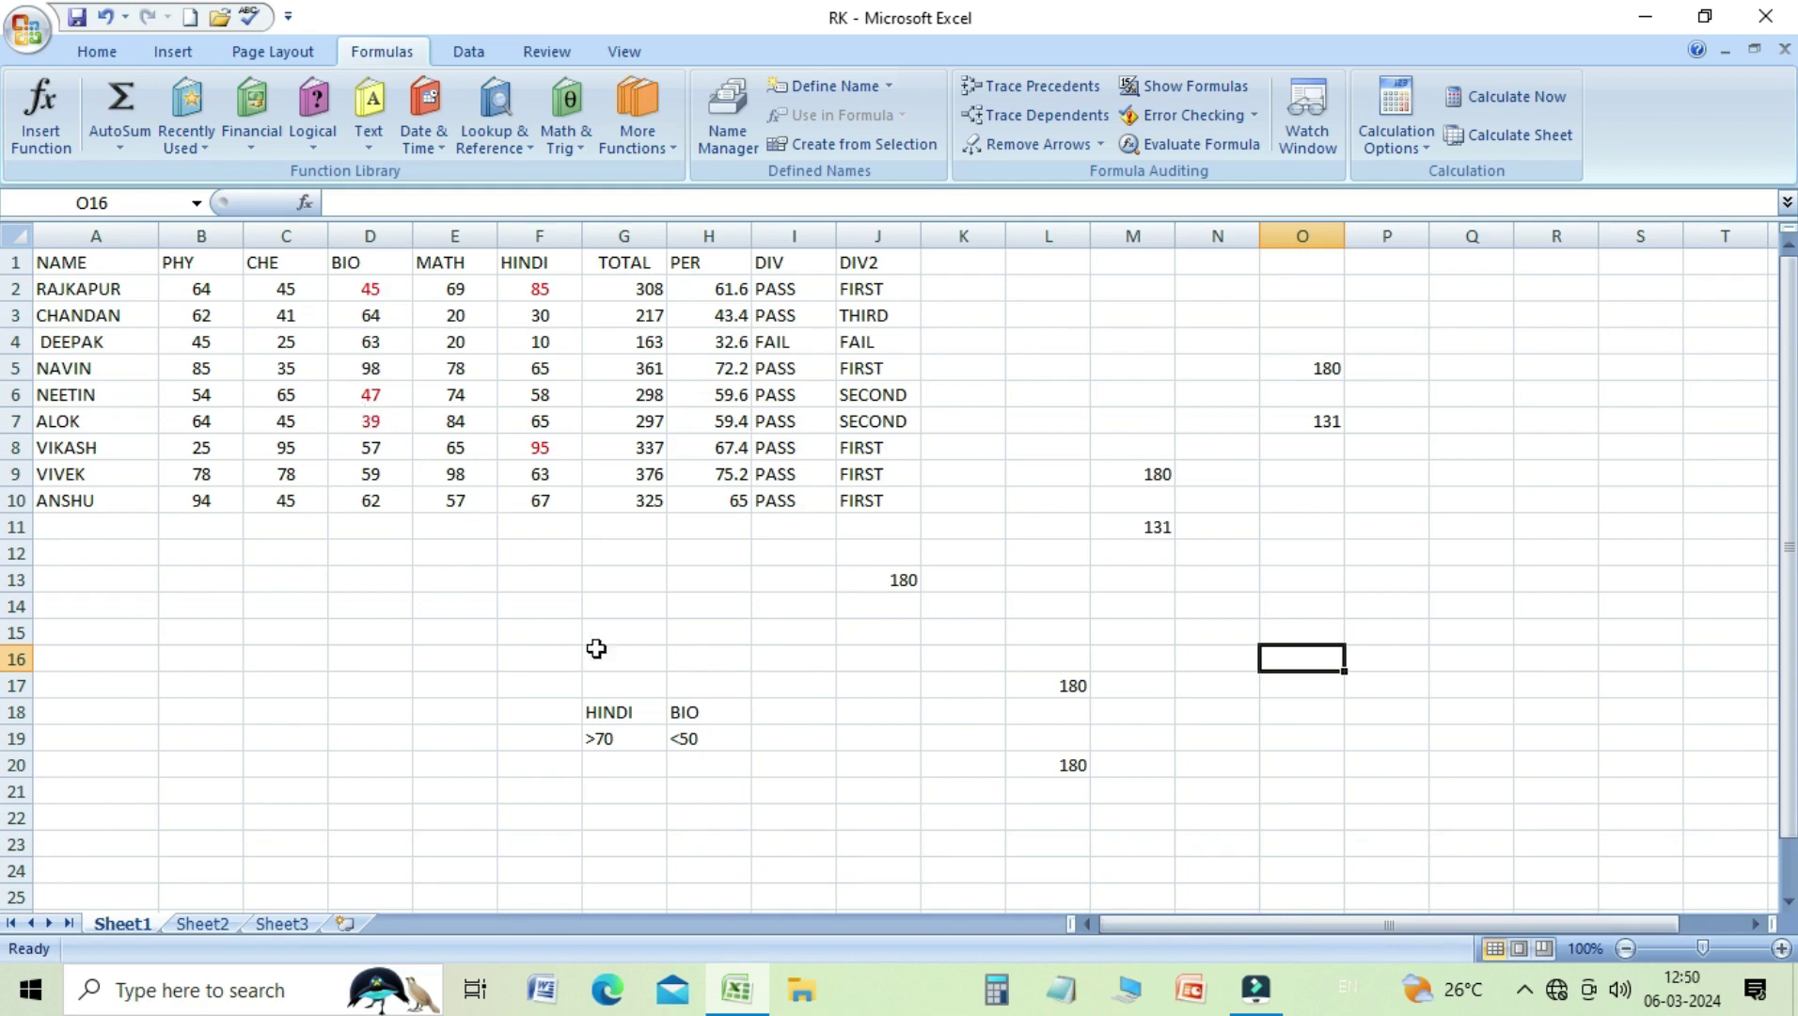
click(773, 651)
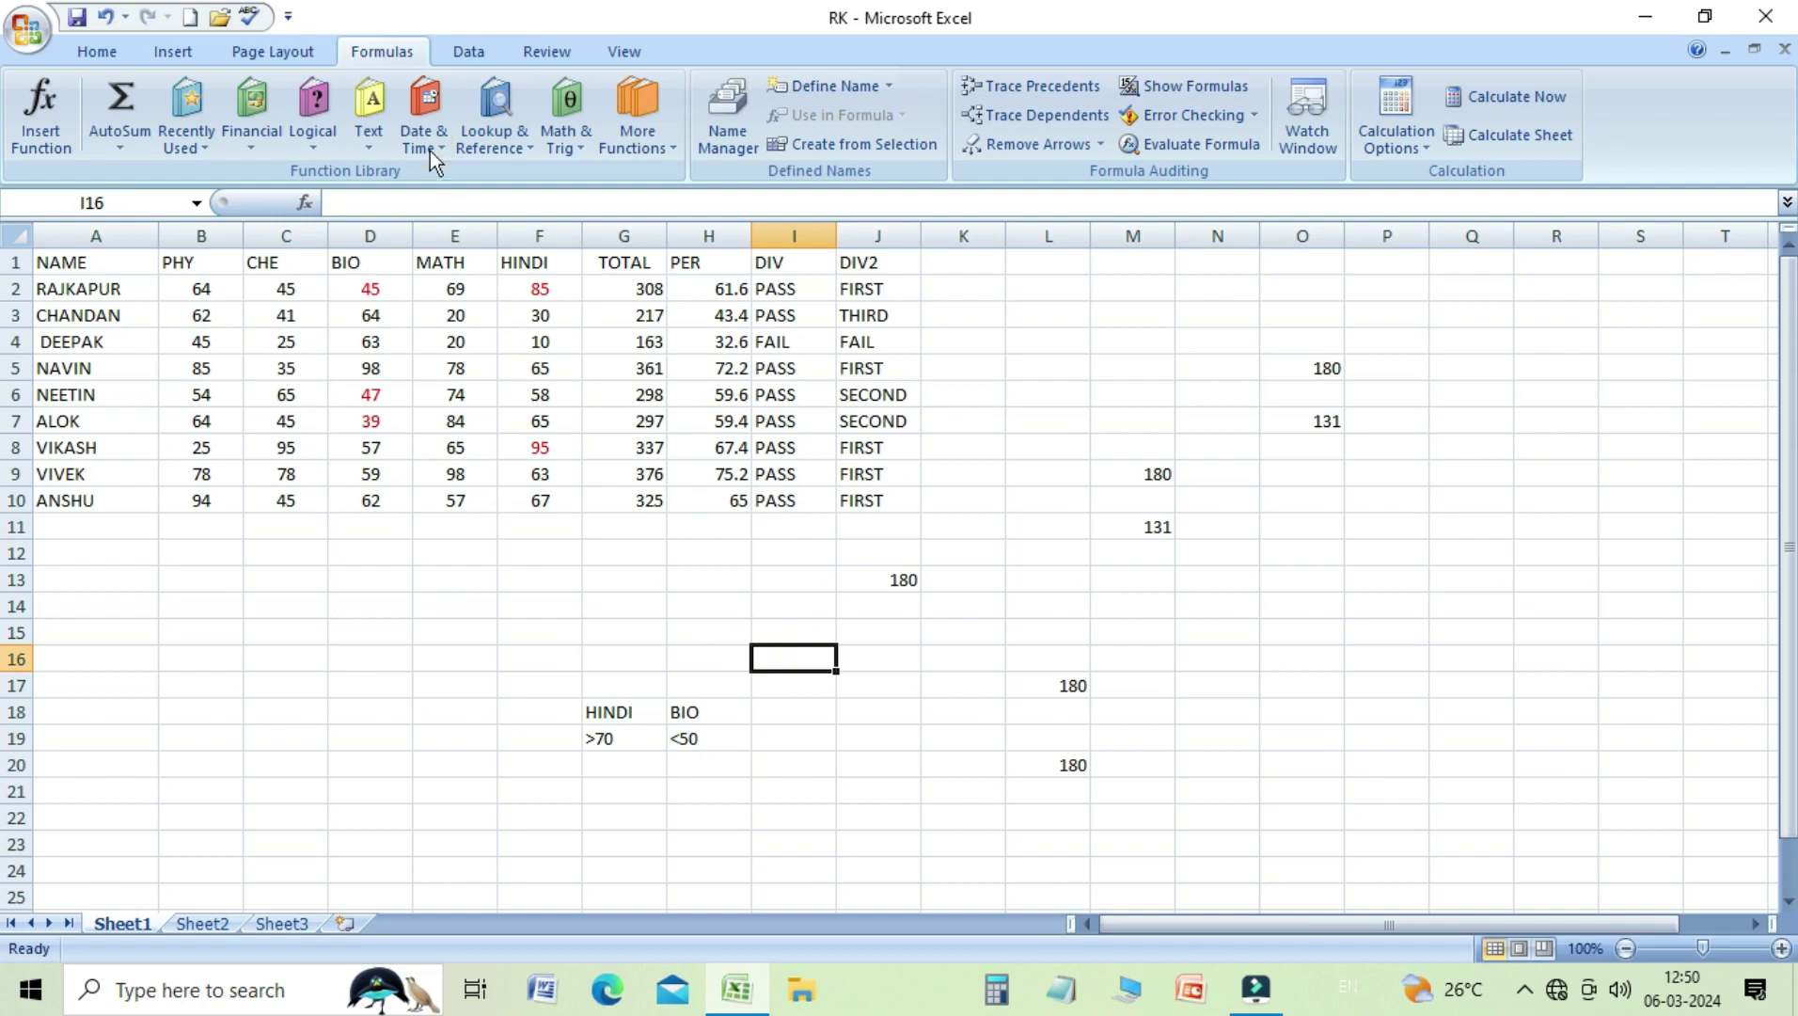
click(66, 126)
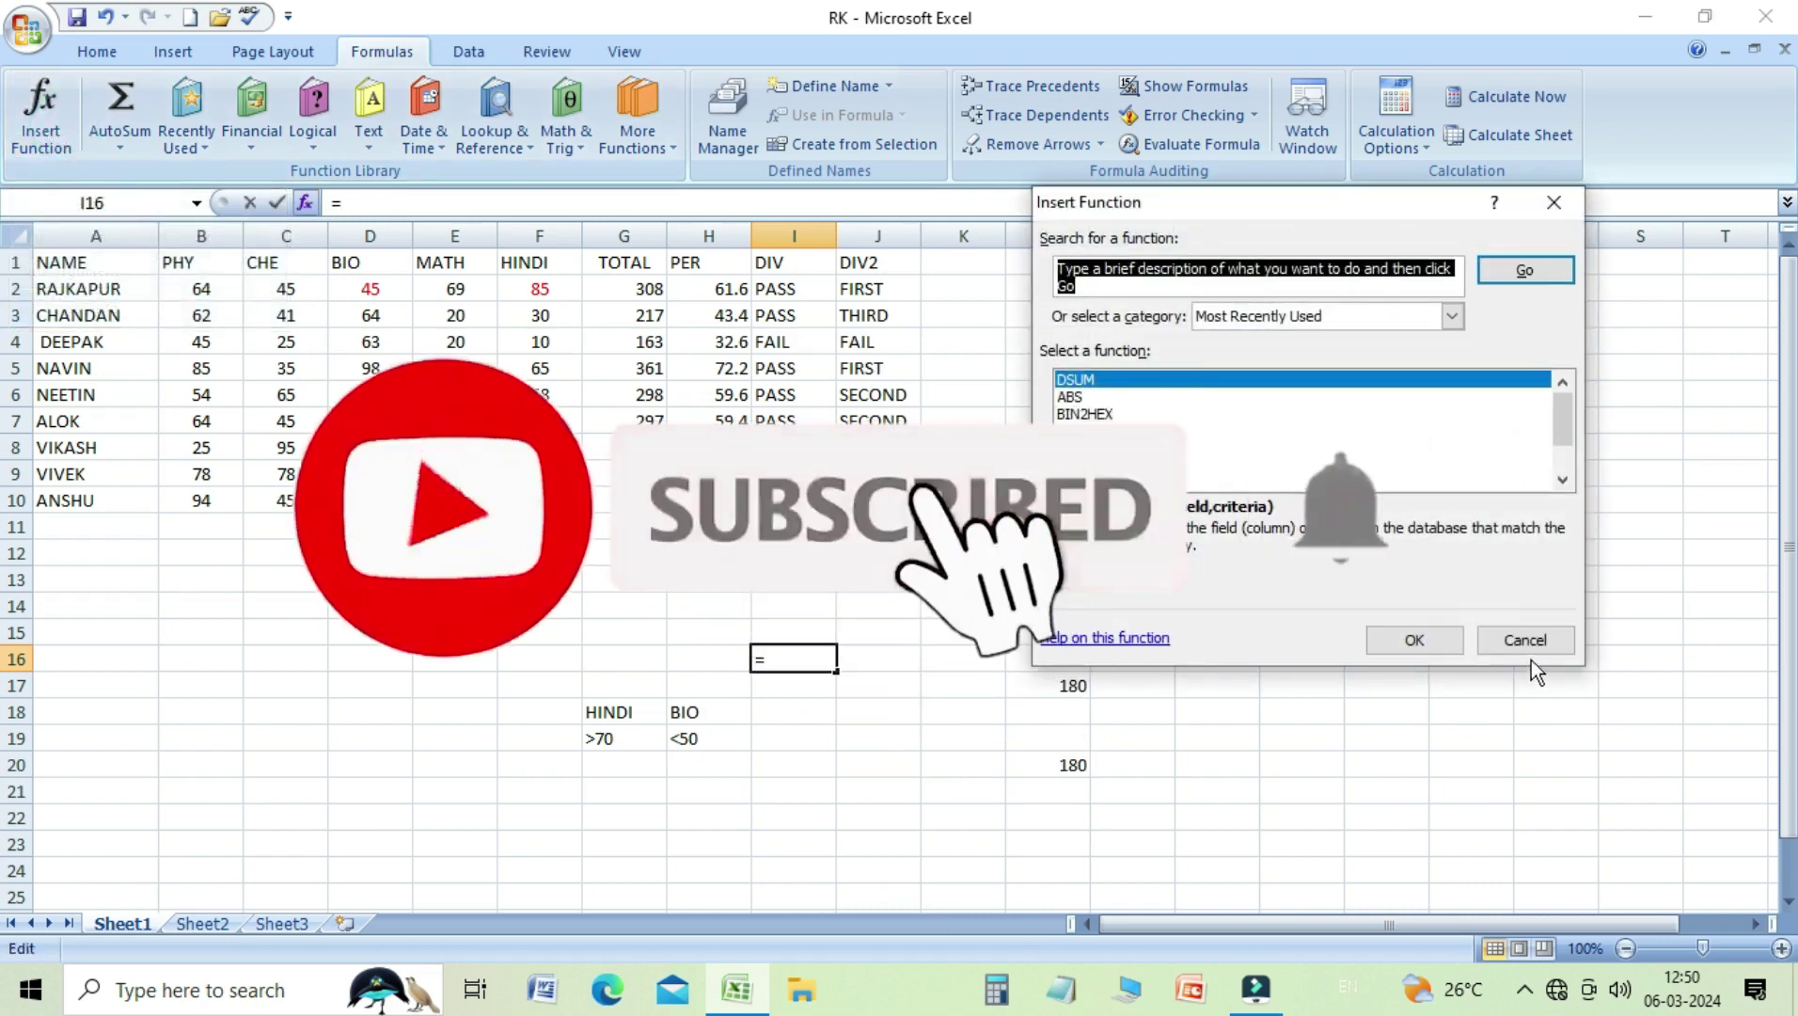
click(1528, 643)
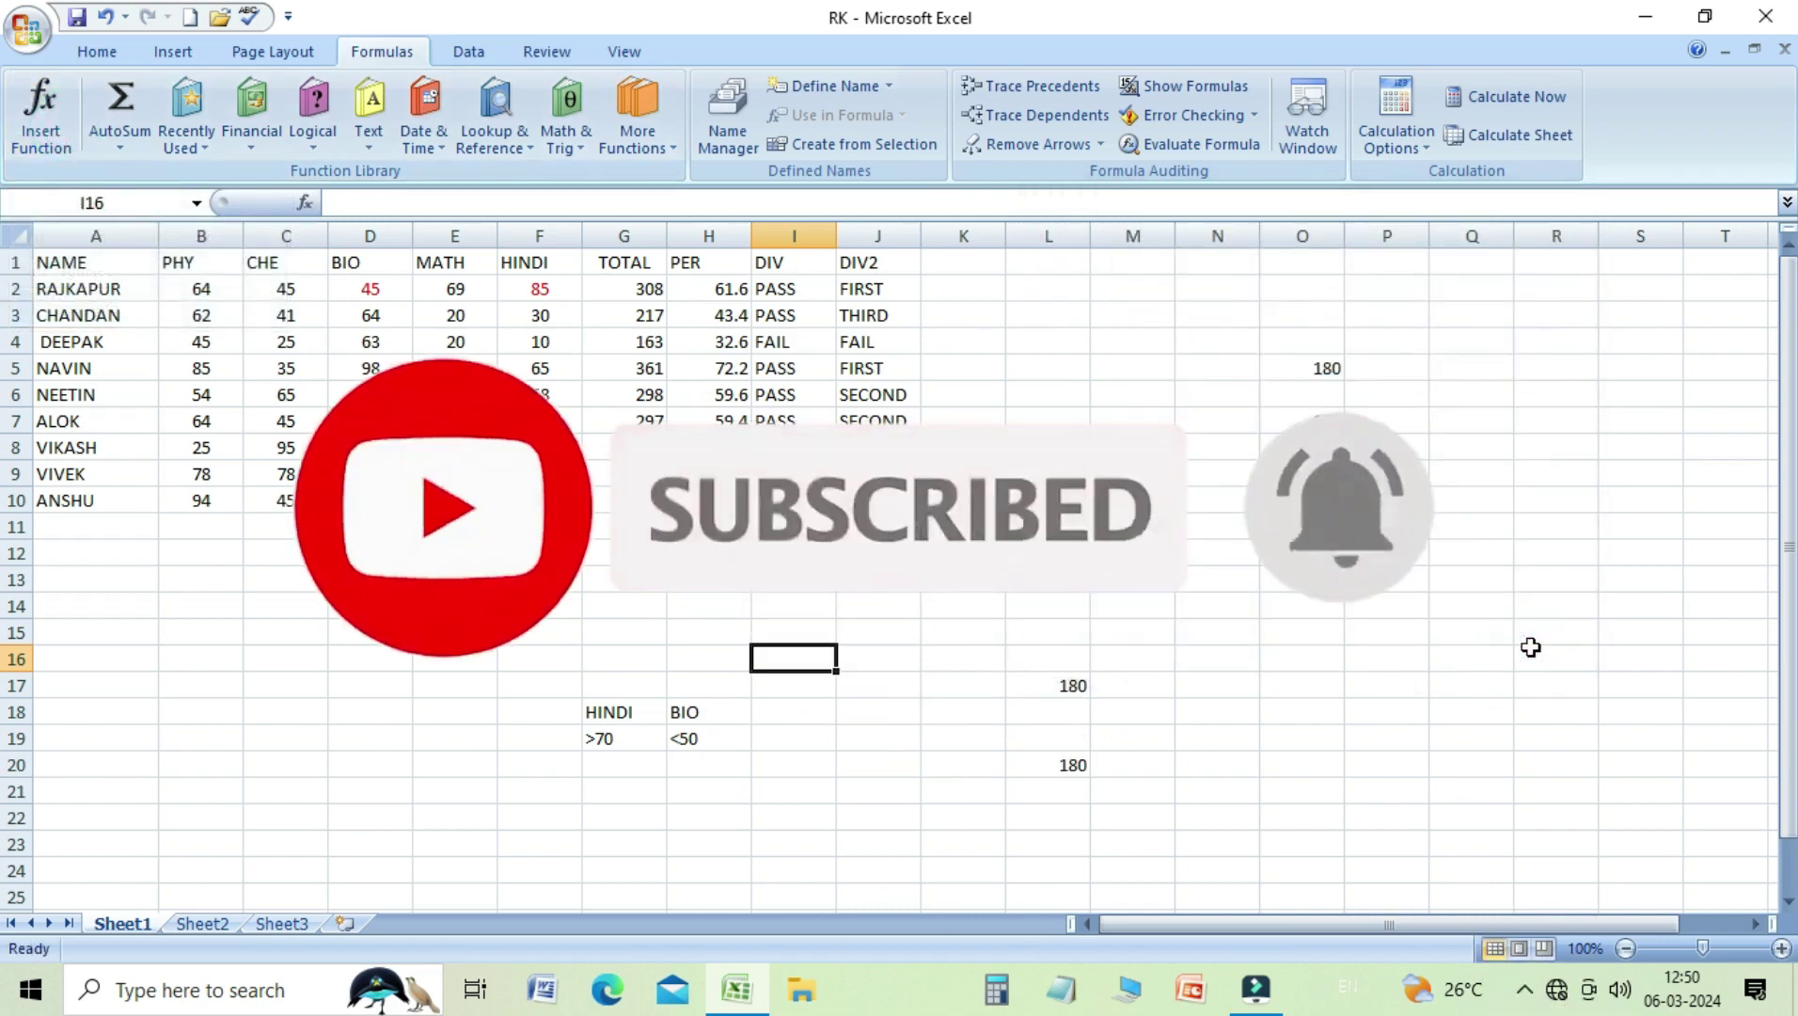